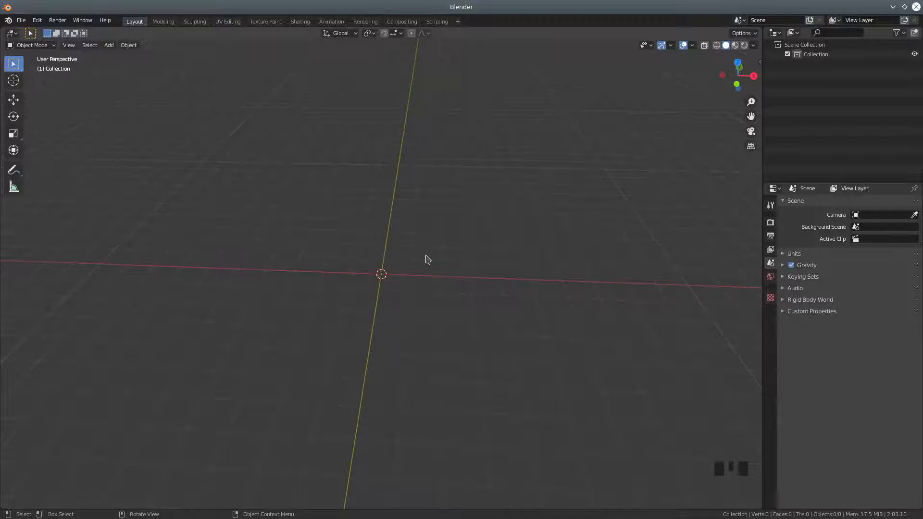
Add a NURBS path curve at the origin in the top orthographic view.
middle_click_drag(429, 260, 430, 260)
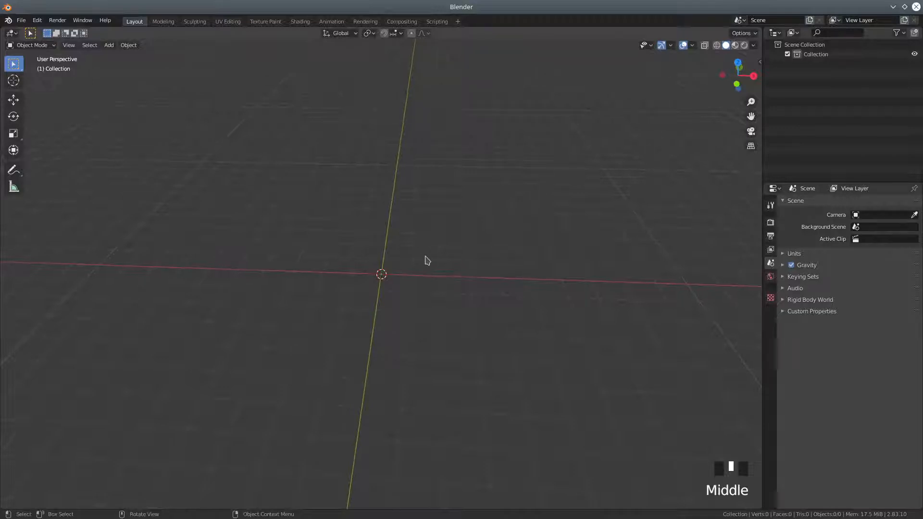
key("KP_3")
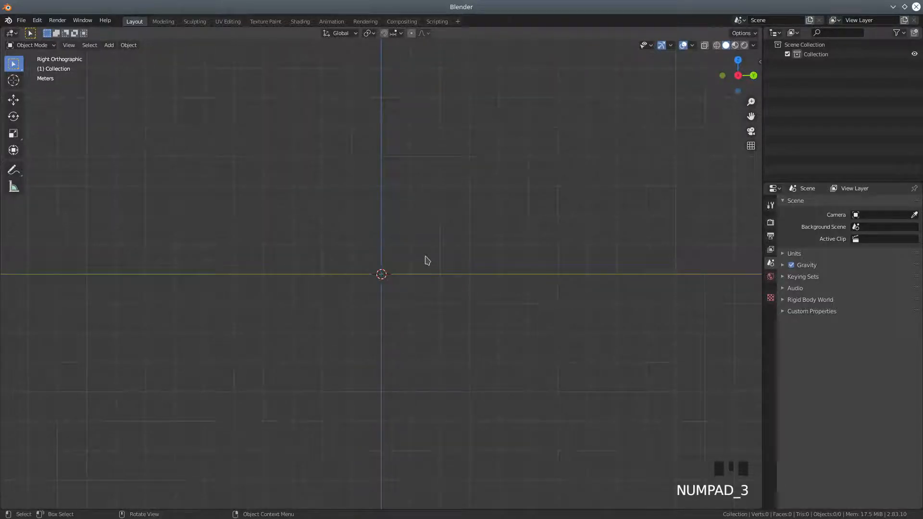
key("KP_7")
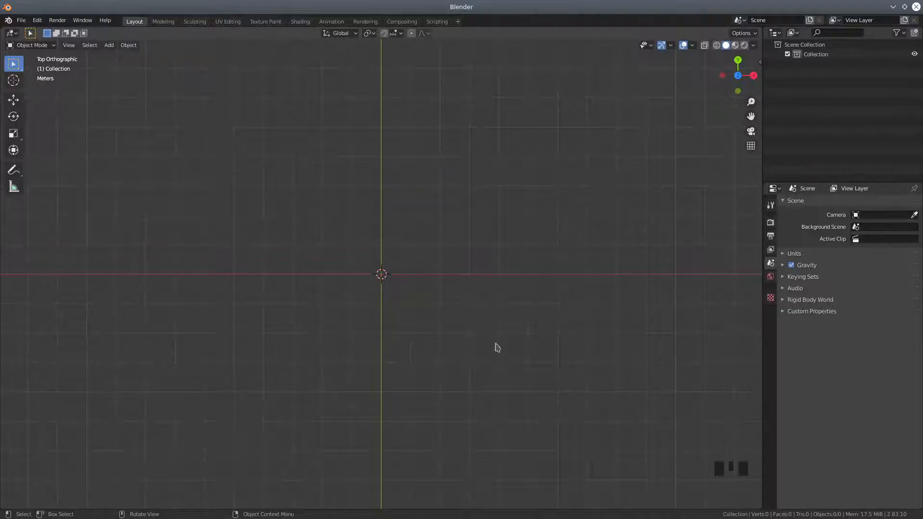
scroll(487, 365, "up", 3)
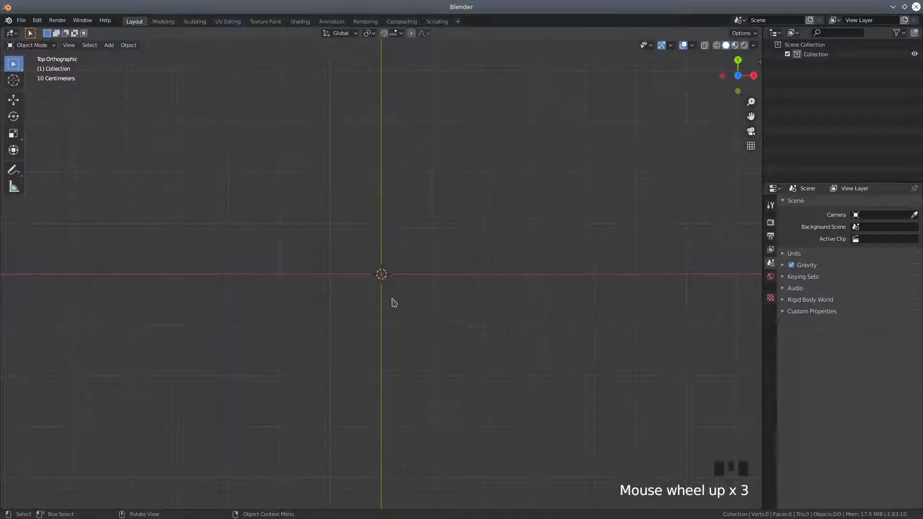
left_click(109, 45)
mouse_move(123, 68)
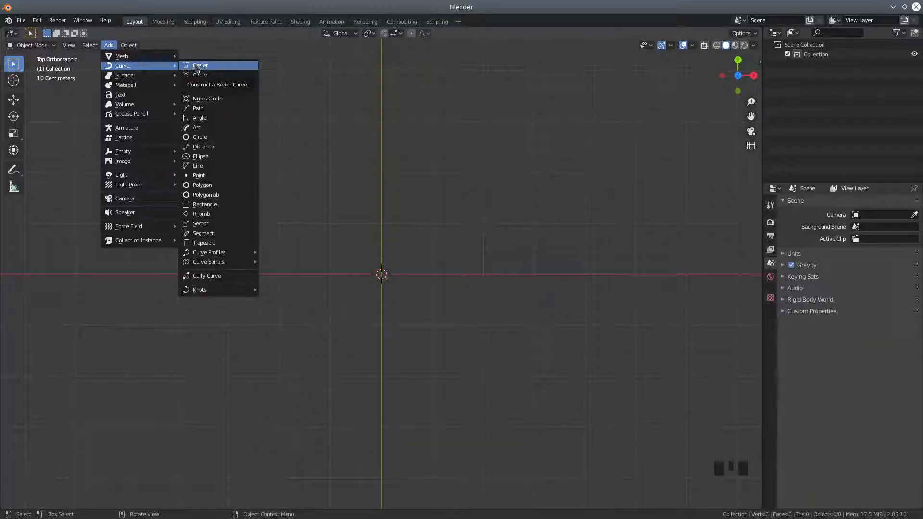
left_click(197, 108)
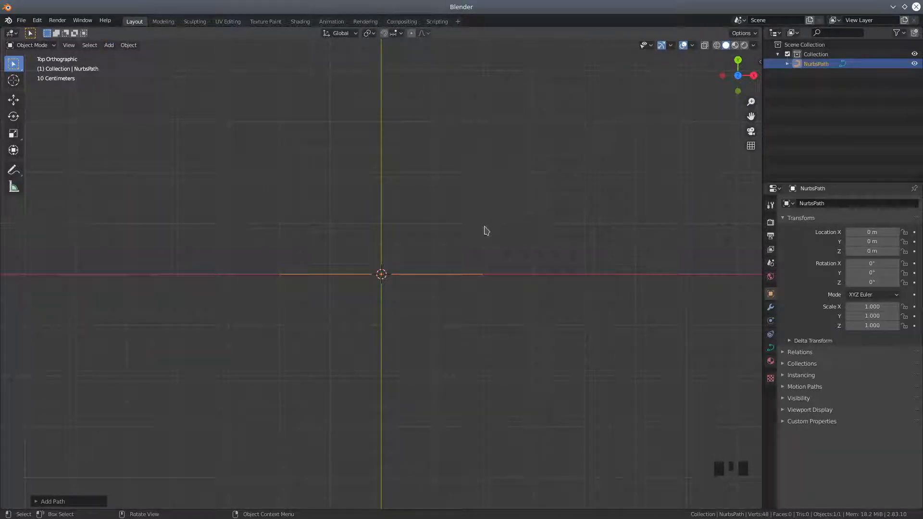
Rotate the path 90° in the top view and move it to about X 1.71 m, Y 0.08 m.
key("r")
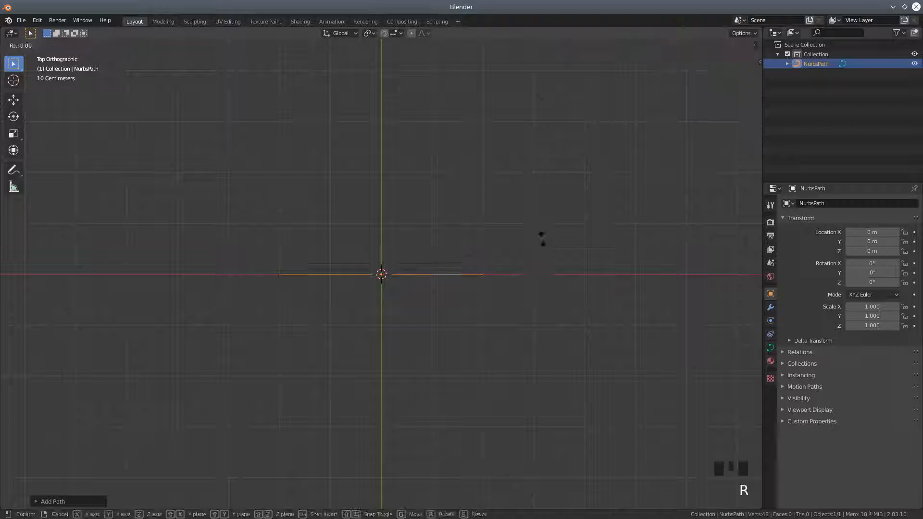
type("90")
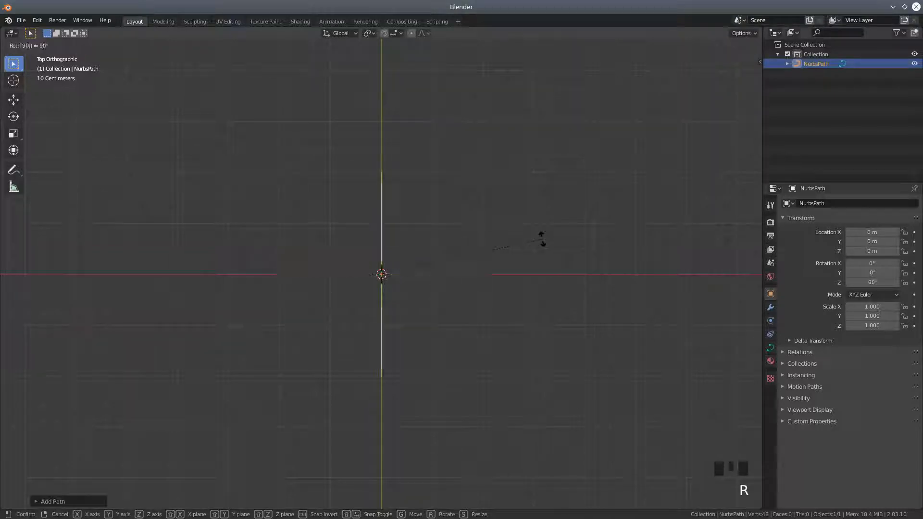
key("Return")
key("g")
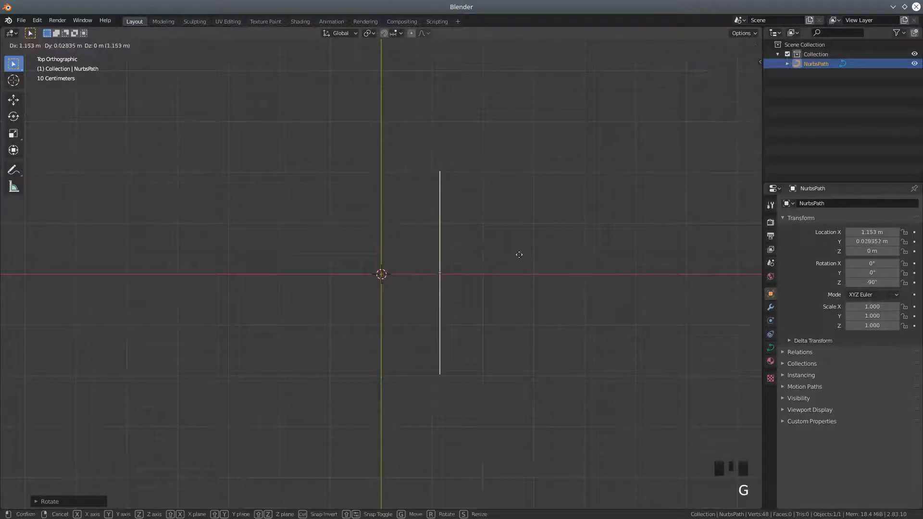
left_click(510, 262)
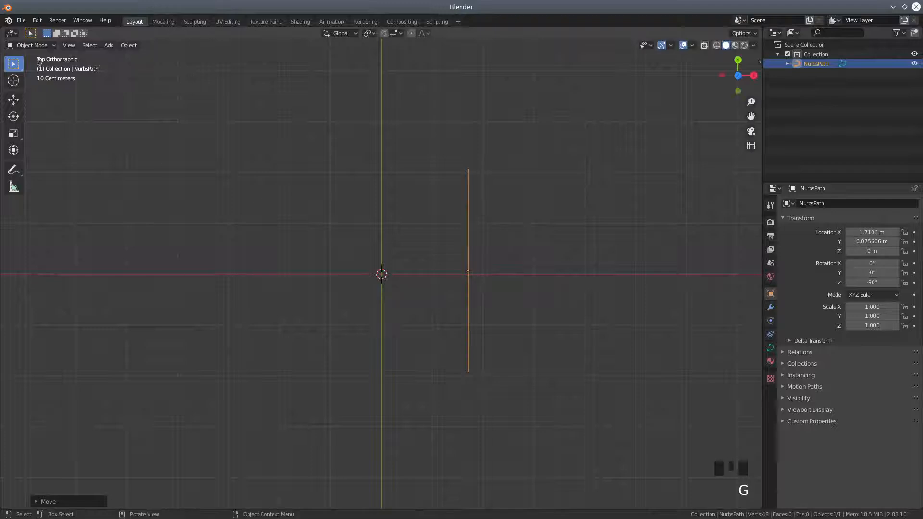
In Edit Mode, move the path's uppermost control point onto the Y axis, about 2 m above the origin.
left_click(33, 45)
left_click(32, 67)
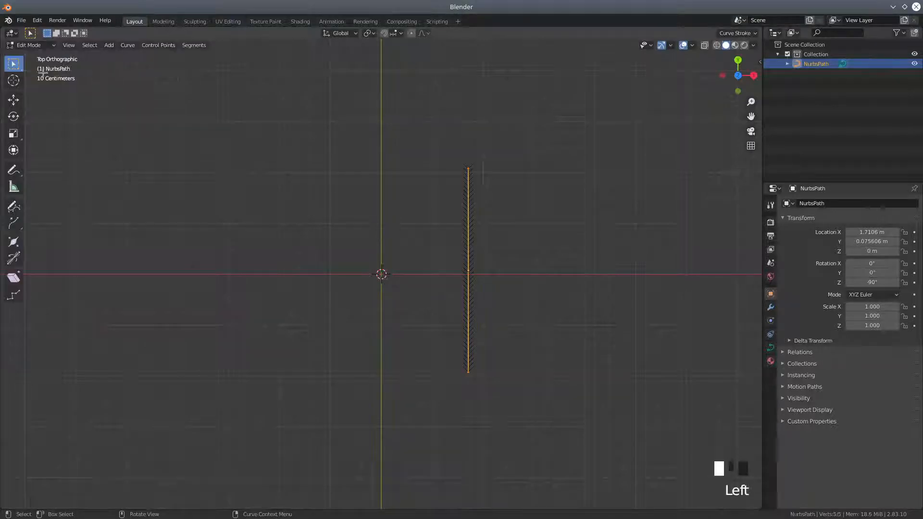
left_click(466, 168)
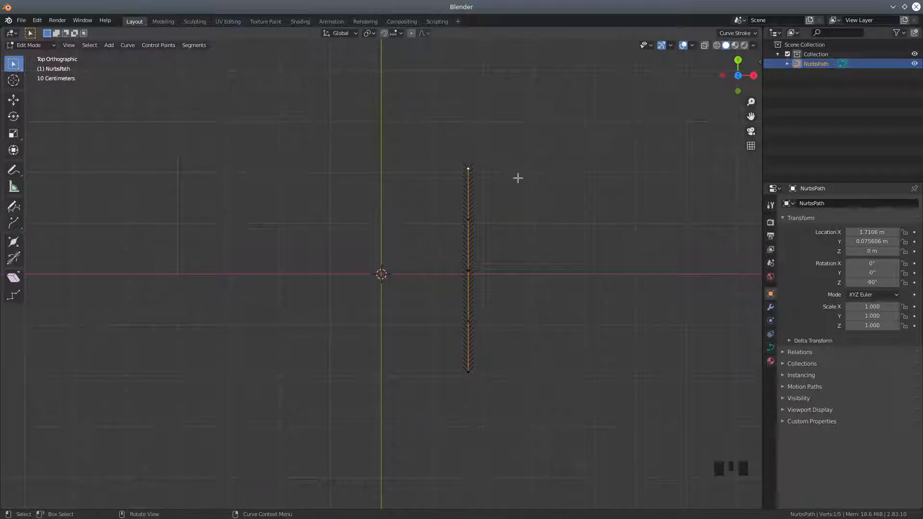
key("g")
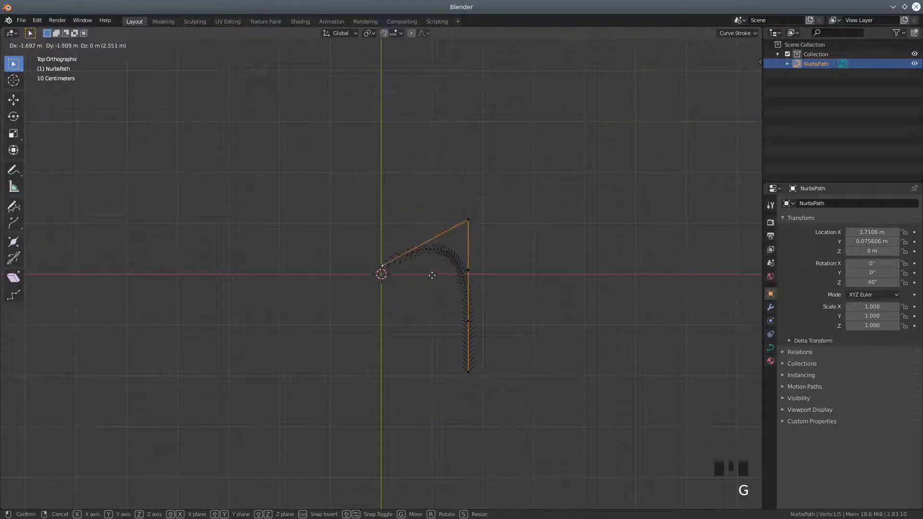
left_click(432, 181)
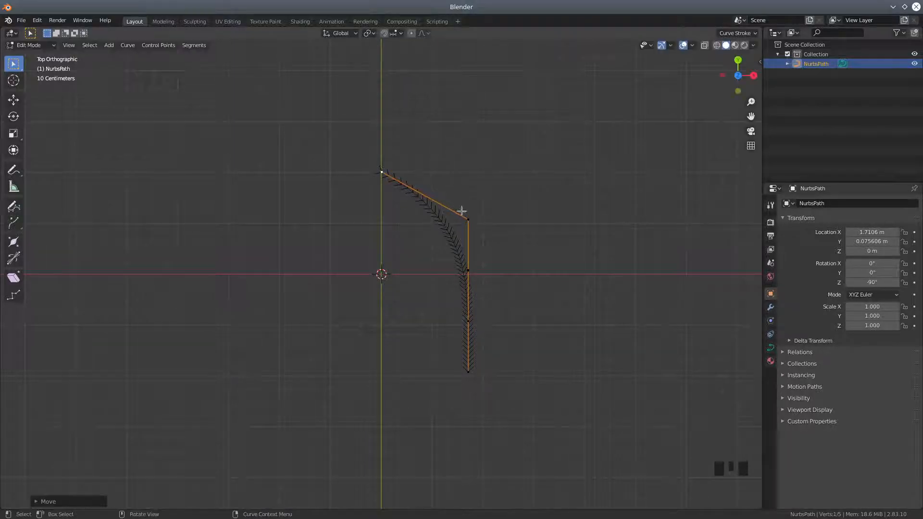
Move the second and third control points up and outward, close together, to form the tip of the slanted rim.
left_click(468, 219)
key("g")
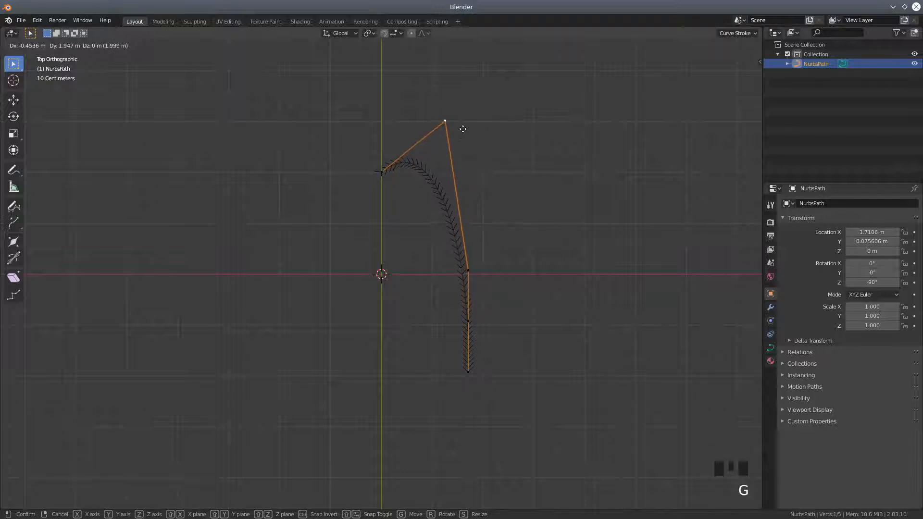
left_click(474, 103)
left_click(468, 272)
key("g")
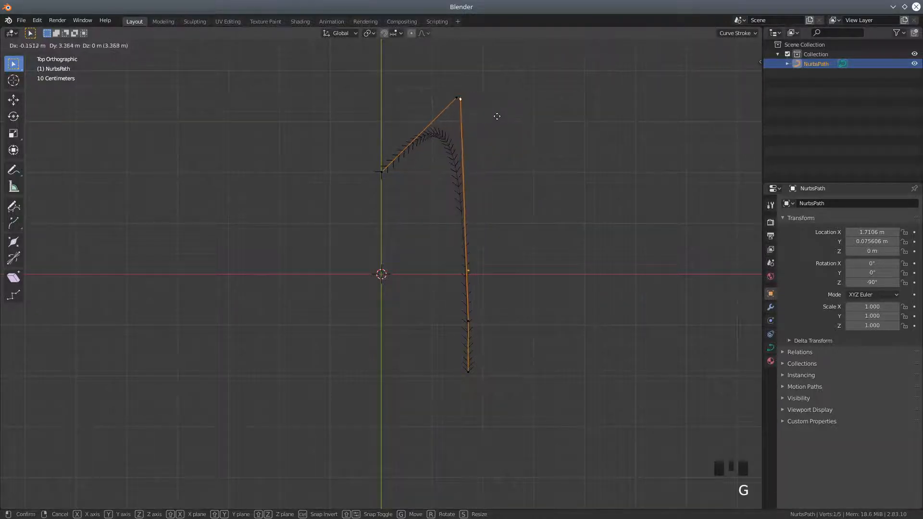
left_click(494, 117)
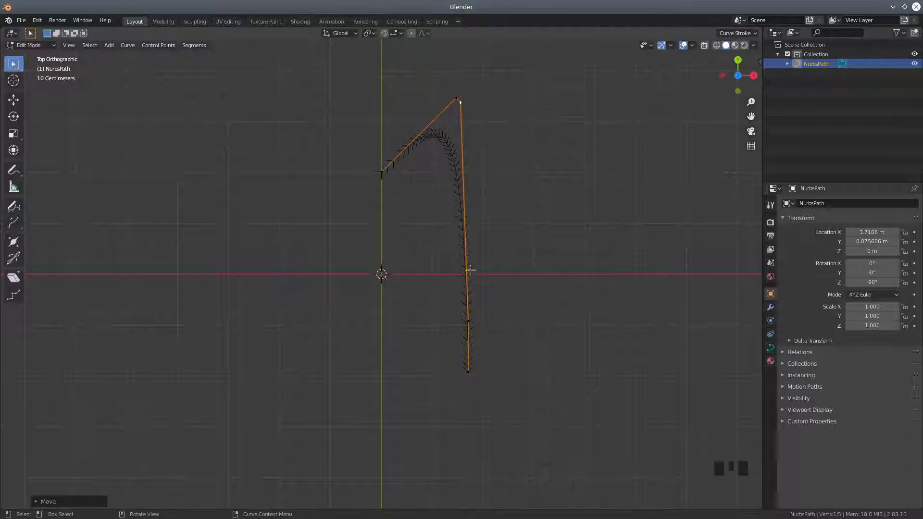
Move the fourth control point beside the first one and the last control point to just above the origin, forming the stem.
left_click(469, 318)
key("g")
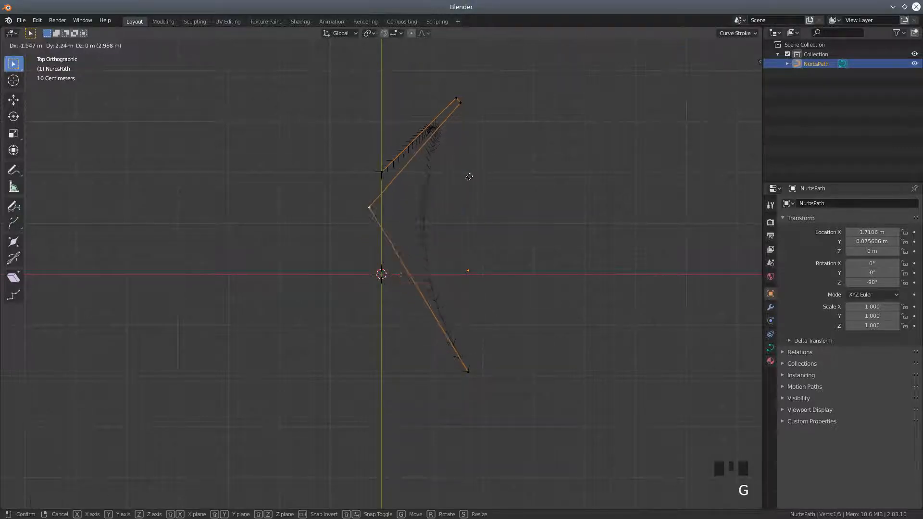
left_click(480, 153)
left_click(467, 370)
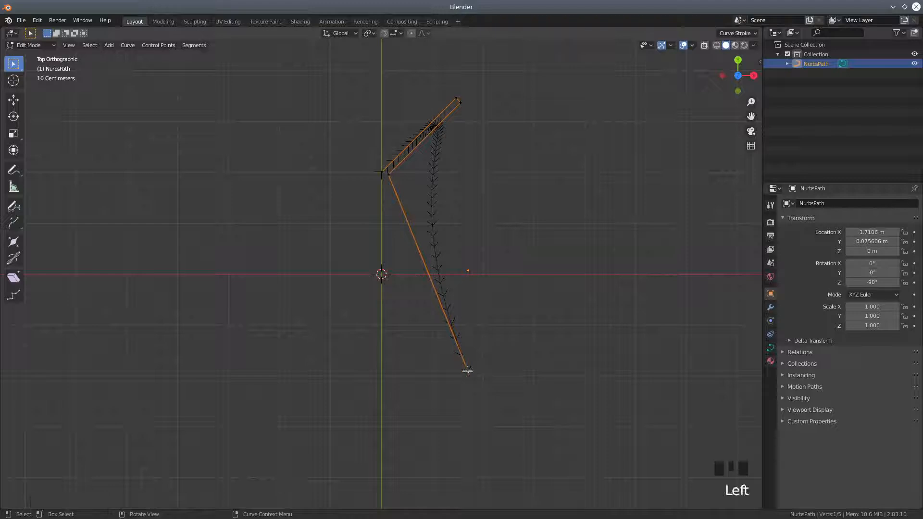
key("g")
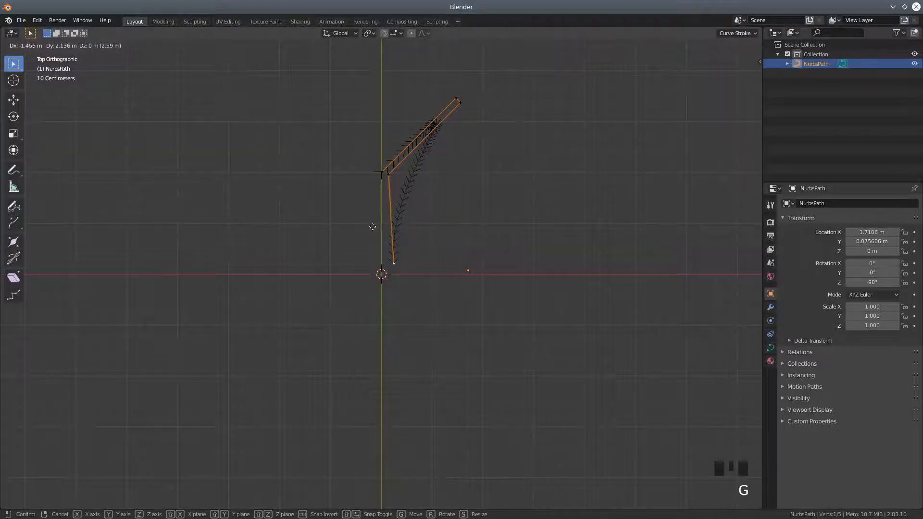
left_click(371, 226)
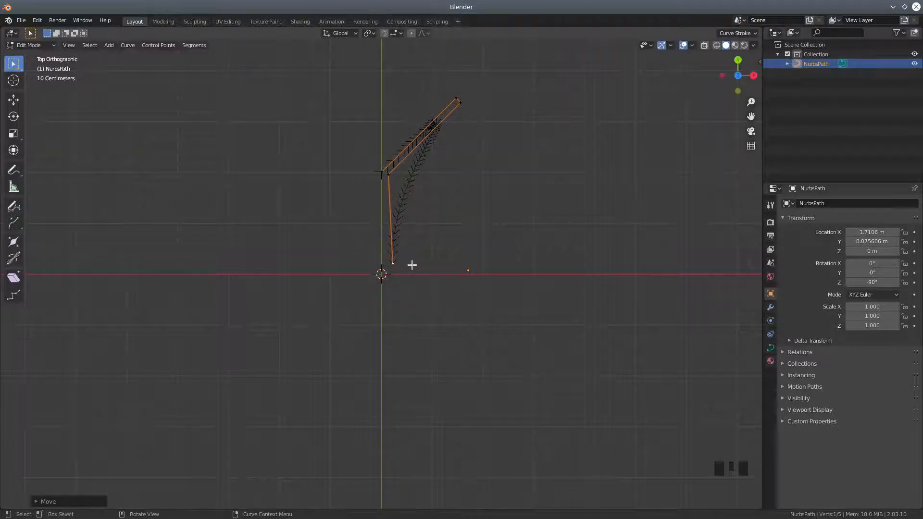
Extrude the base from the stem's end: about 1.36 m outward, about 0.08 m down, and about 1.57 m back to the Y axis.
key("e")
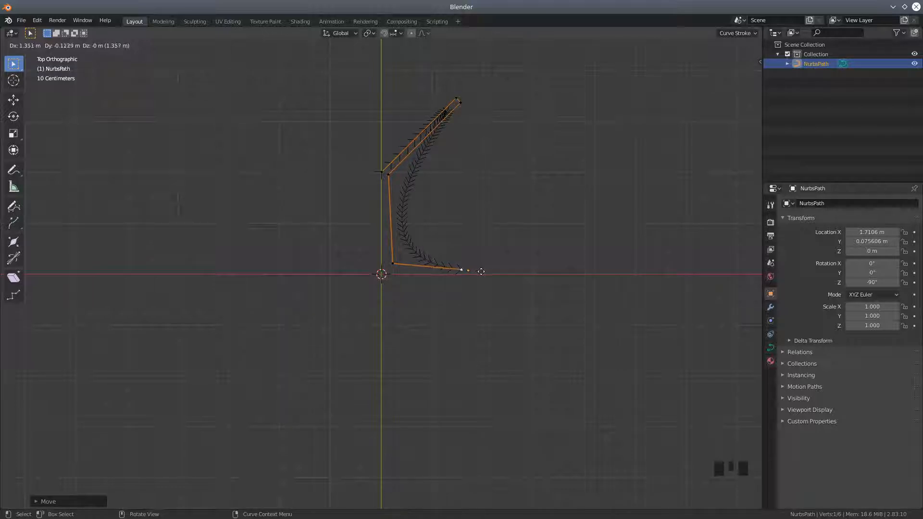
left_click(481, 272)
key("e")
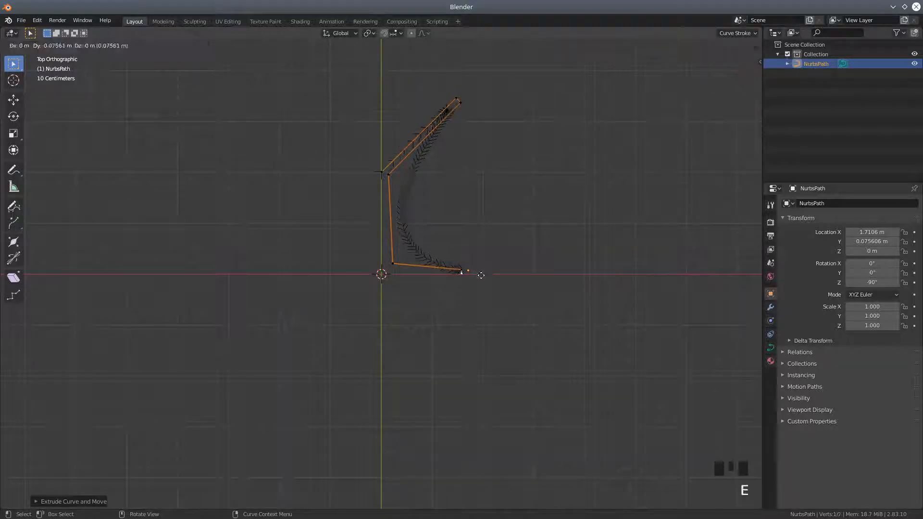
left_click(481, 275)
key("e")
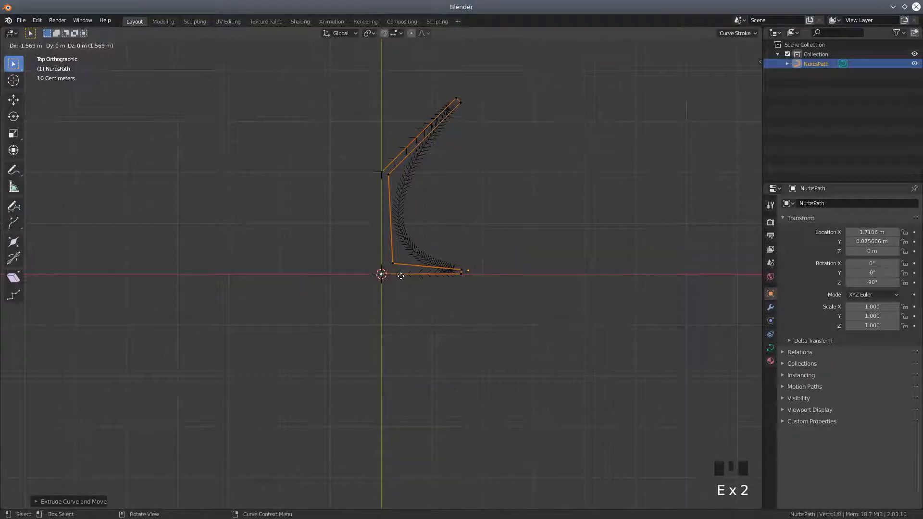
left_click(401, 276)
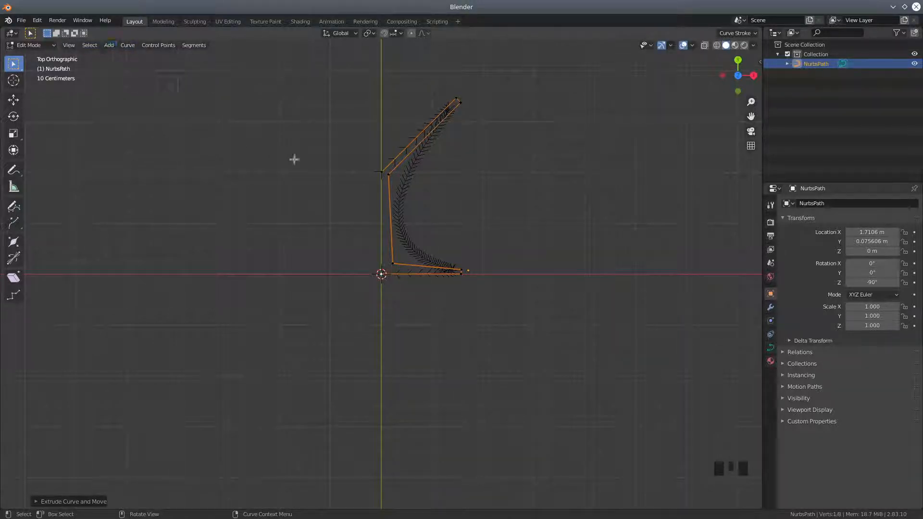
Select all control points of the curve and set the spline type to Poly.
key("a")
key("a")
key("a")
key("a")
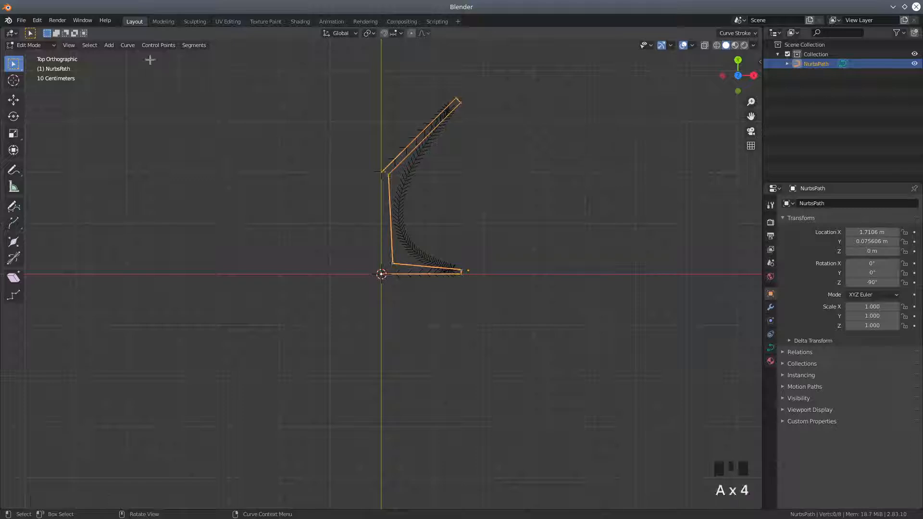
left_click(128, 45)
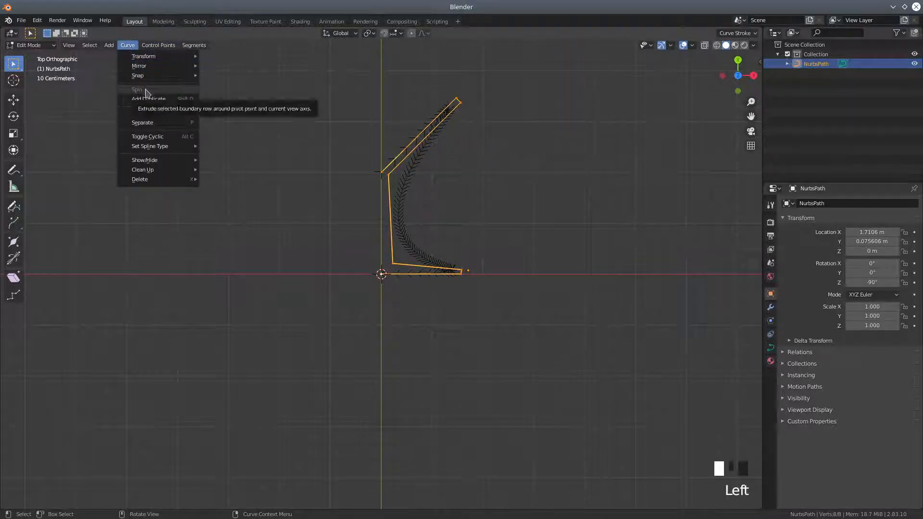
mouse_move(157, 146)
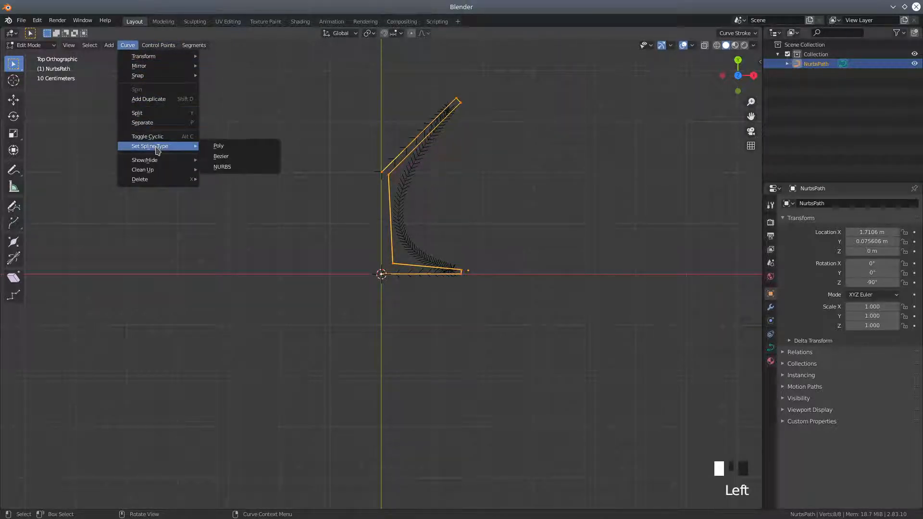
left_click(221, 146)
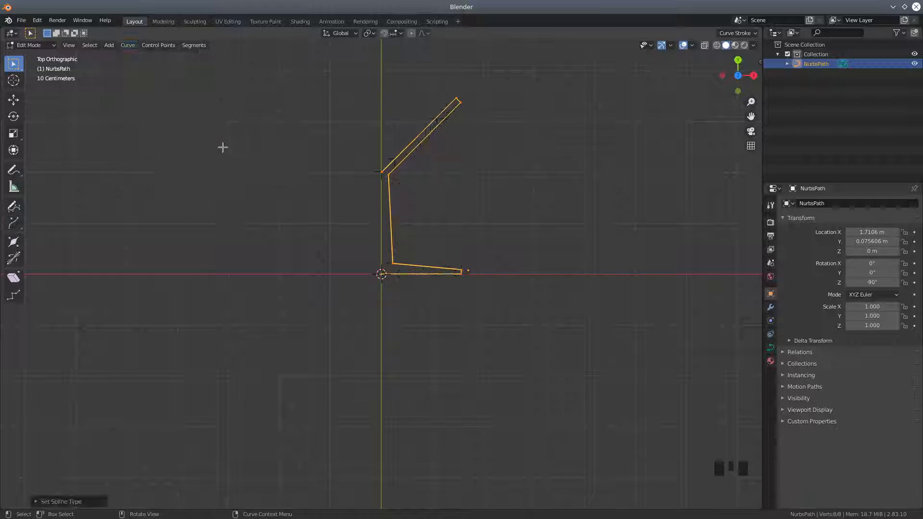
Set the spline type of the whole curve to Bezier.
left_click(127, 45)
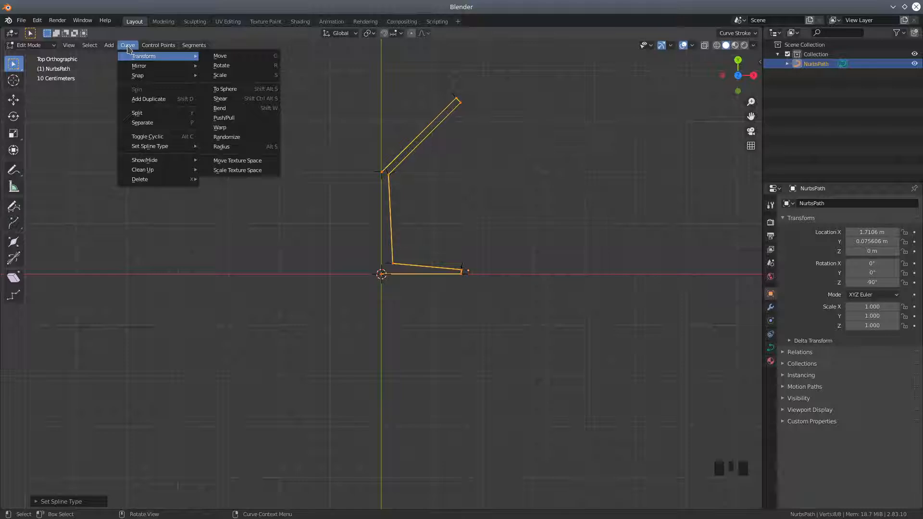
mouse_move(151, 148)
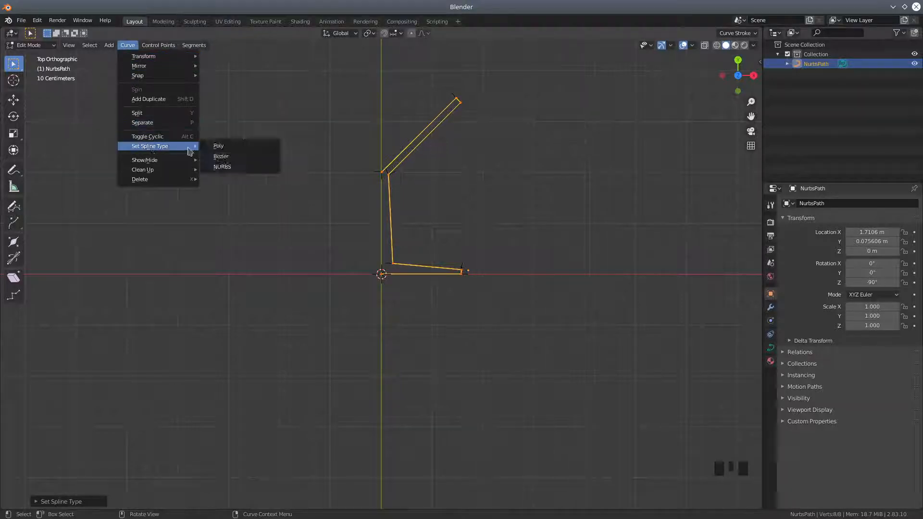
left_click(226, 157)
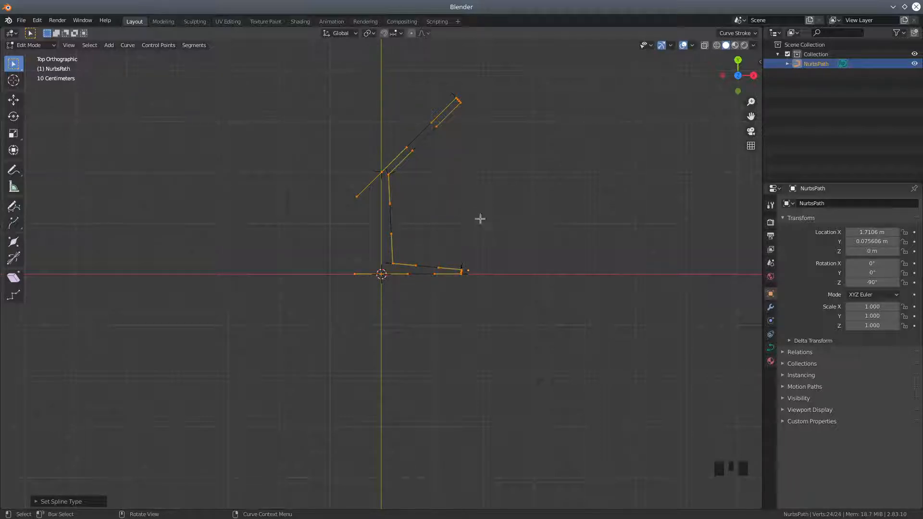
Deselect everything, select the two points at the rim's tip with the short handles between them, and rotate them freehand.
scroll(489, 217, "up", 4)
middle_click_drag(513, 147, 423, 405, "shift")
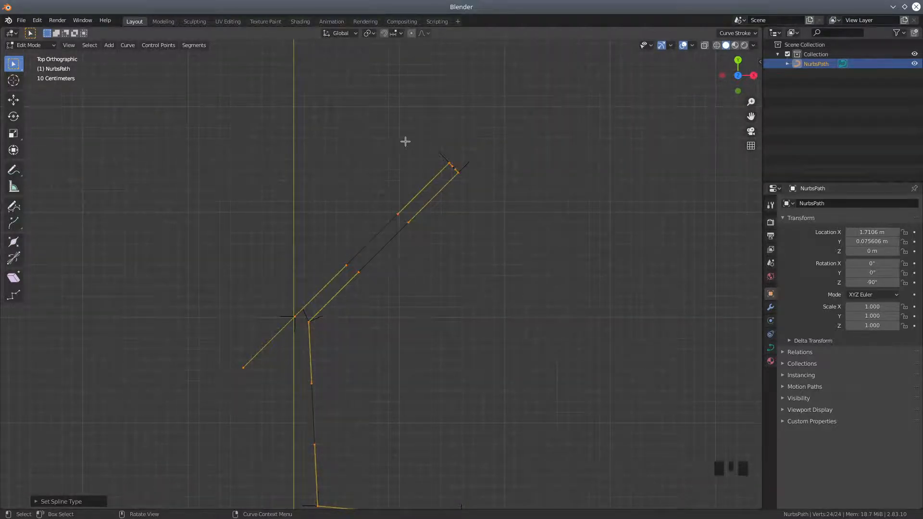
key("a")
key("a")
key("a")
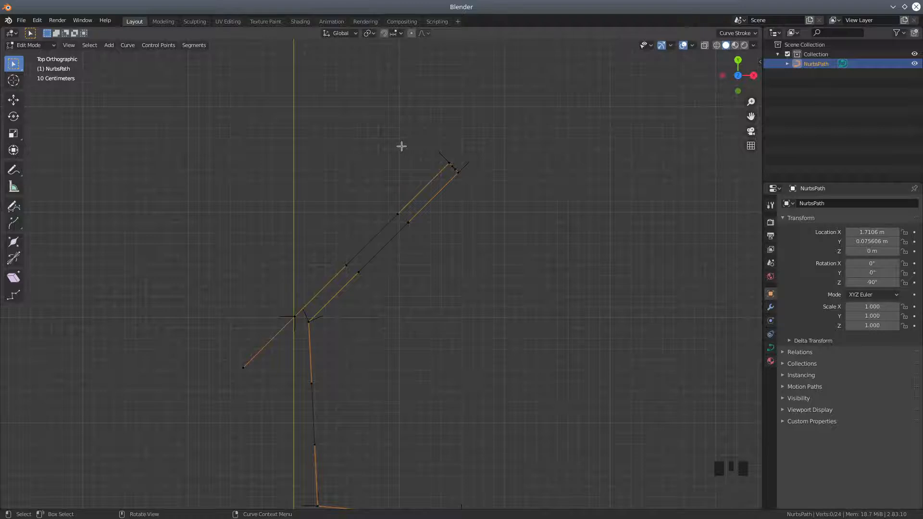
key("b")
left_click_drag(409, 152, 519, 242)
key("r")
left_click(531, 294)
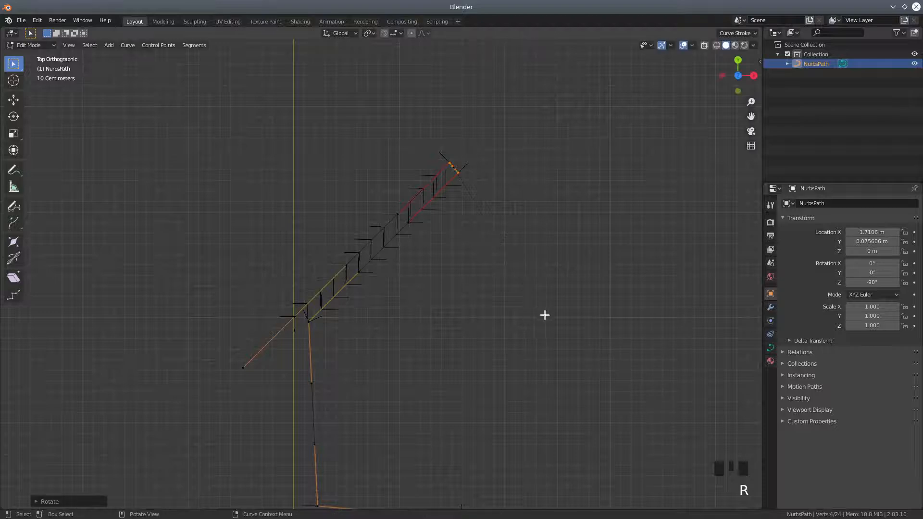
Rotate the rim tip's two points about -50° until the tip is horizontal, and scale them up by about 1.44.
left_click(369, 34)
key("r")
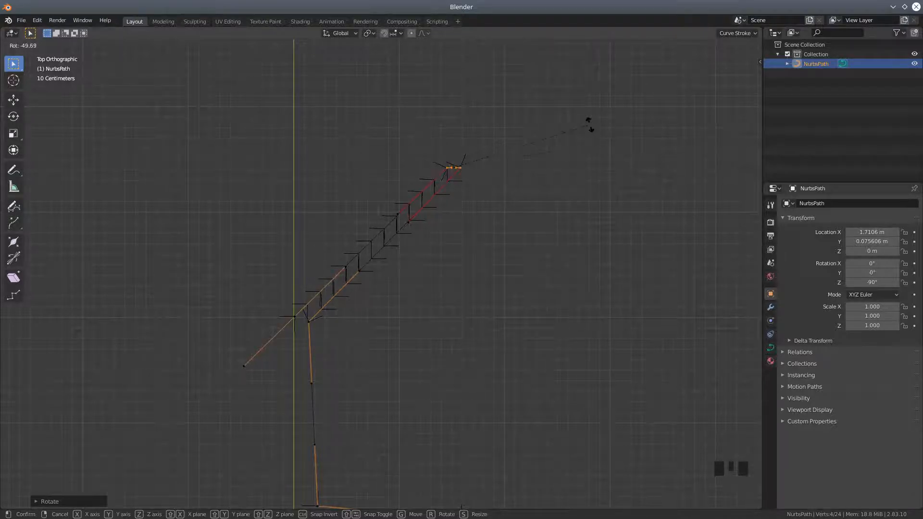
left_click(589, 125)
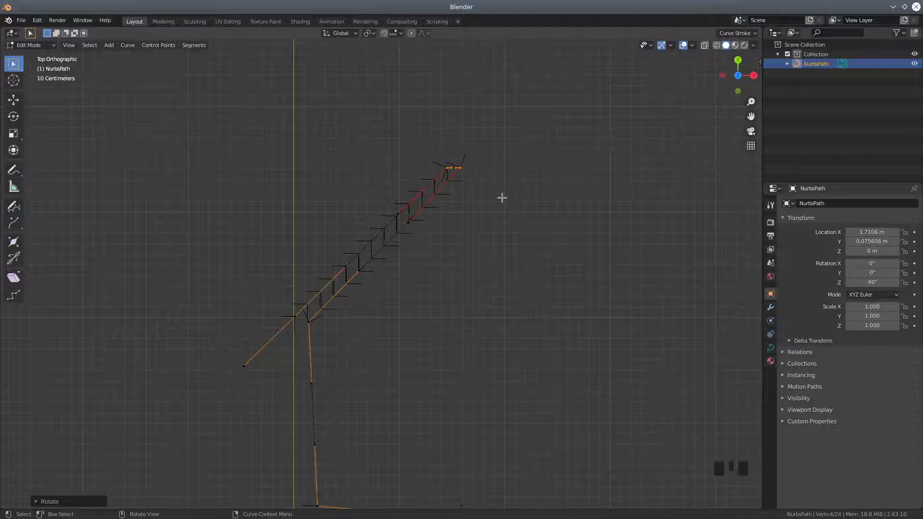
key("s")
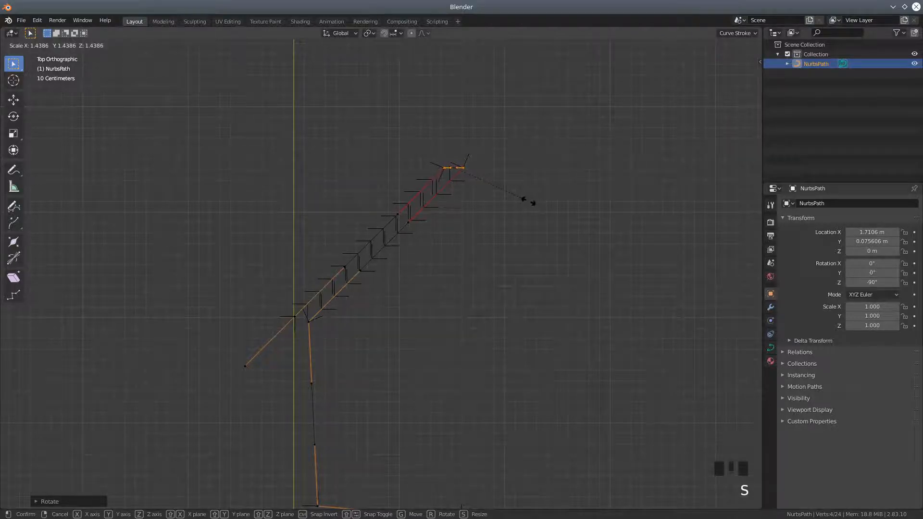
left_click(528, 202)
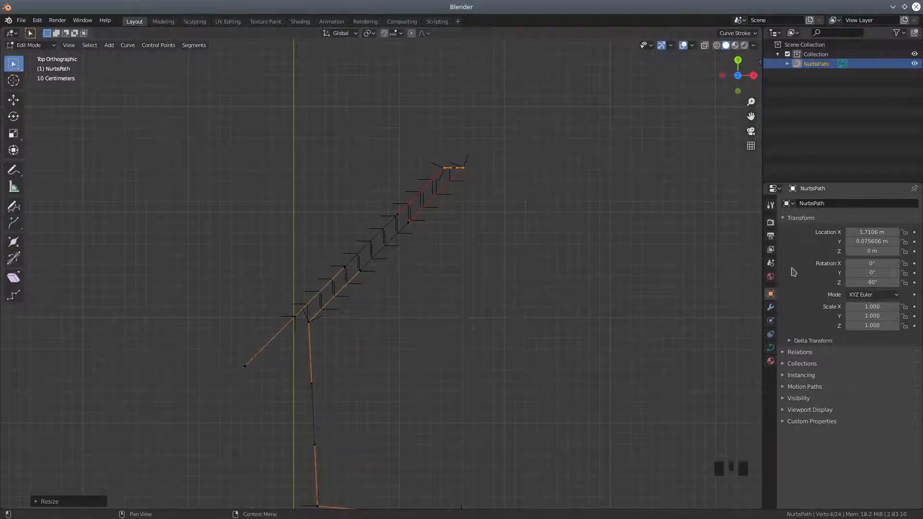
Select all control points and set the curve's shape to 2D.
key("a")
key("a")
key("a")
key("a")
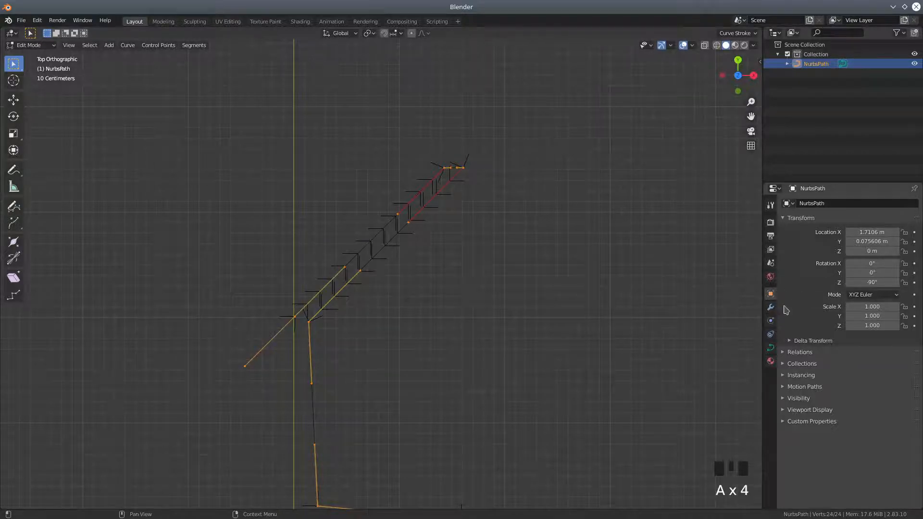
left_click(770, 347)
left_click(814, 232)
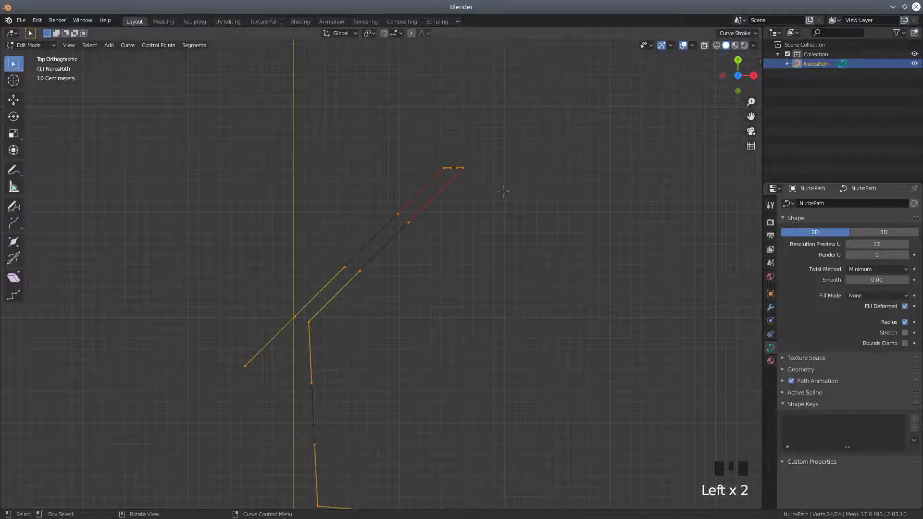
Select only the two long handles running down from the rim's tip and move them about 0.45 m outward and 0.9 m down.
key("a")
key("a")
key("b")
left_click_drag(423, 154, 512, 184)
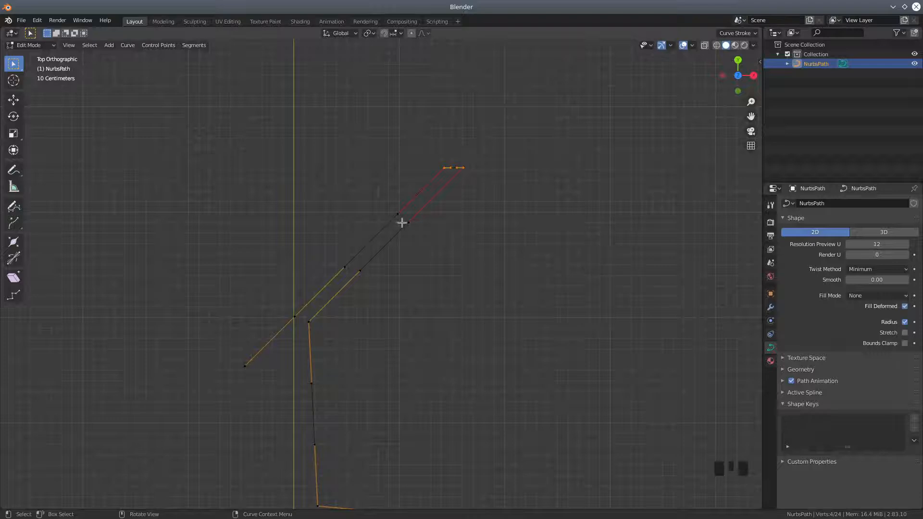
key("a")
left_click(395, 213)
left_click(410, 226)
left_click(408, 222, "shift")
key("g")
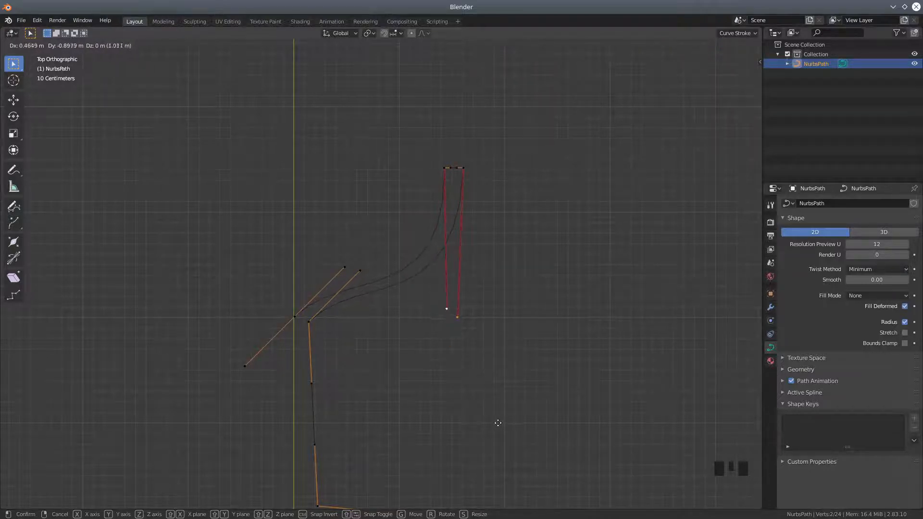
left_click(495, 422)
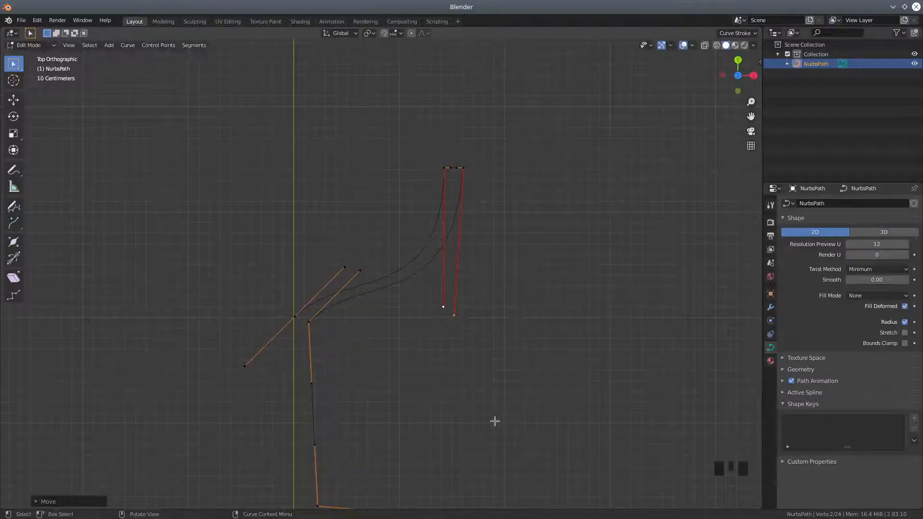
Move the outer rim point's lower handle about 0.08 m outward and 0.07 m up so it hangs vertically.
left_click(455, 318)
key("g")
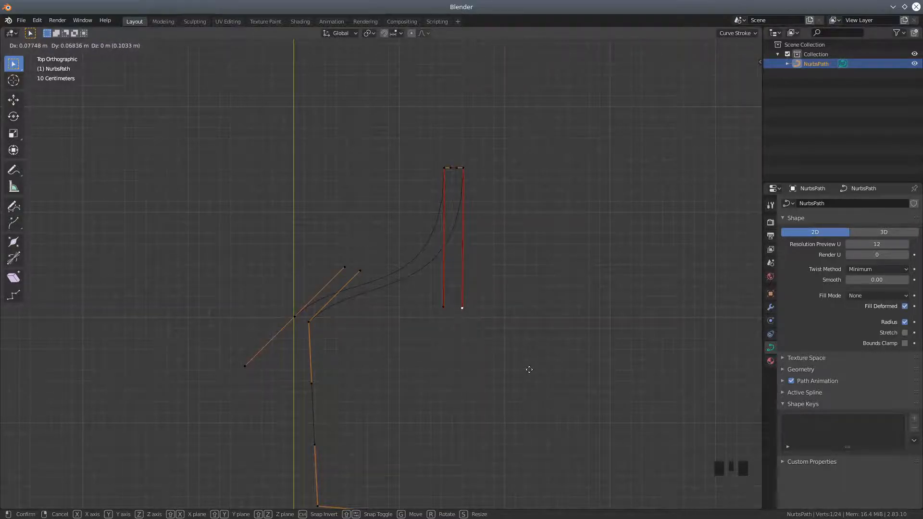
left_click(527, 370)
Box-deselect everything except the two upper handles at the bowl's bottom, and move them about 0.08 m outward and 0.35 m down.
left_click(309, 322)
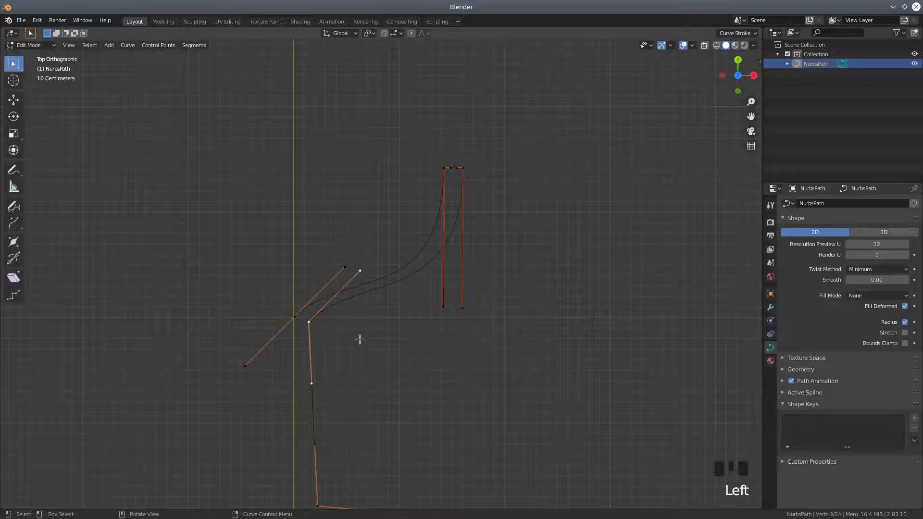
key("a")
key("b")
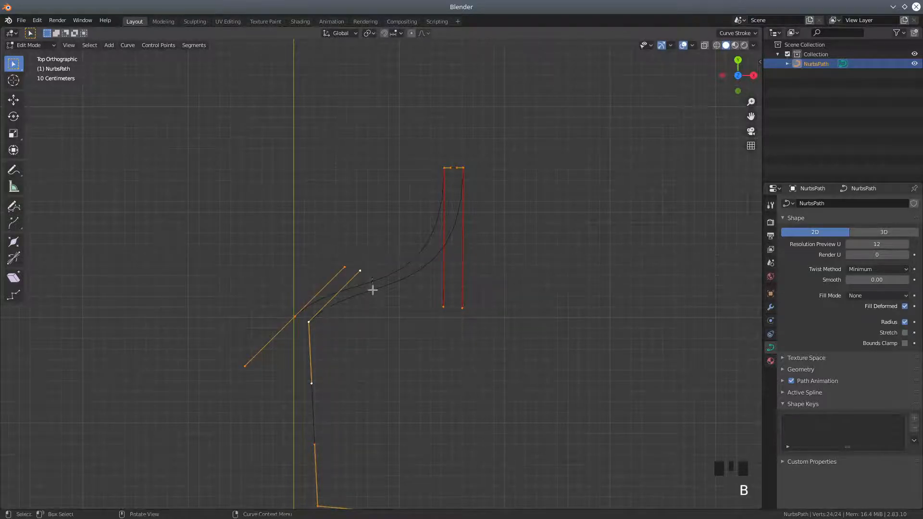
key("b")
middle_click_drag(268, 293, 339, 348)
key("b")
middle_click_drag(417, 138, 506, 208)
key("b")
middle_click_drag(408, 277, 498, 329)
scroll(372, 395, "down", 3)
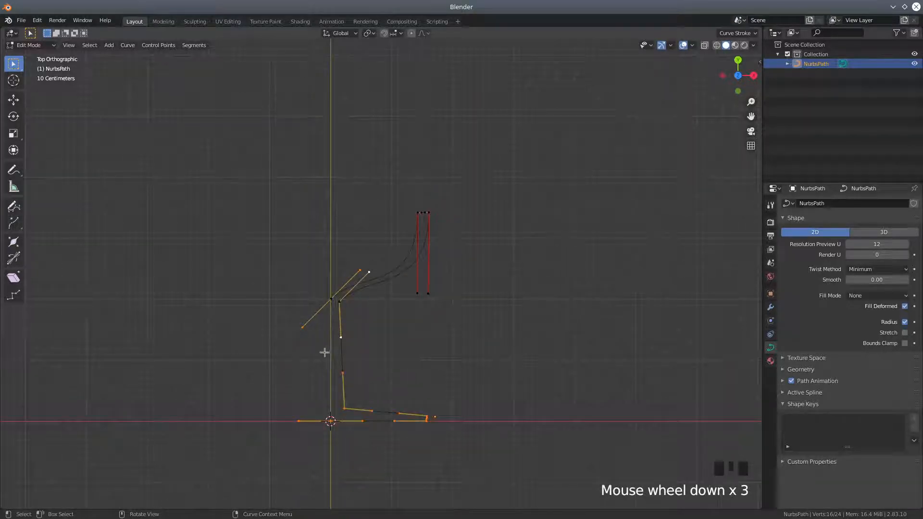
key("b")
left_click_drag(283, 321, 527, 477)
key("b")
left_click_drag(272, 323, 376, 374)
middle_click_drag(375, 374, 531, 465)
scroll(495, 411, "up", 2)
scroll(494, 411, "up", 2)
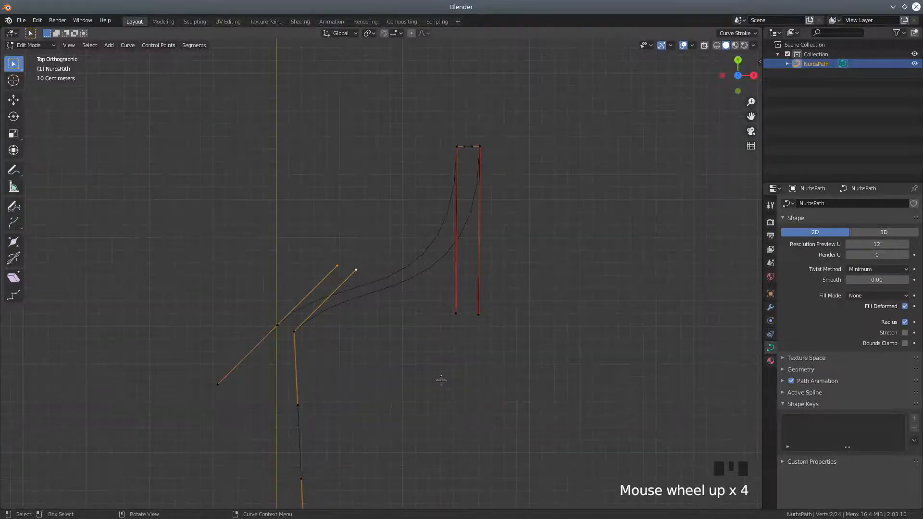
key("g")
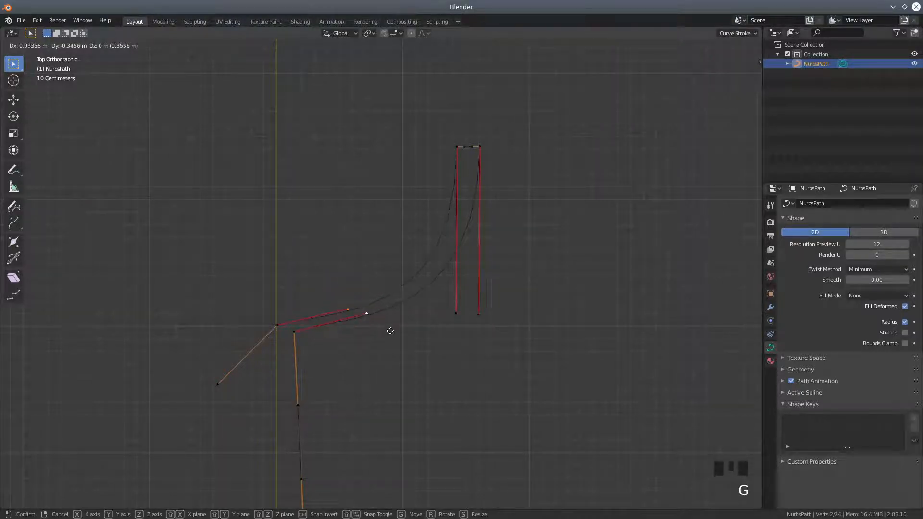
left_click(389, 332)
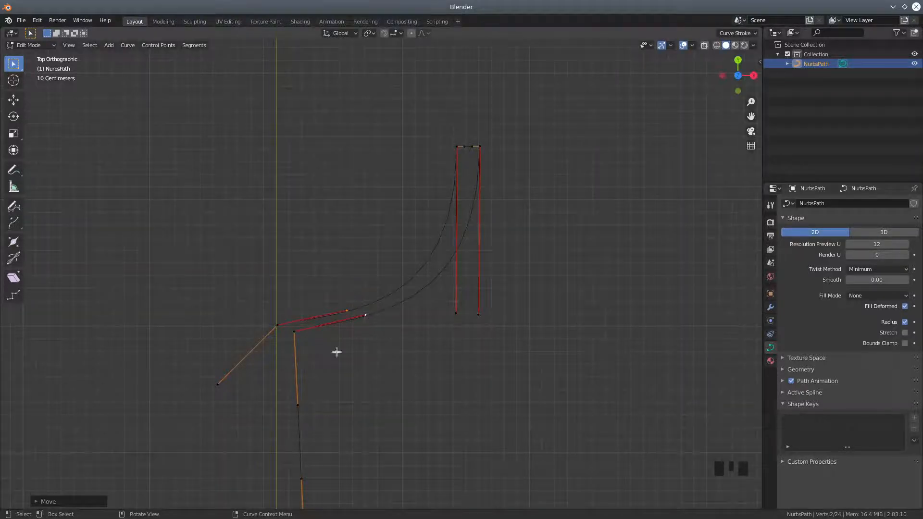
Move the outer point at the bowl's bottom about 0.1 m down, and nudge it slightly back up and toward the Y axis.
left_click(297, 331)
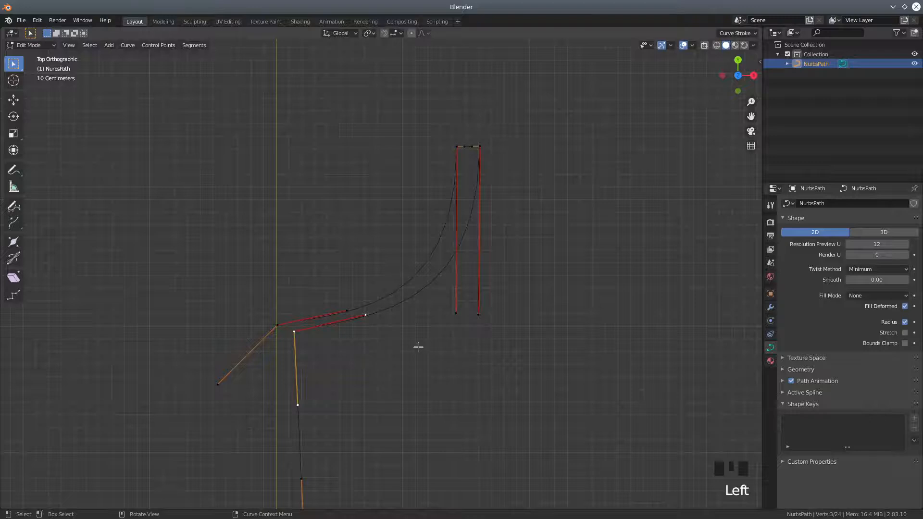
key("g")
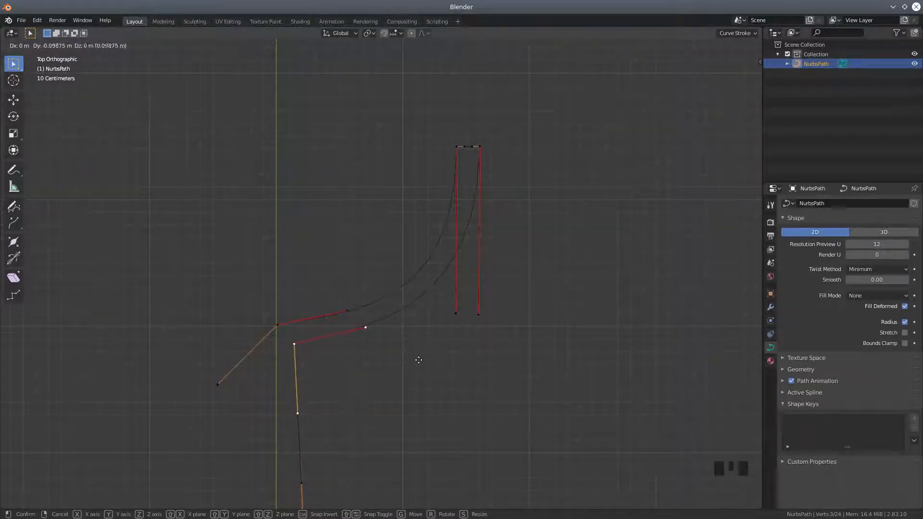
left_click(419, 361)
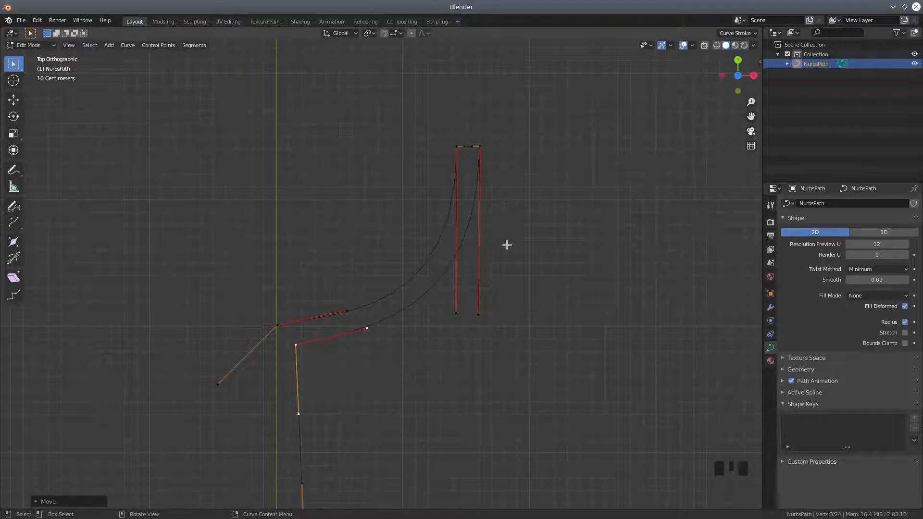
left_click(294, 345)
key("g")
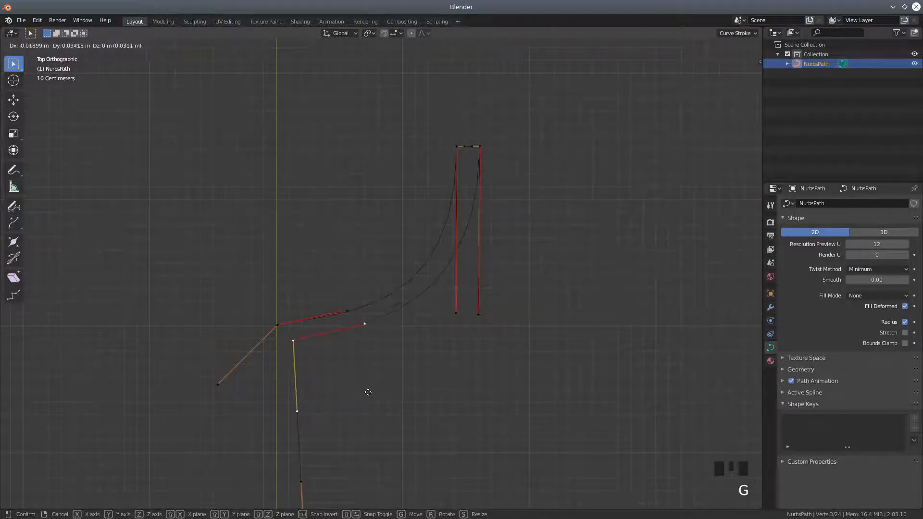
left_click(408, 376)
Move the outer rim point about 0.06 m inward and nudge the inner rim point's lower handle slightly inward and up.
left_click(482, 145)
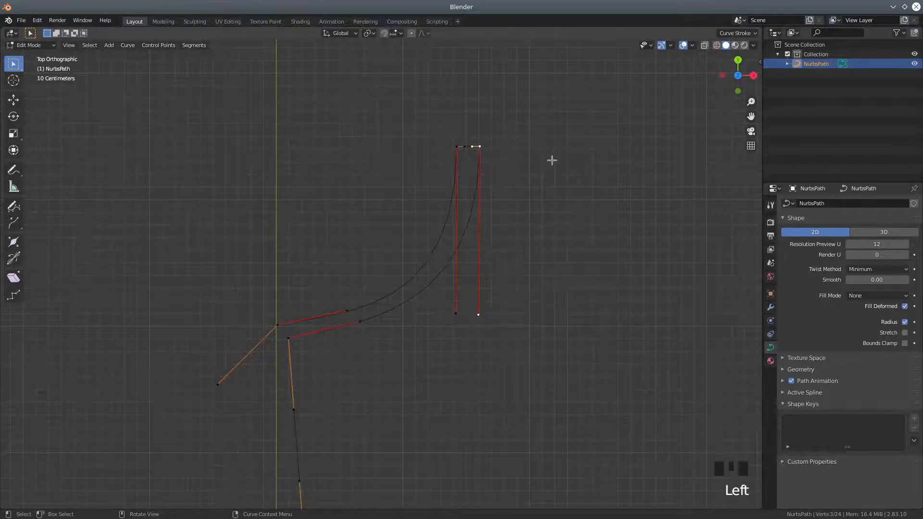
key("g")
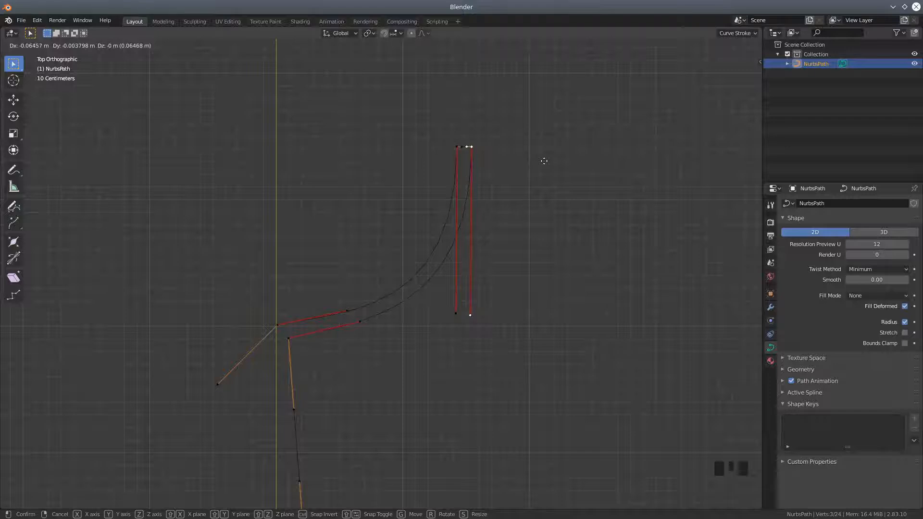
left_click(544, 161)
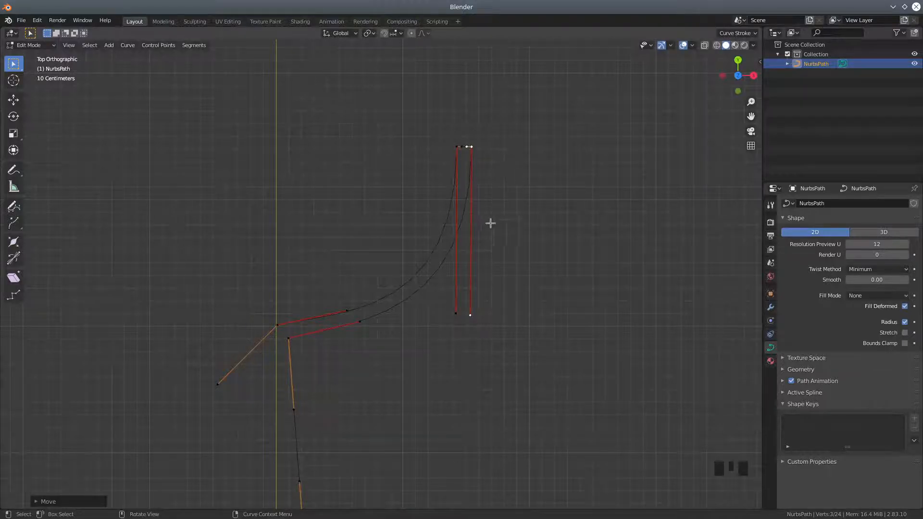
left_click(454, 314)
key("g")
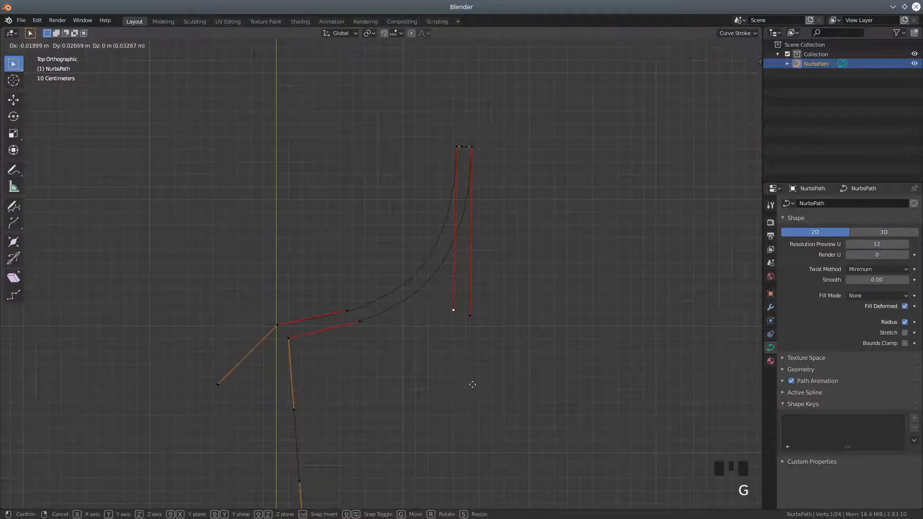
left_click(470, 384)
Round the rim by moving the tip's two short handles about 0.06 m up, directly above their points.
scroll(547, 294, "up", 4)
middle_click_drag(589, 215, 451, 412, "shift")
left_click(435, 290)
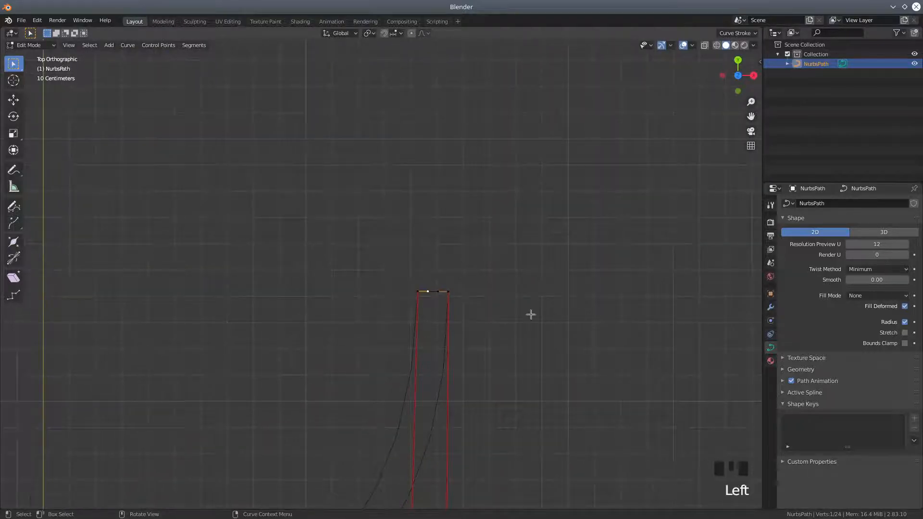
key("g")
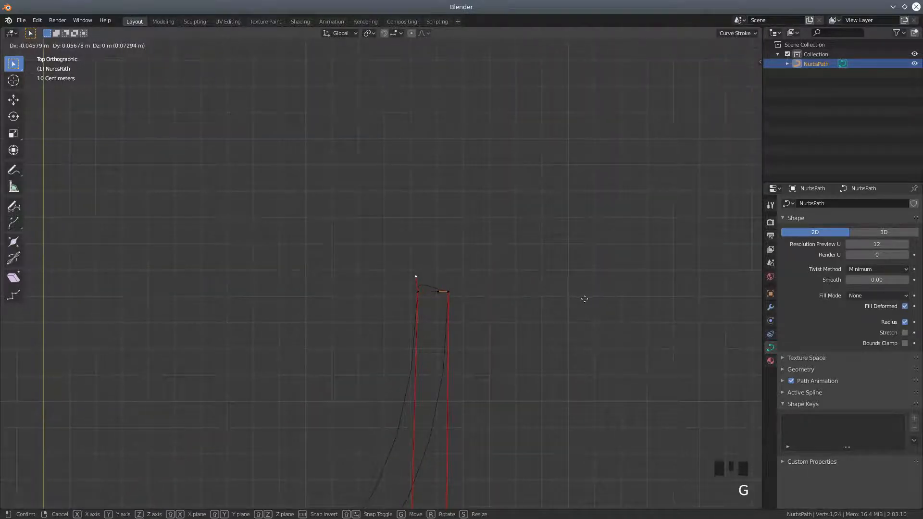
left_click(586, 299)
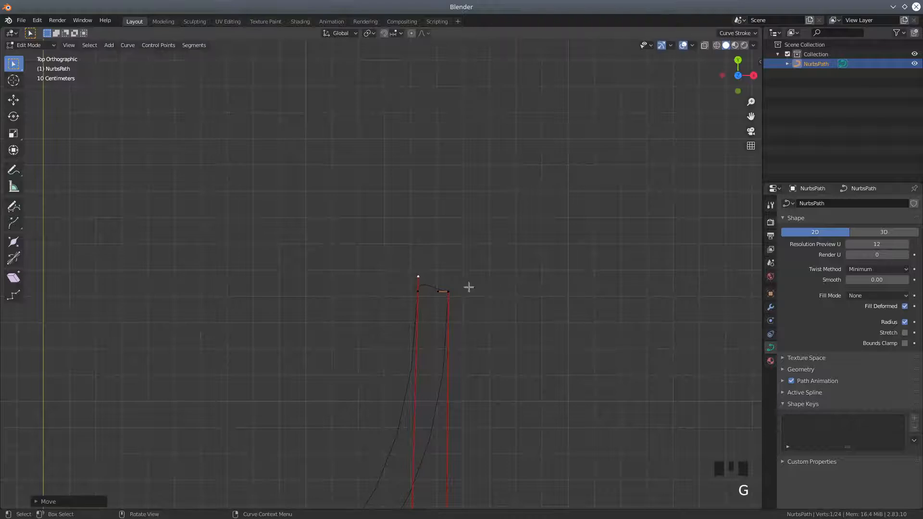
left_click(439, 292)
key("g")
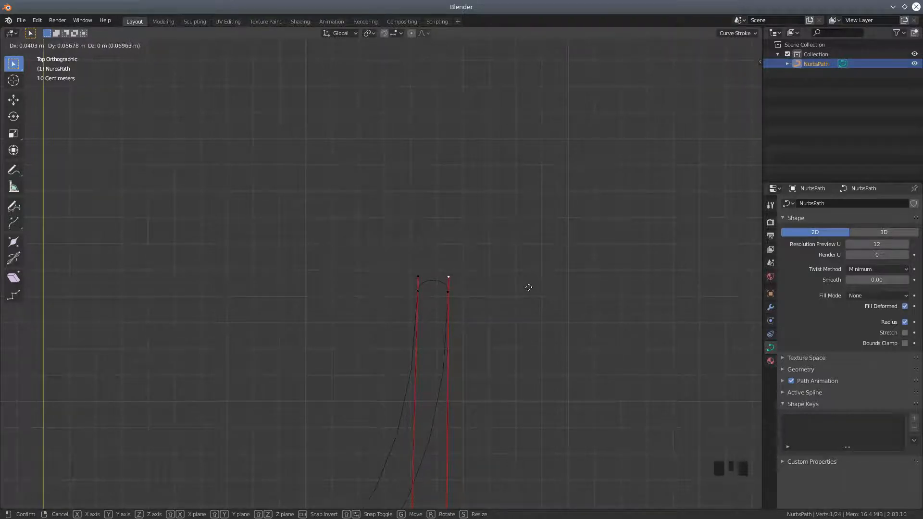
left_click(528, 288)
Curve the stem by moving its lower handle about 0.08 m and its upper handle about 0.04 m toward the Y axis.
scroll(525, 313, "down", 6)
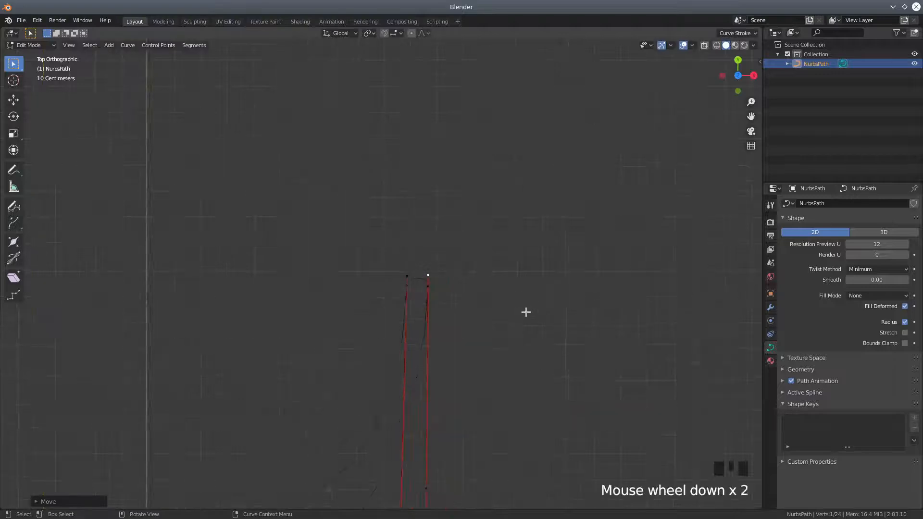
middle_click_drag(469, 354, 538, 117, "shift")
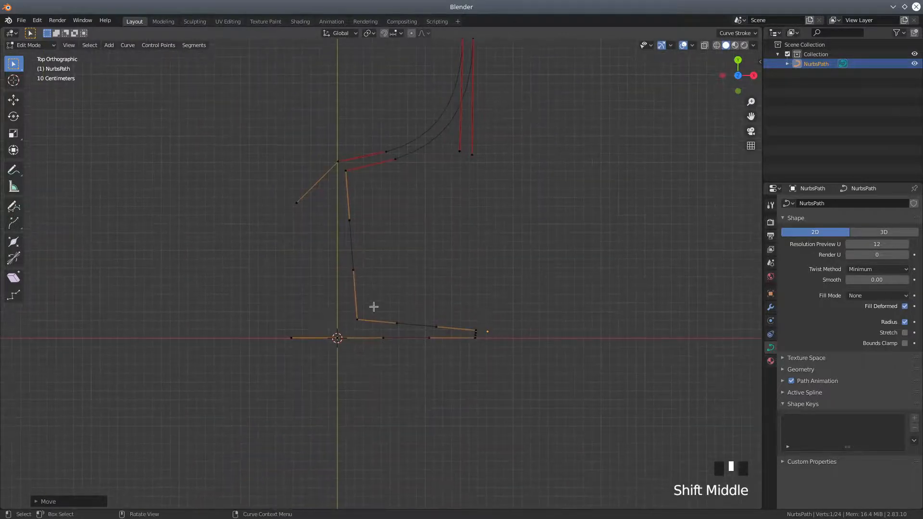
left_click(352, 273)
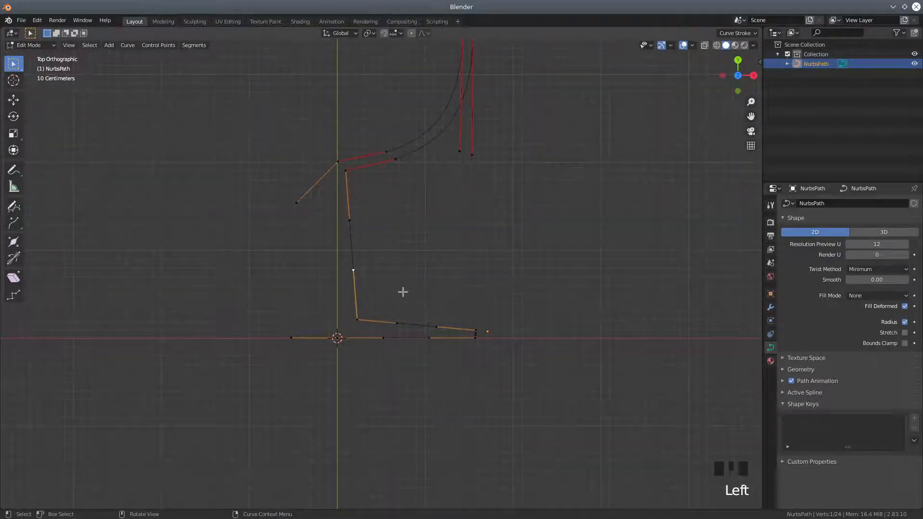
scroll(423, 270, "down", 2)
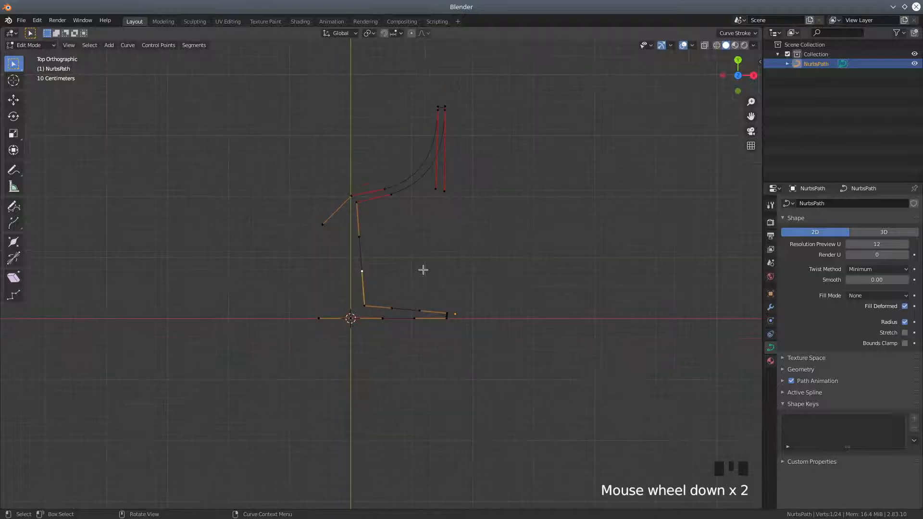
key("g")
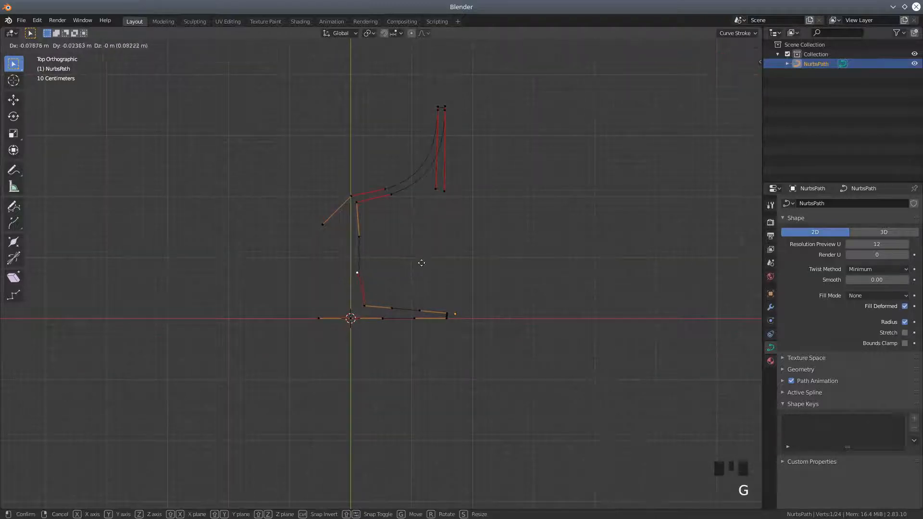
left_click(421, 263)
left_click(359, 235)
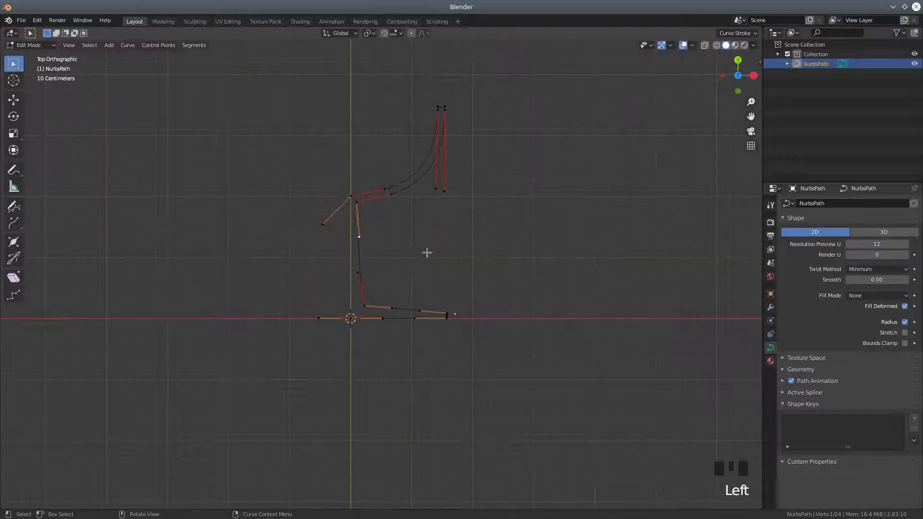
key("g")
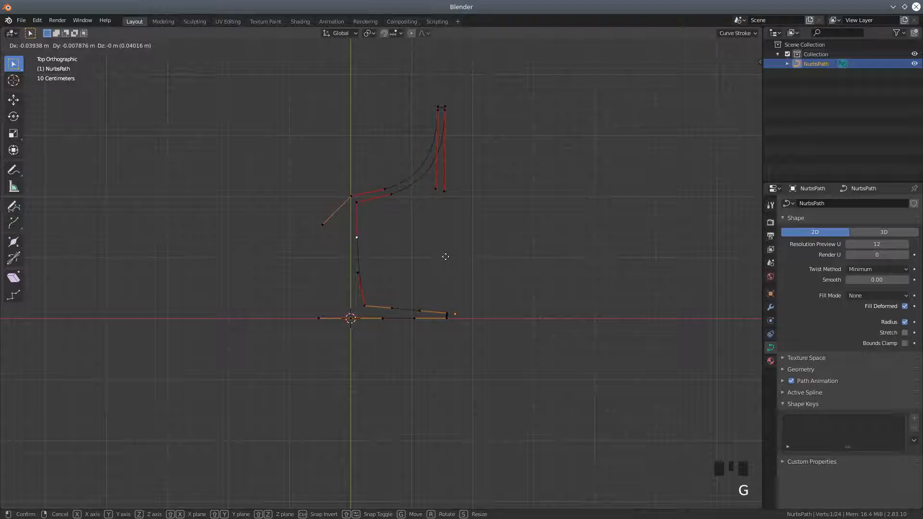
left_click(445, 256)
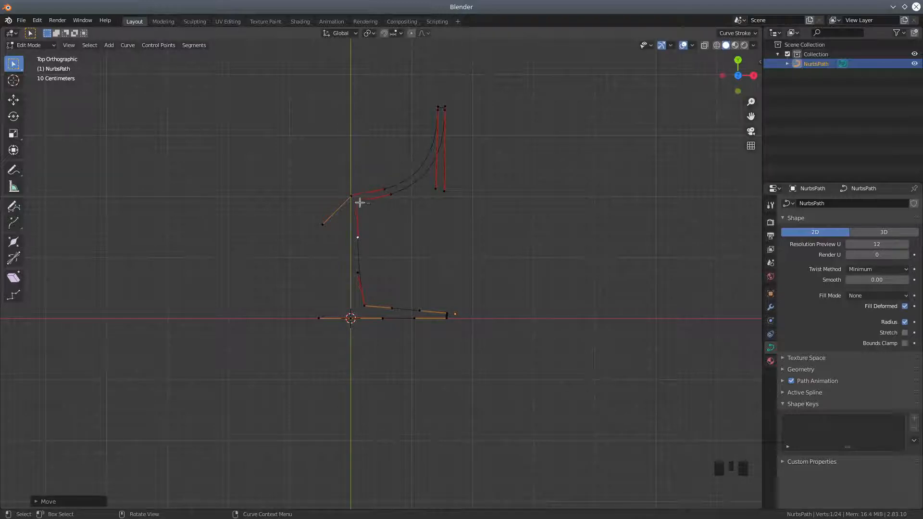
Move the stem's top point about 0.05 m outward and slightly down, and shift the stem's bottom point slightly outward.
left_click(395, 240)
scroll(394, 234, "up", 1)
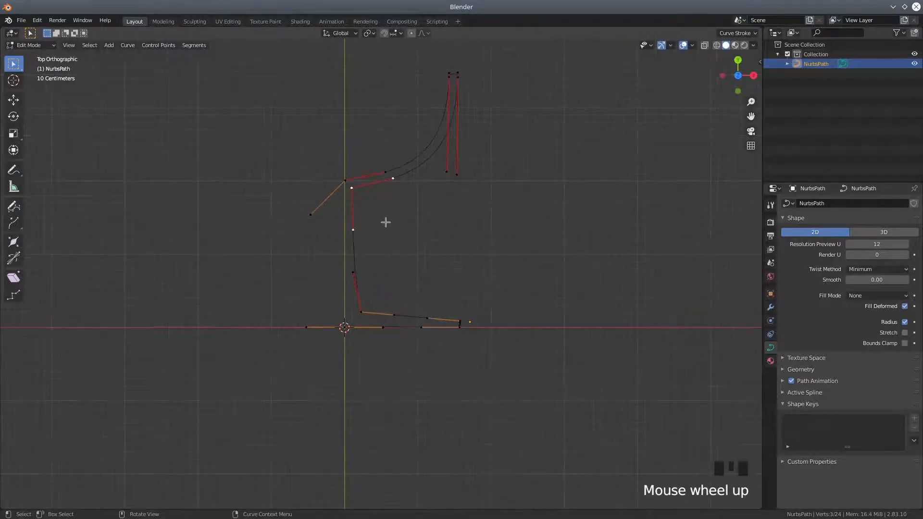
key("g")
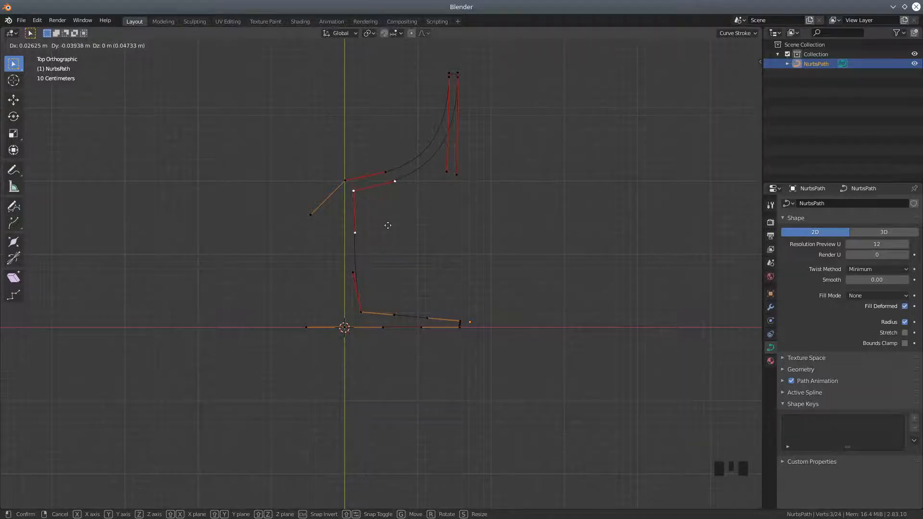
left_click(389, 225)
left_click(361, 312)
key("g")
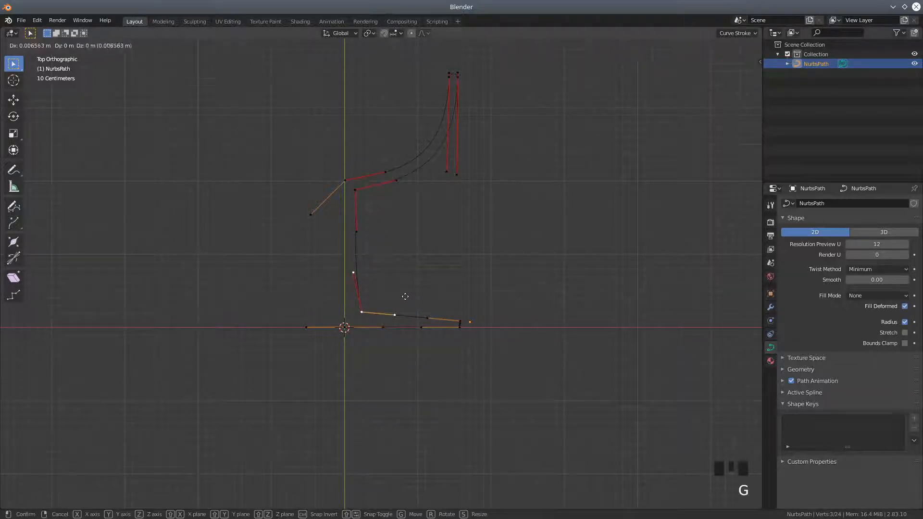
left_click(406, 296)
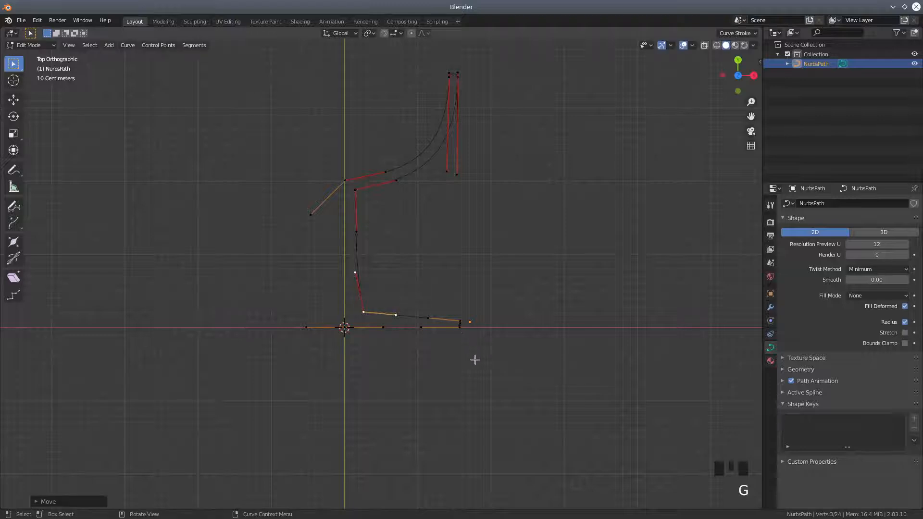
Move the base's lower outer corner point slightly outward with the Move tool, directly beneath the upper corner.
scroll(475, 360, "up", 4)
middle_click_drag(585, 386, 397, 329, "shift")
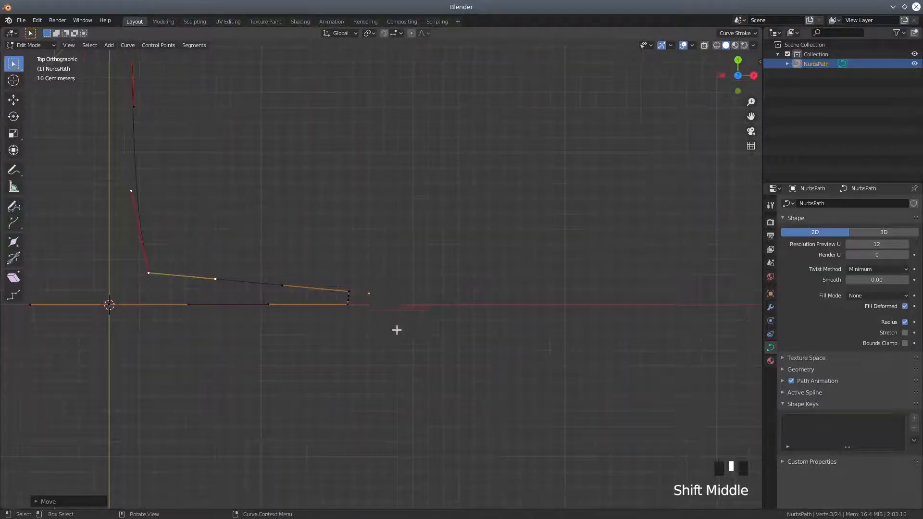
scroll(390, 331, "up", 5)
left_click(303, 349)
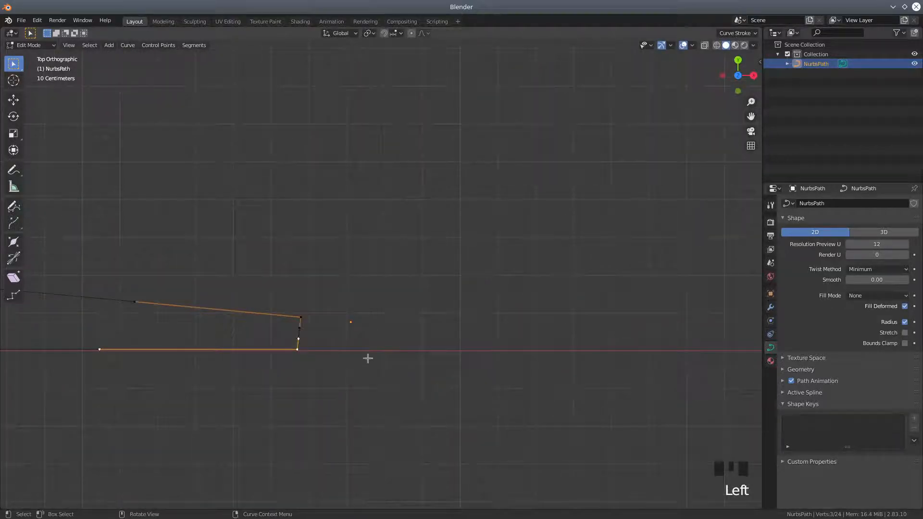
left_click(299, 349)
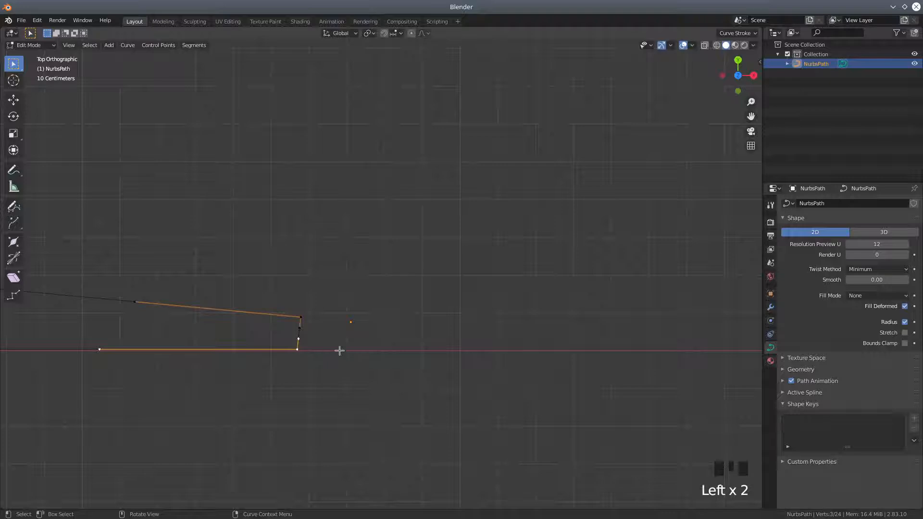
left_click(15, 100)
left_click_drag(296, 340, 299, 339)
Round the base's outer edge by moving its two short handles about 0.06 m outward, level with their corner points.
left_click(298, 339)
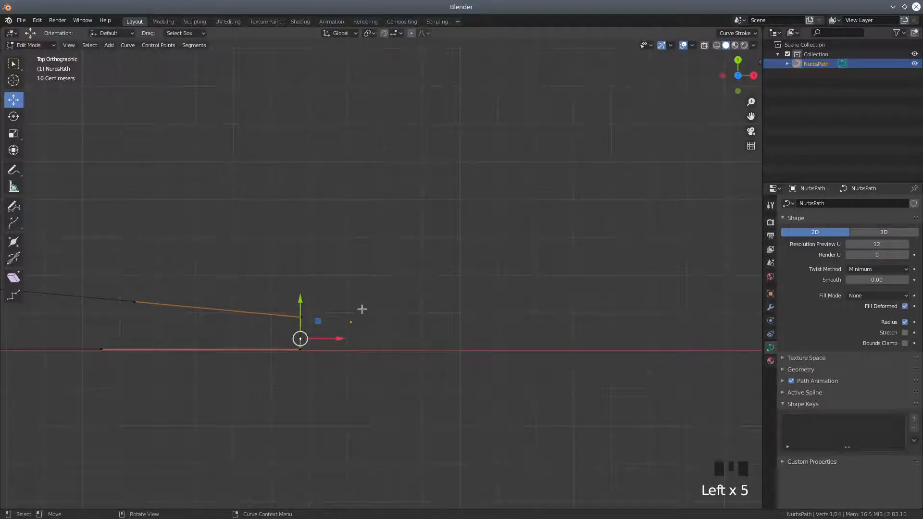
key("g")
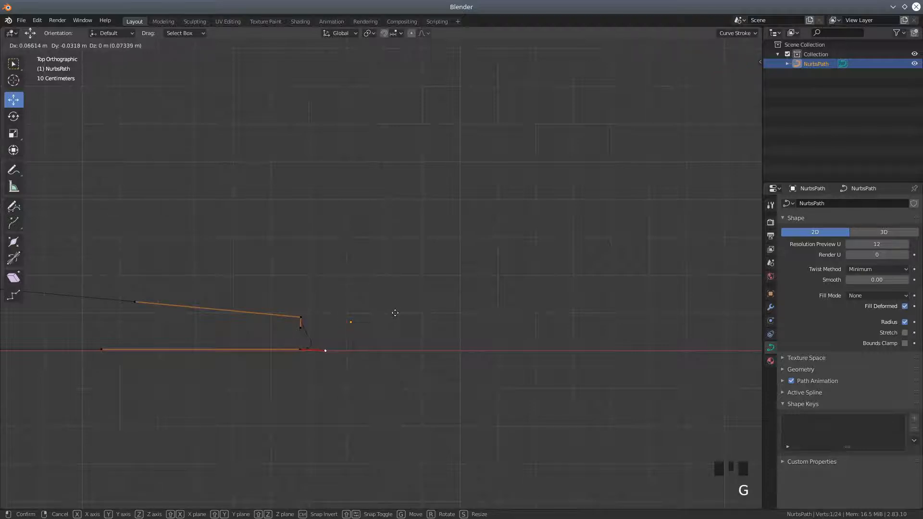
left_click(390, 313)
left_click(310, 327)
key("g")
left_click(383, 328)
scroll(383, 353, "down", 8)
scroll(381, 351, "down", 2)
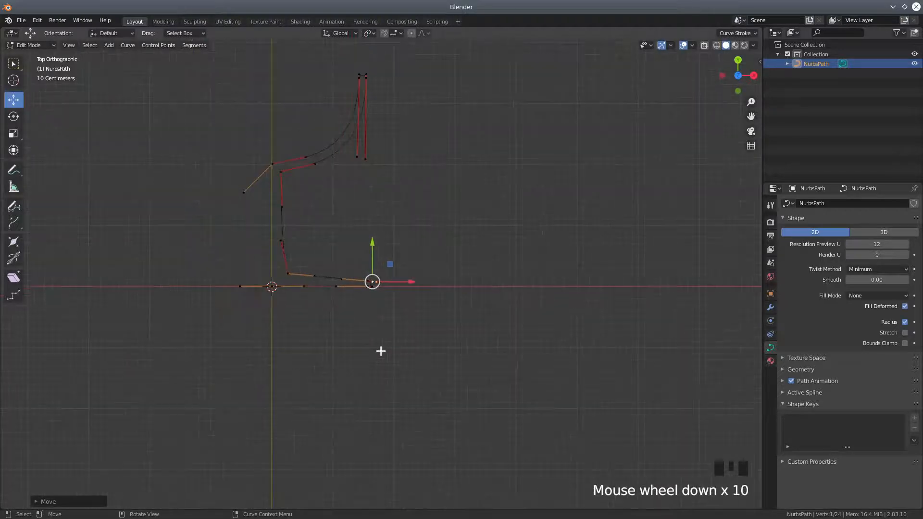
Box-select the base's outer edge points and slide them inward along X, and back outward until they sit beneath the rim.
scroll(381, 351, "up", 4)
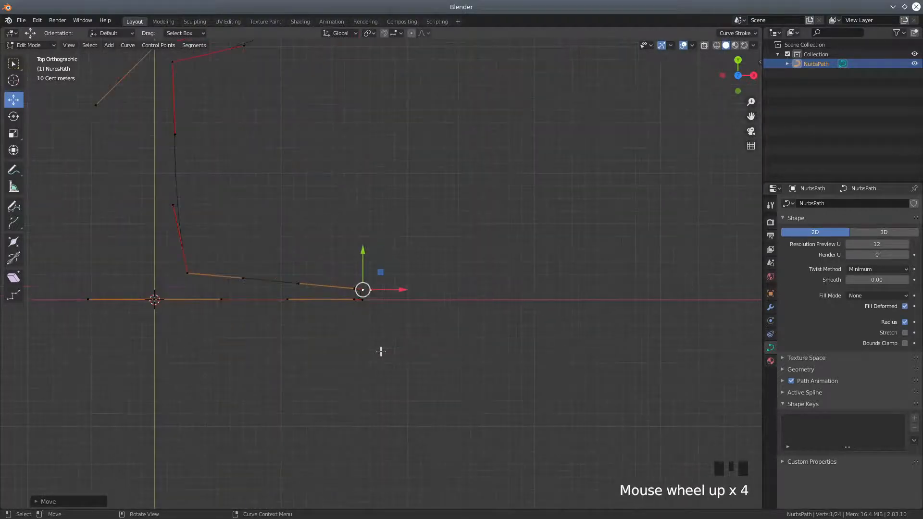
key("a")
key("a")
key("a")
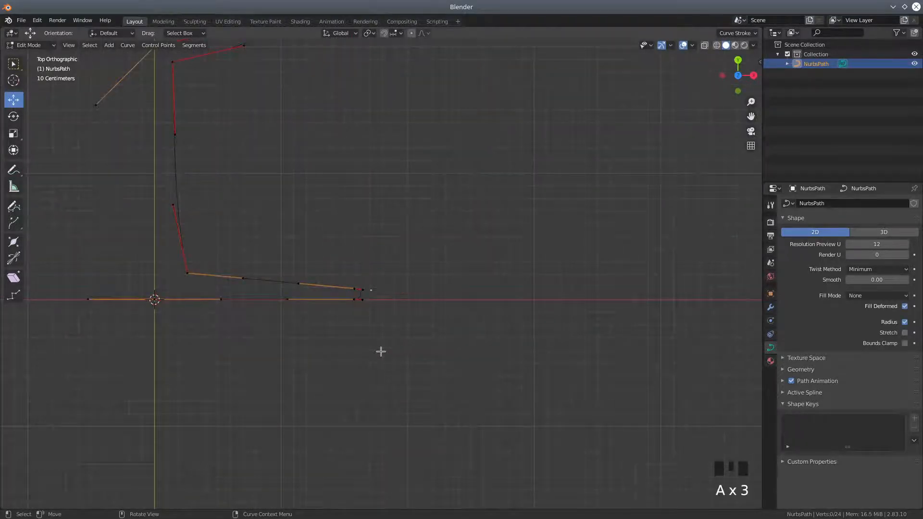
key("b")
left_click_drag(278, 262, 401, 360)
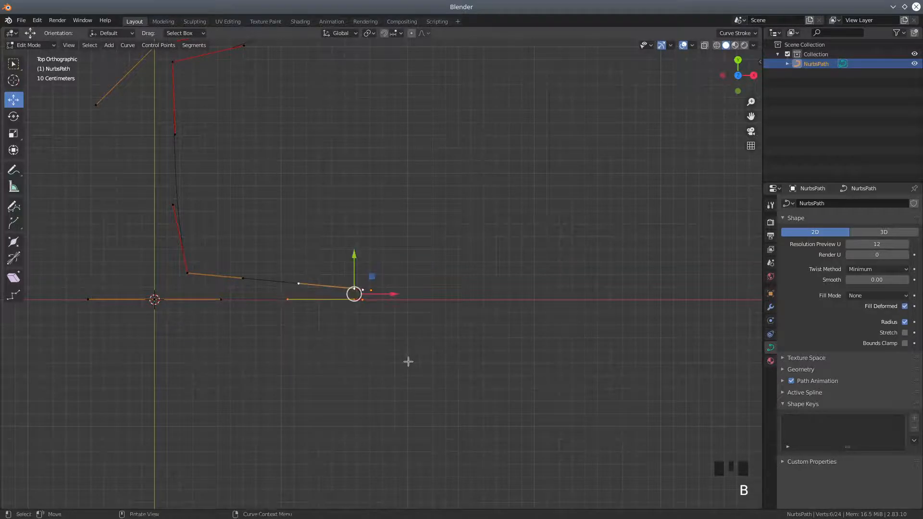
left_click_drag(392, 294, 355, 292)
scroll(385, 346, "down", 6)
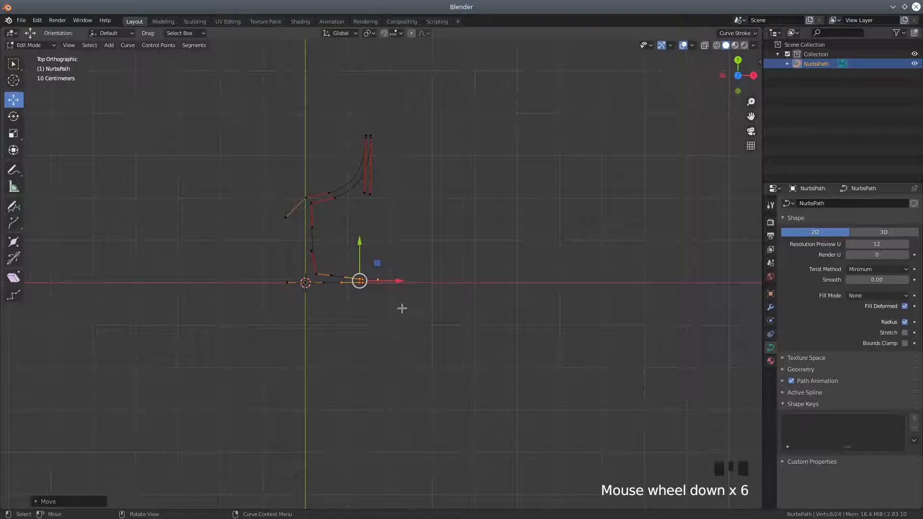
left_click_drag(401, 281, 414, 279)
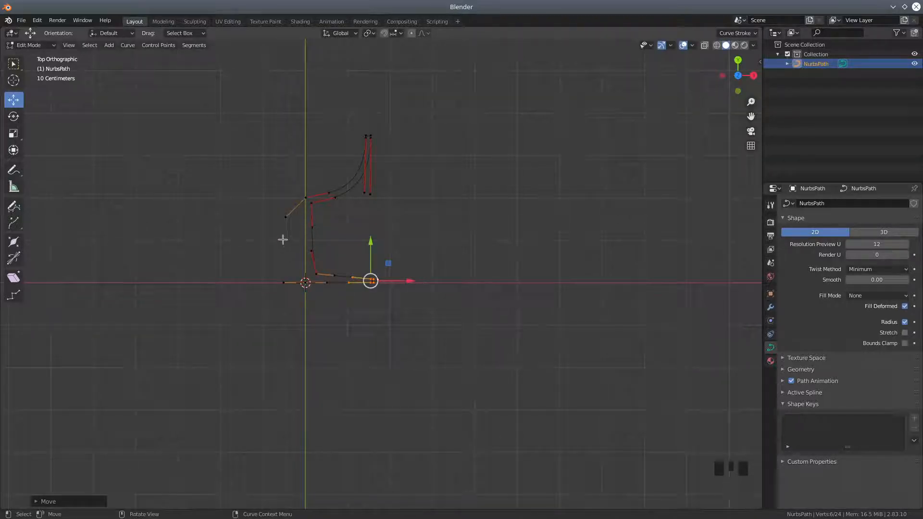
Box-select all the bowl's points and raise them about 0.3 m along Y to lengthen the stem.
key("a")
key("a")
key("a")
key("b")
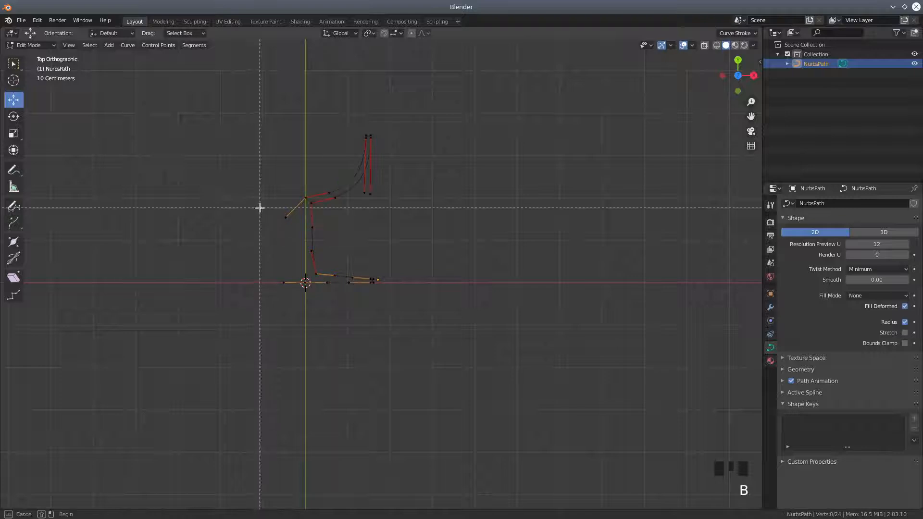
left_click_drag(252, 122, 399, 231)
left_click_drag(336, 164, 339, 115)
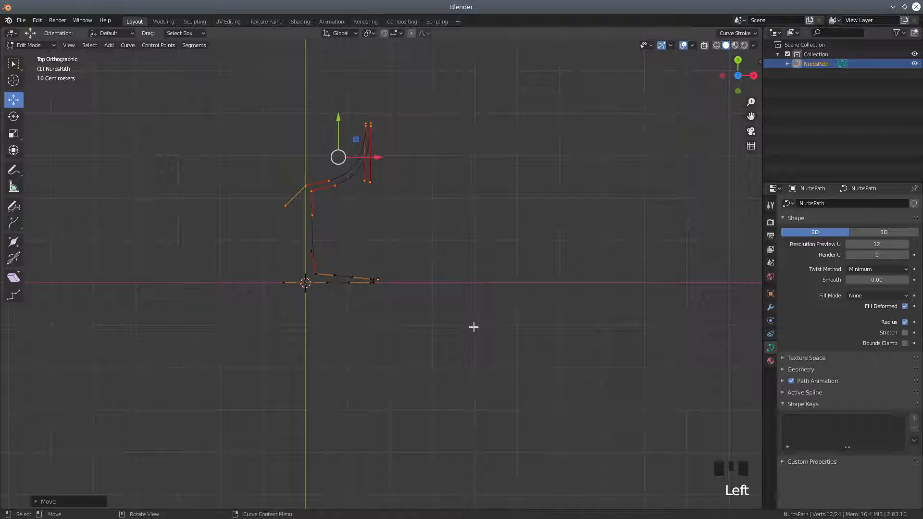
Switch to Object Mode and add a Screw modifier to the profile curve.
left_click(33, 45)
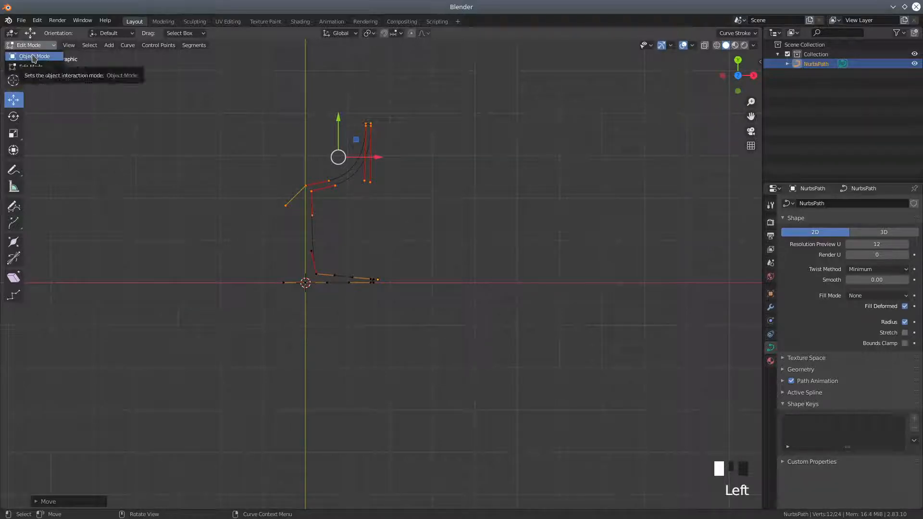
left_click(32, 56)
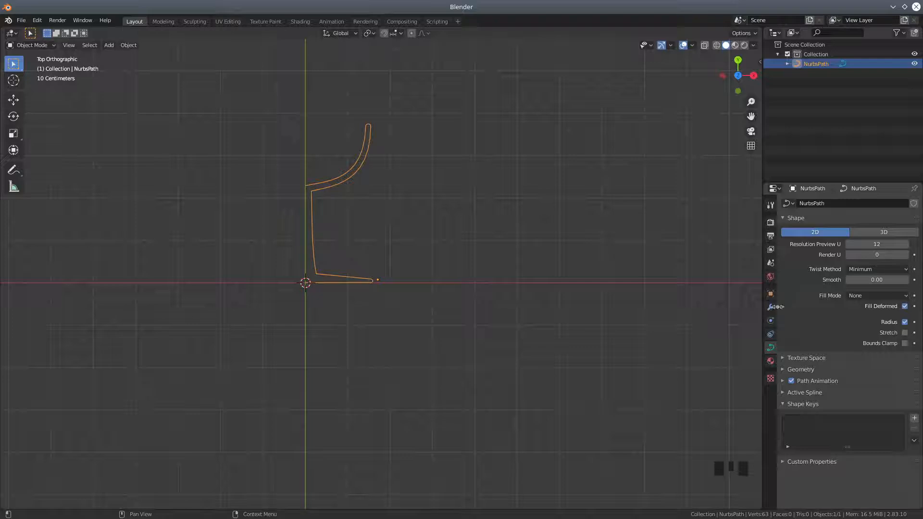
left_click(770, 307)
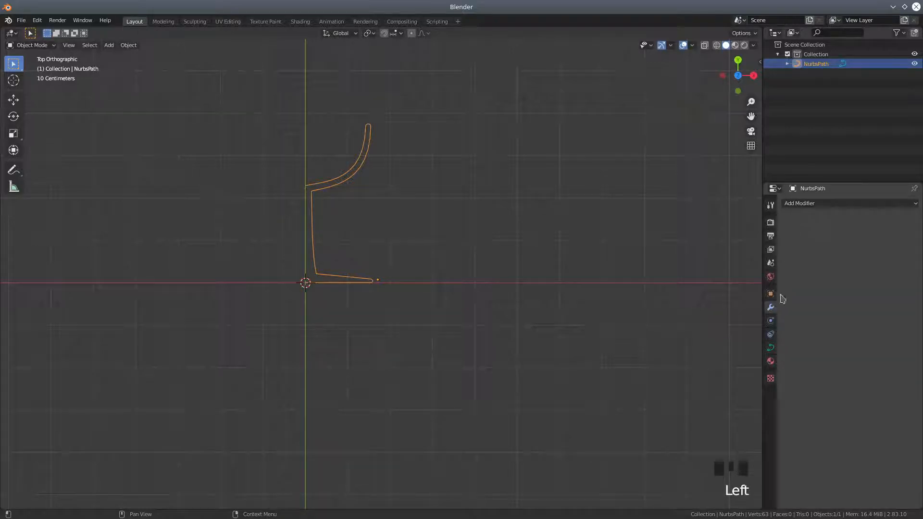
left_click(799, 204)
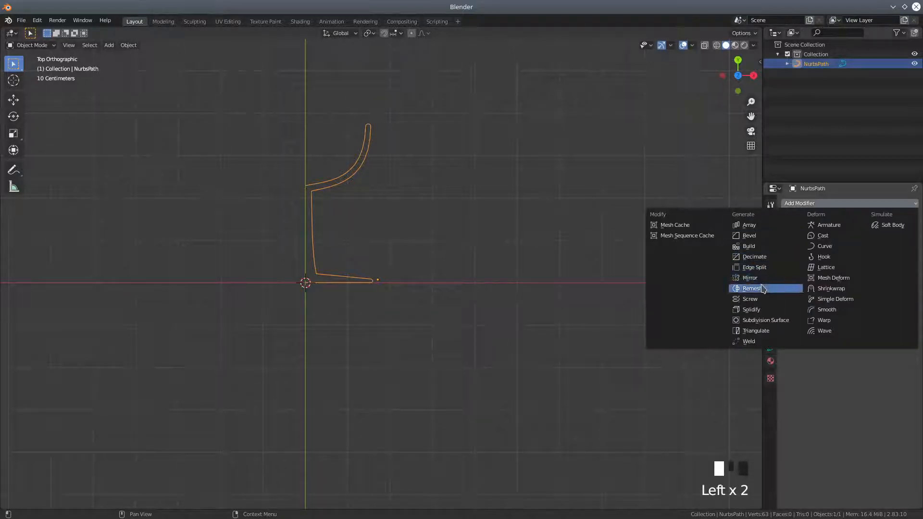
left_click(751, 299)
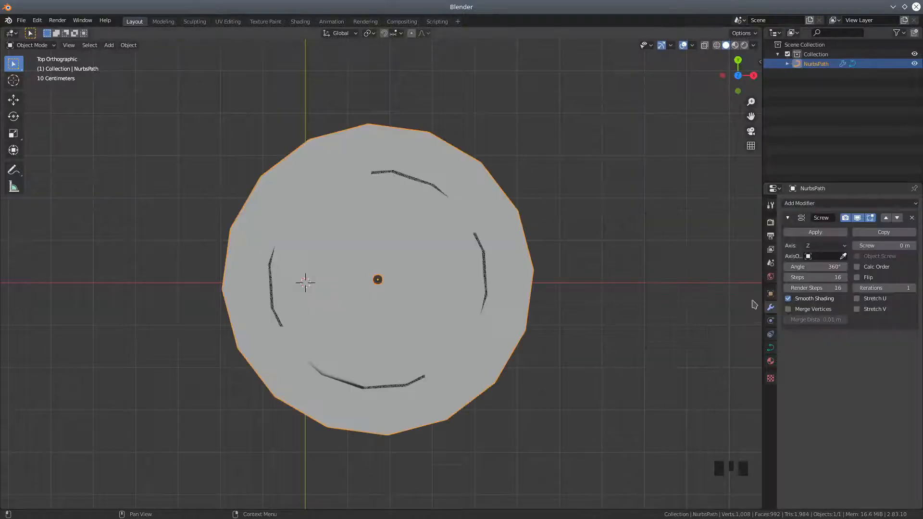
Try Y as the Screw modifier's axis, change it to X, and view the revolved shape in wireframe.
left_click(824, 245)
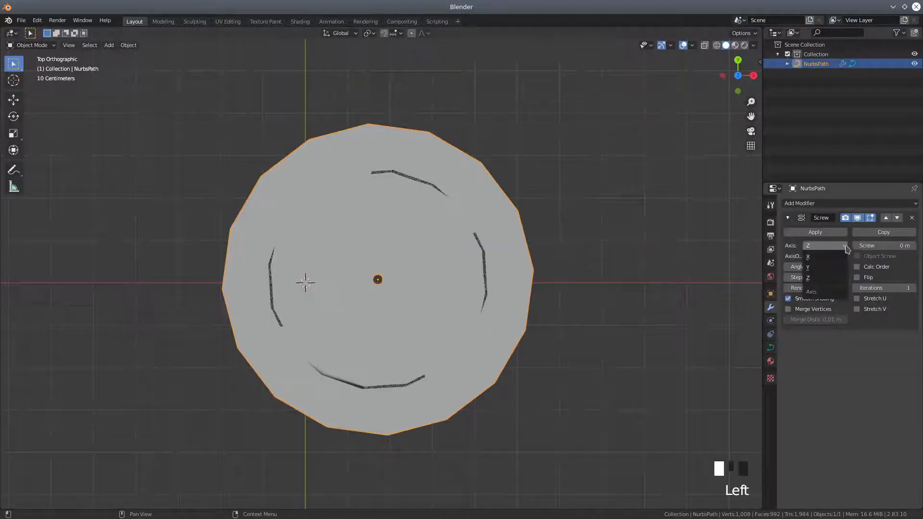
left_click(821, 267)
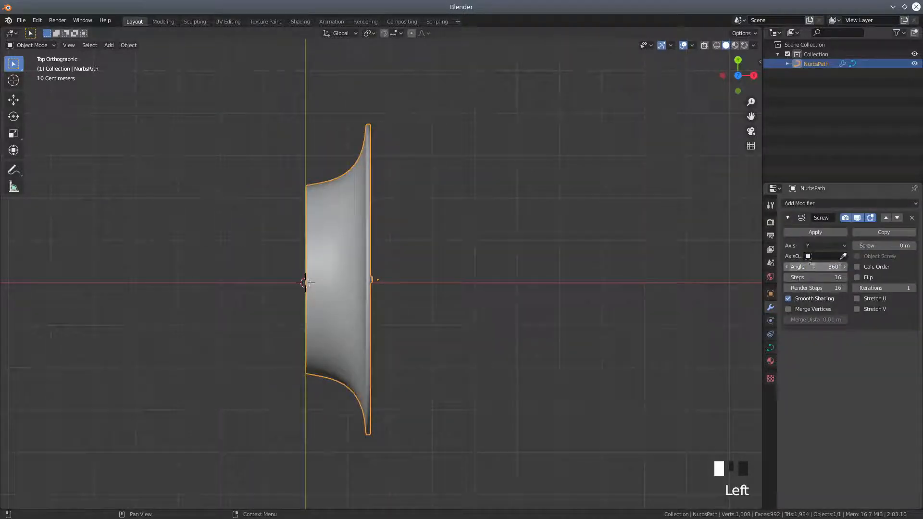
left_click(843, 247)
left_click(812, 260)
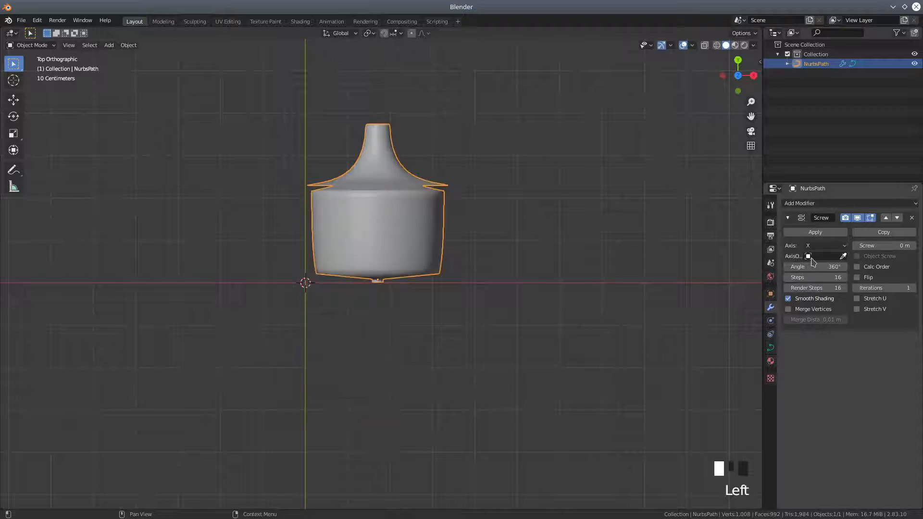
mouse_move(552, 221)
middle_mouse_down()
mouse_move(538, 231)
mouse_move(528, 203)
mouse_move(665, 115)
middle_mouse_up()
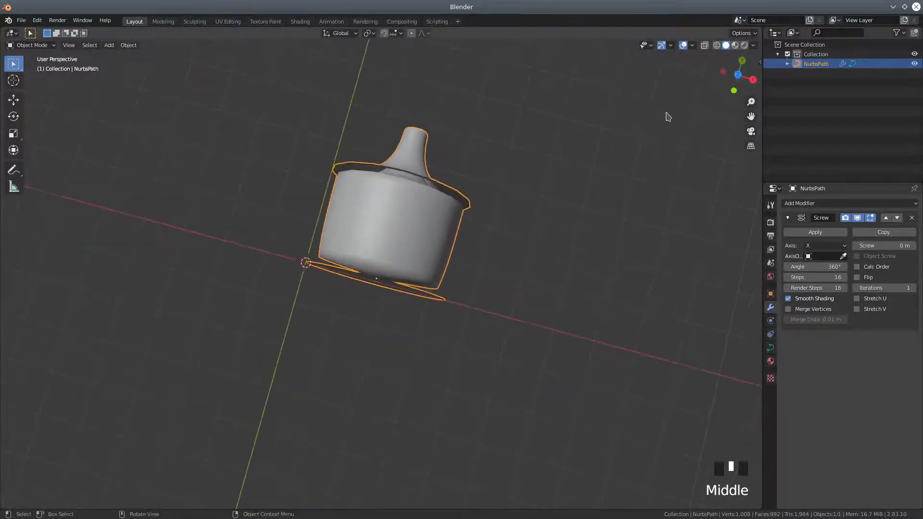
left_click(716, 45)
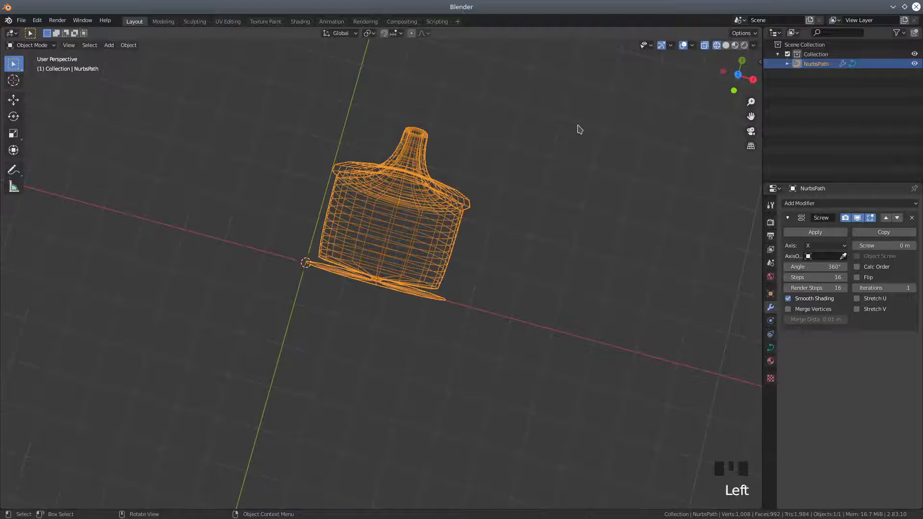
Remove the Screw modifier from the profile curve and try to apply the curve's rotation and scale.
left_click(912, 218)
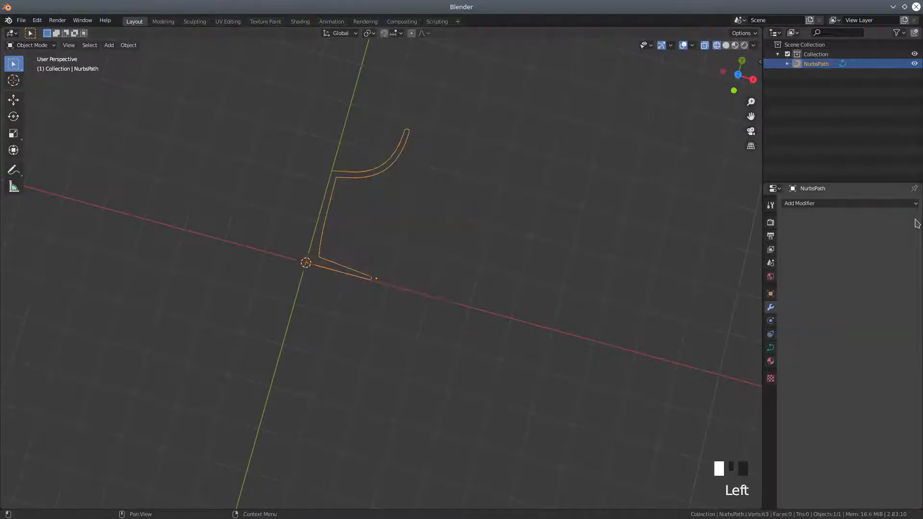
middle_click_drag(446, 230, 457, 246)
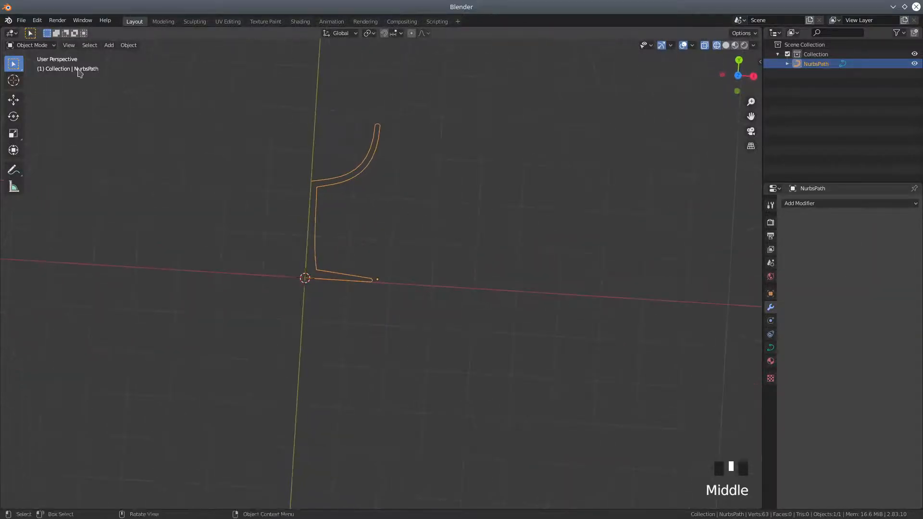
left_click(129, 45)
mouse_move(143, 102)
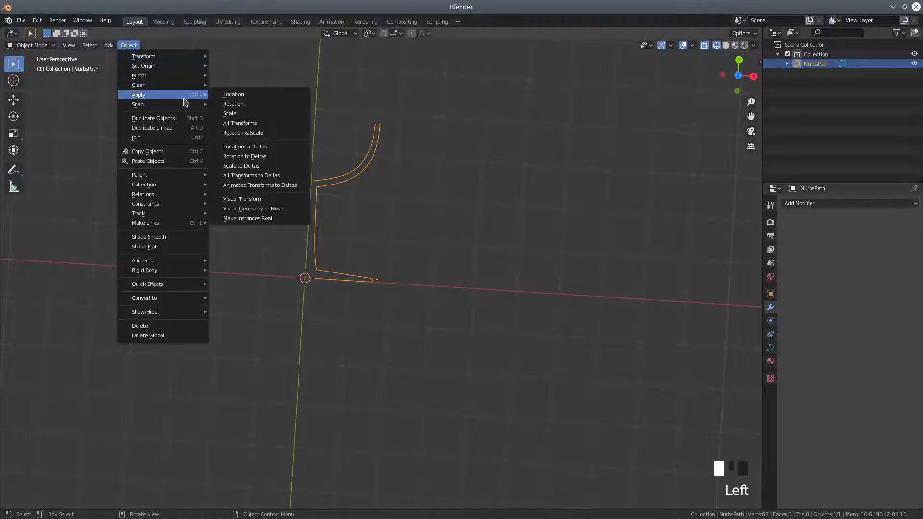
left_click(235, 136)
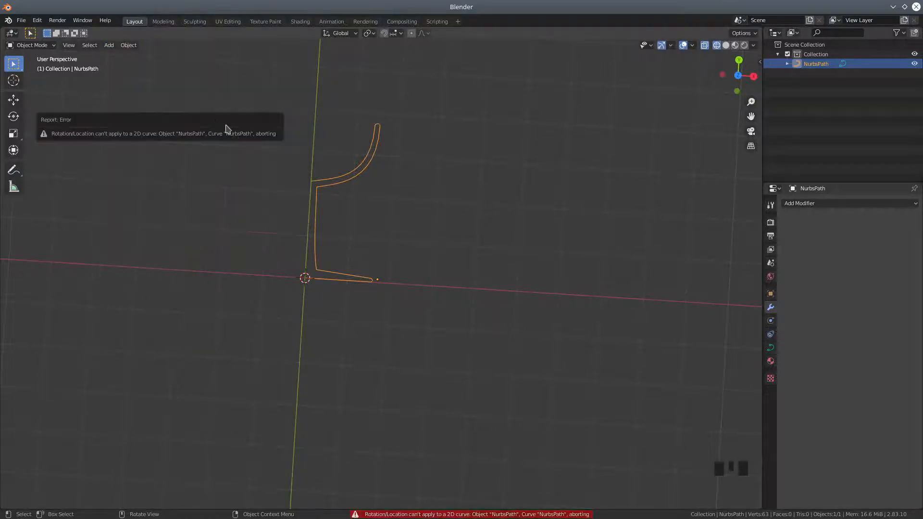
left_click(128, 44)
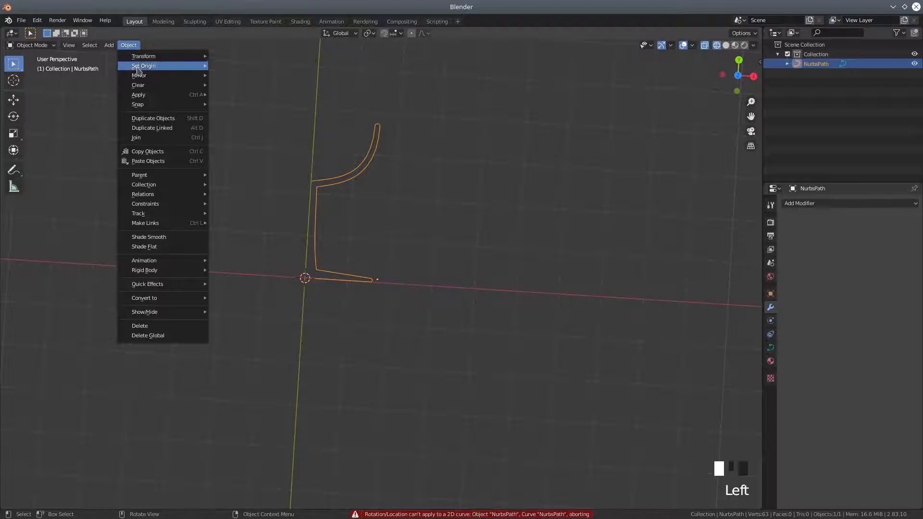
mouse_move(138, 68)
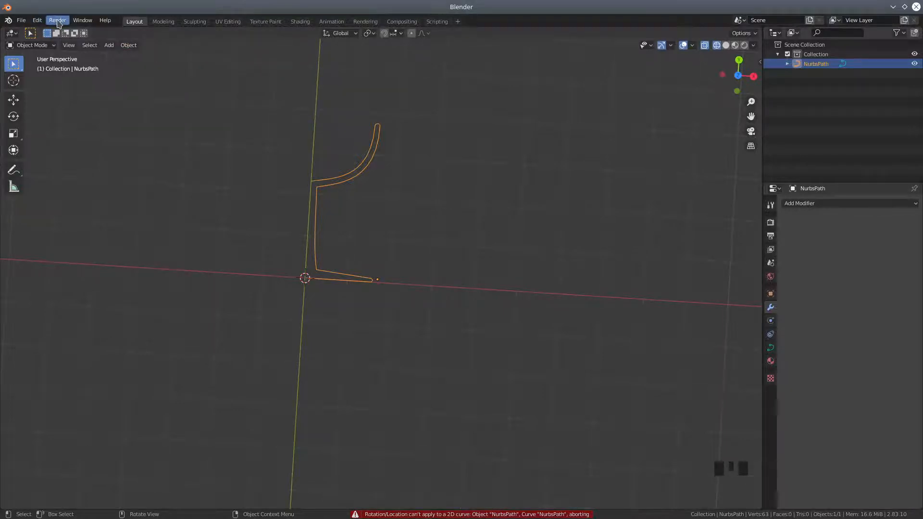
left_click(57, 21)
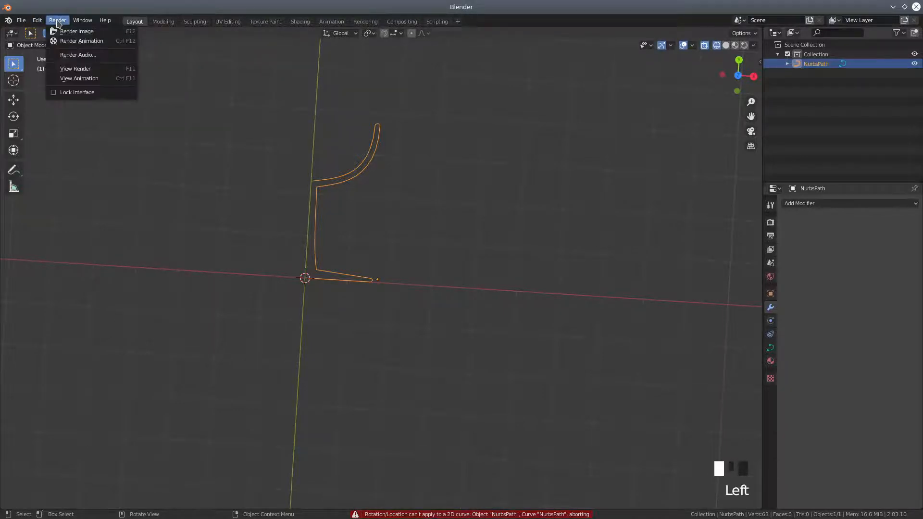
mouse_move(104, 24)
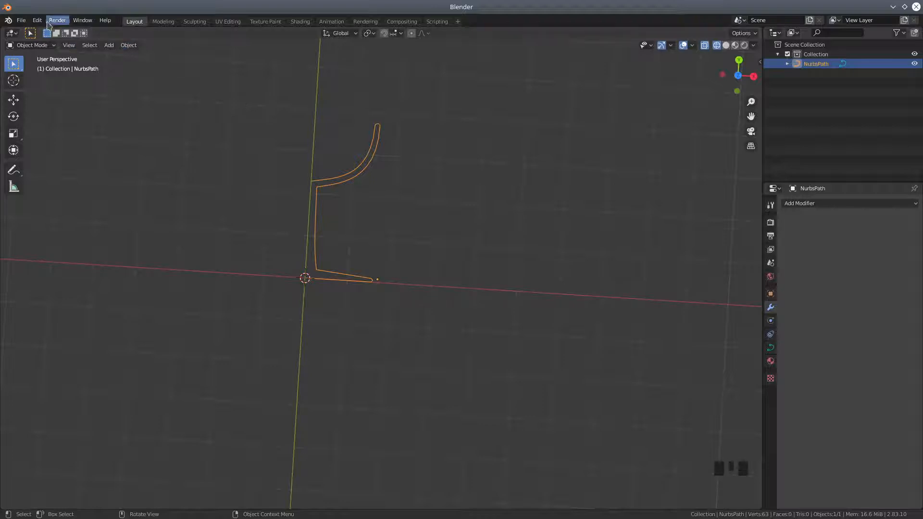
Center the 3D cursor and view all, and set the profile curve's origin to the 3D cursor.
left_click(69, 45)
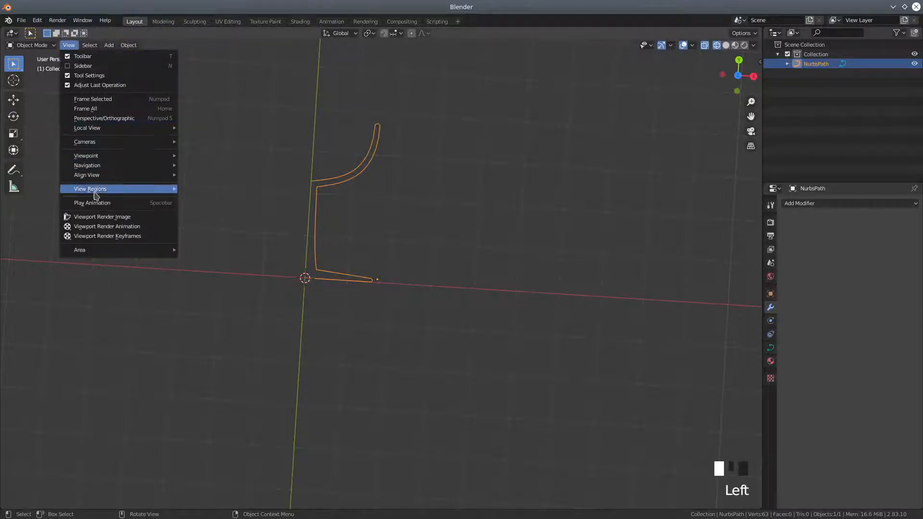
mouse_move(92, 144)
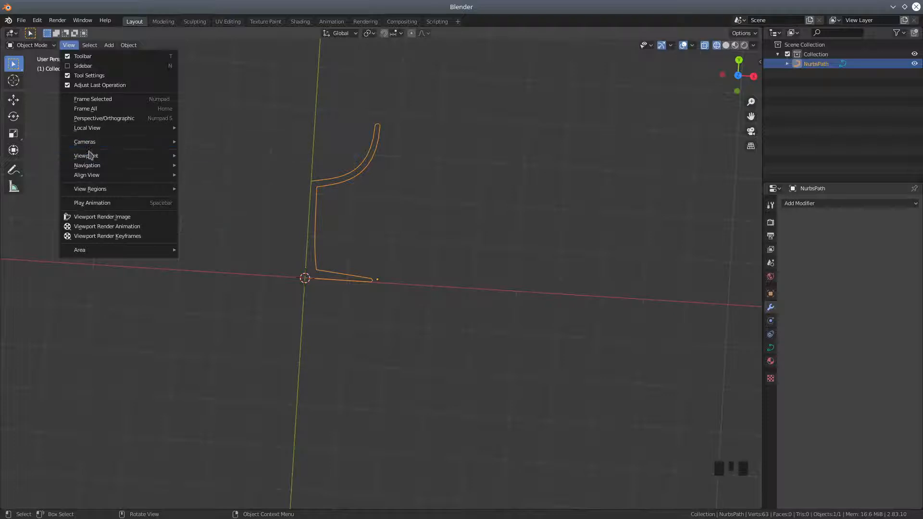
mouse_move(94, 177)
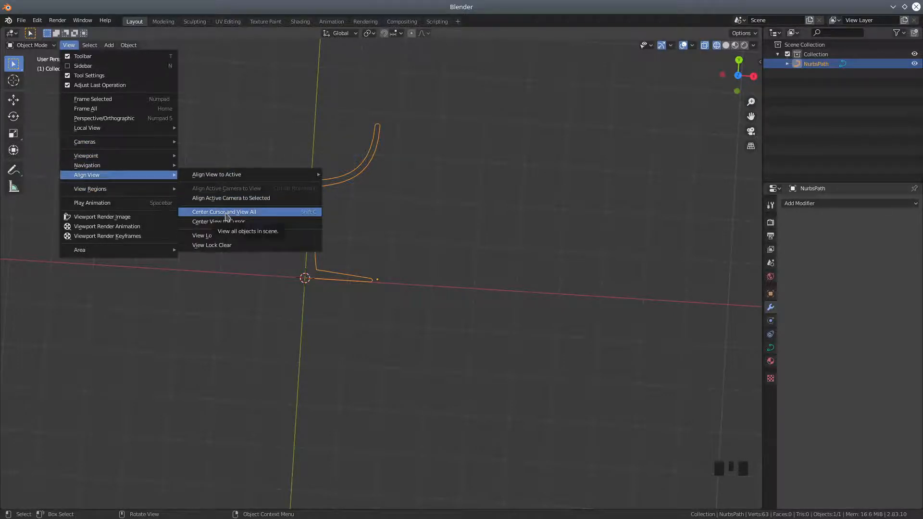
left_click(227, 217)
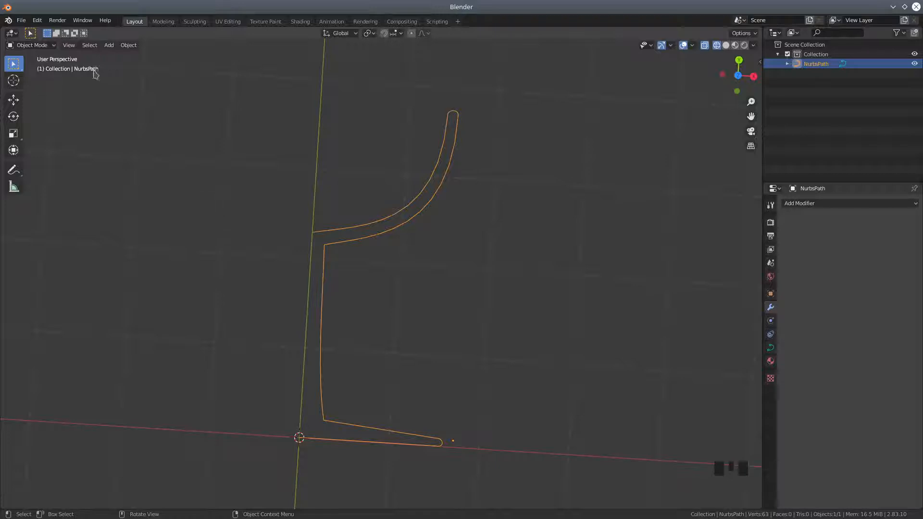
left_click(128, 45)
mouse_move(148, 105)
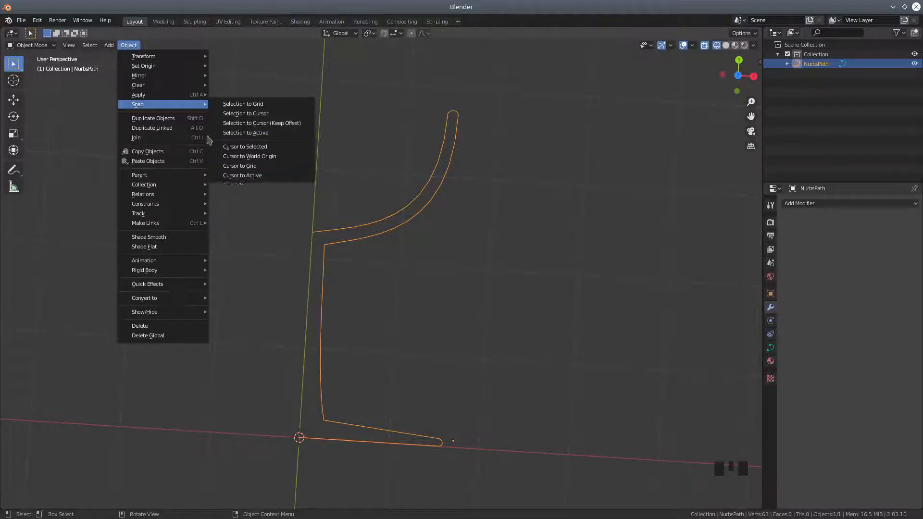
mouse_move(164, 66)
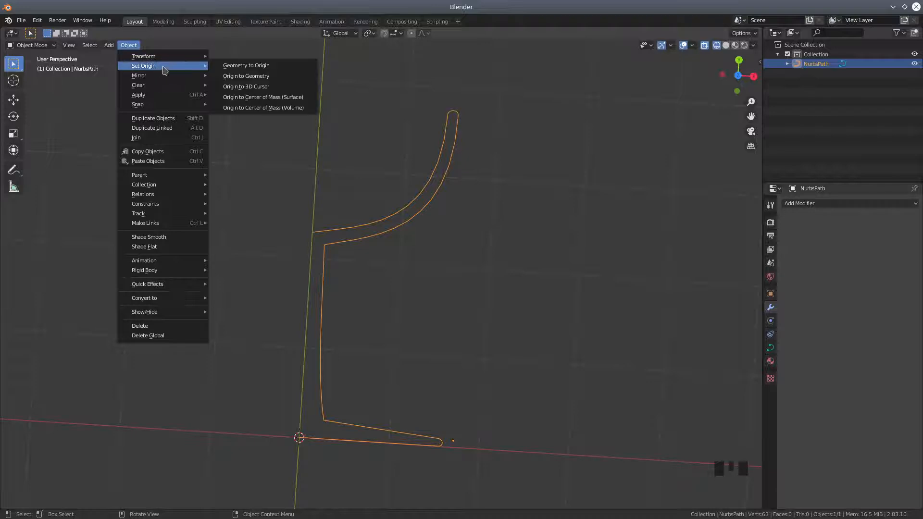
left_click(272, 87)
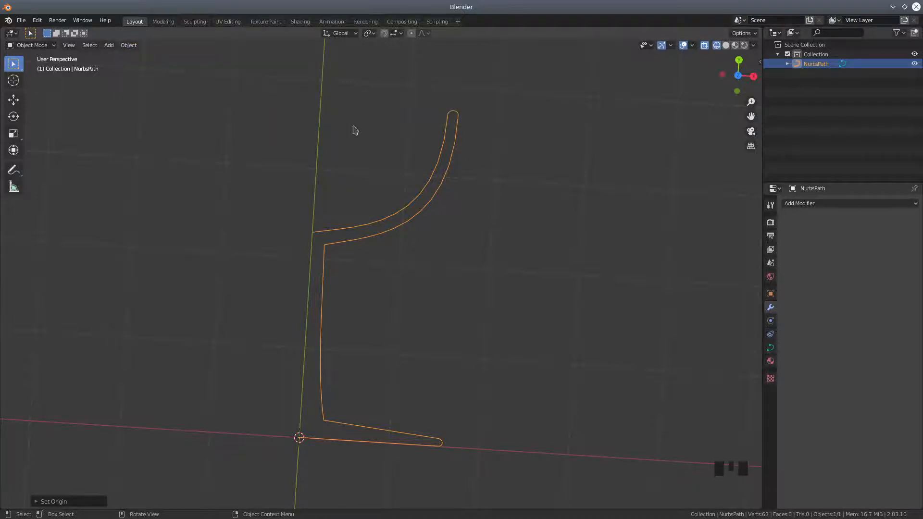
Add a Screw modifier to the profile curve, try Y as its axis, and set the axis to X.
scroll(326, 131, "down", 3)
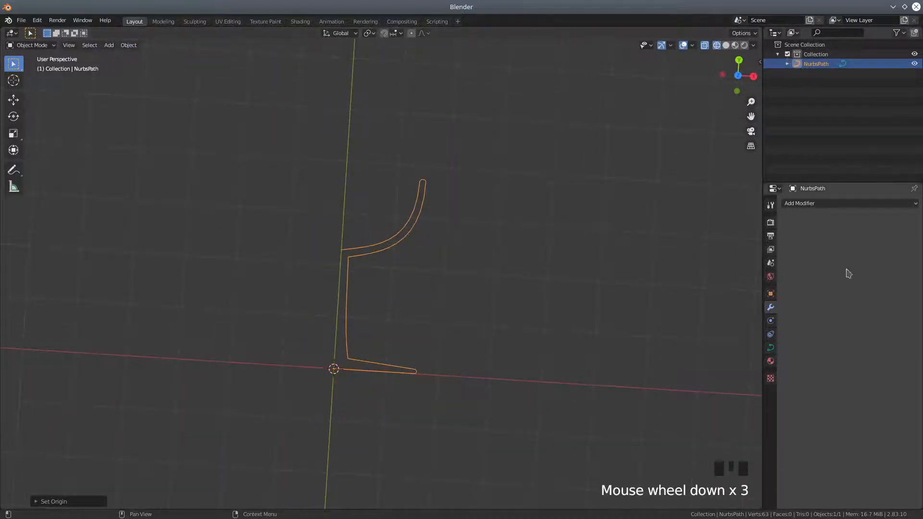
left_click(809, 204)
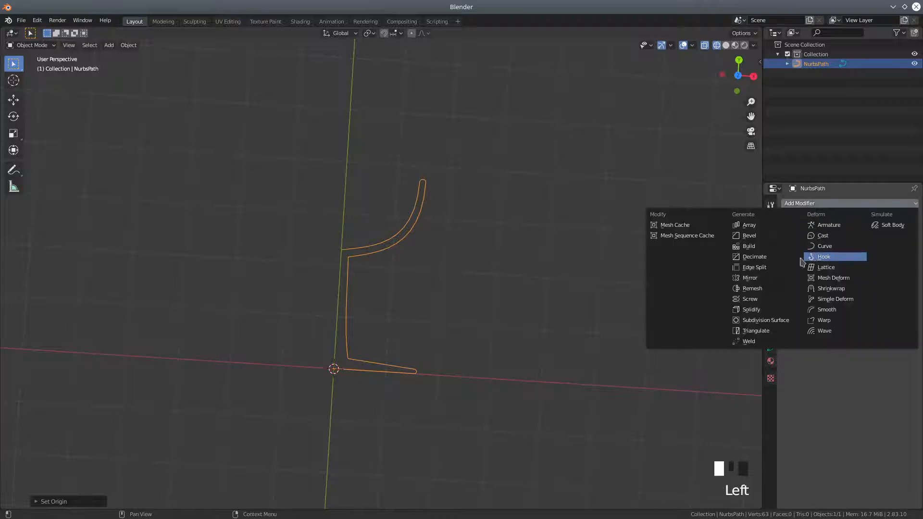
left_click(752, 299)
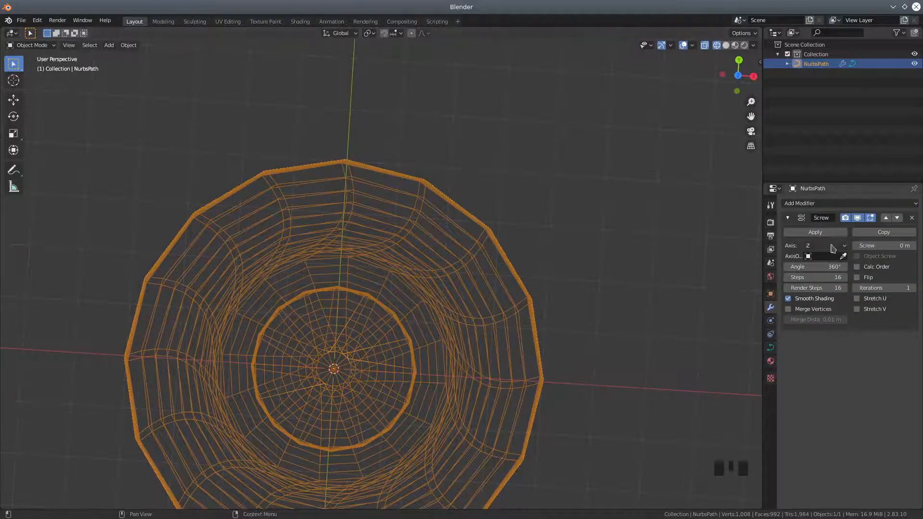
left_click(832, 245)
left_click(816, 267)
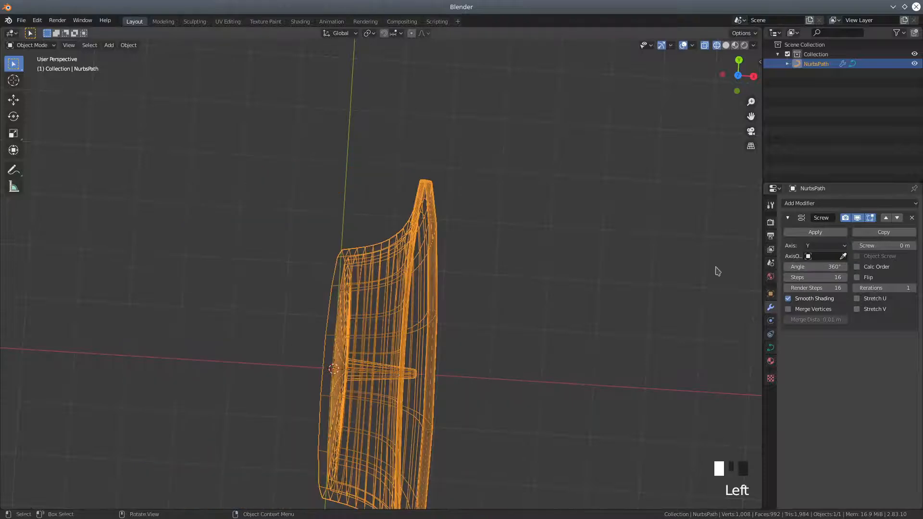
scroll(596, 248, "down", 4)
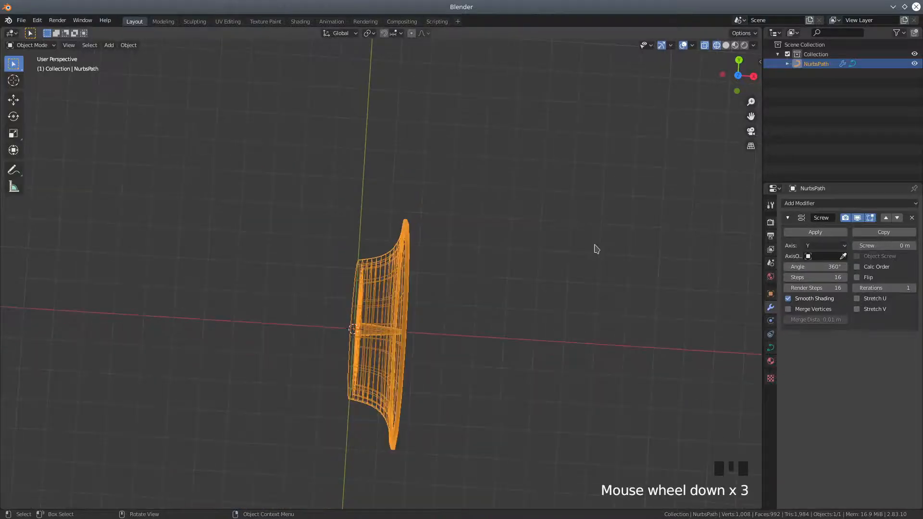
left_click(844, 247)
left_click(817, 261)
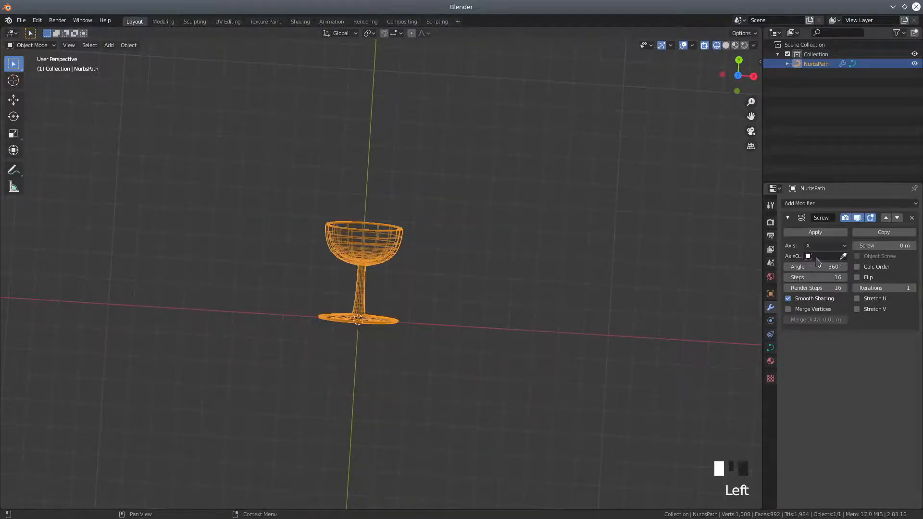
scroll(474, 320, "up", 3)
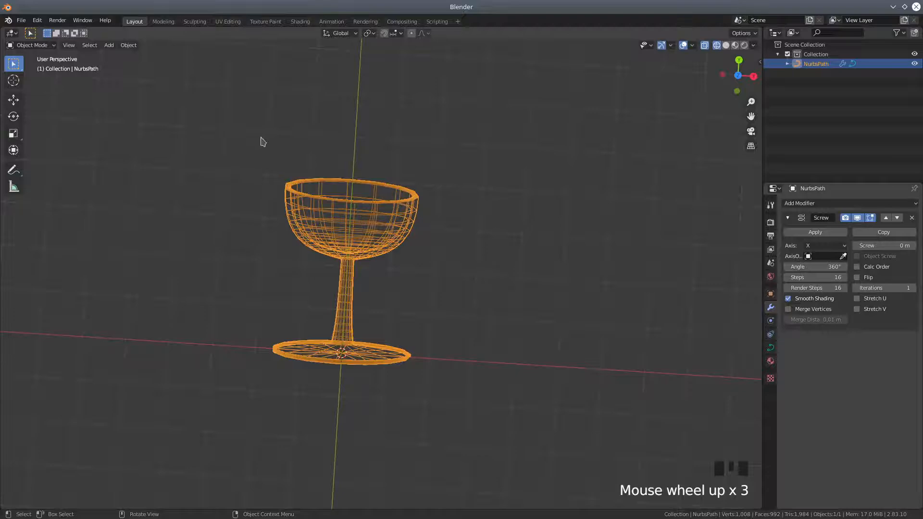
In Edit Mode, scale all the profile's points about 1.3 along Y and shift them along Y until the base sits at the origin.
left_click(30, 45)
left_click(29, 65)
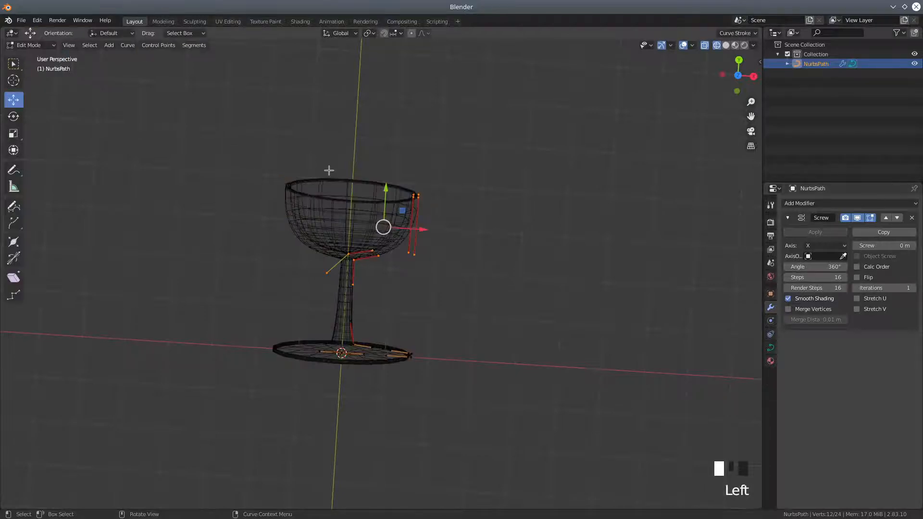
key("KP_3")
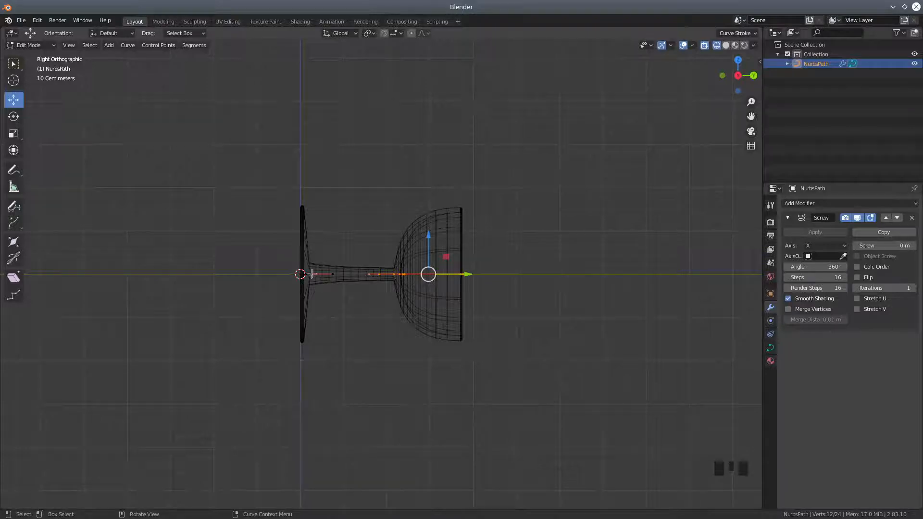
key("a")
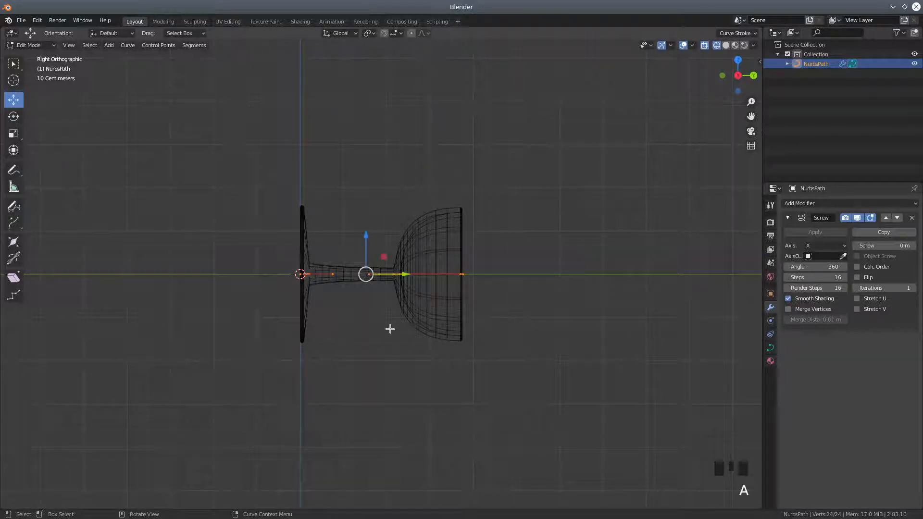
key("s")
key("y")
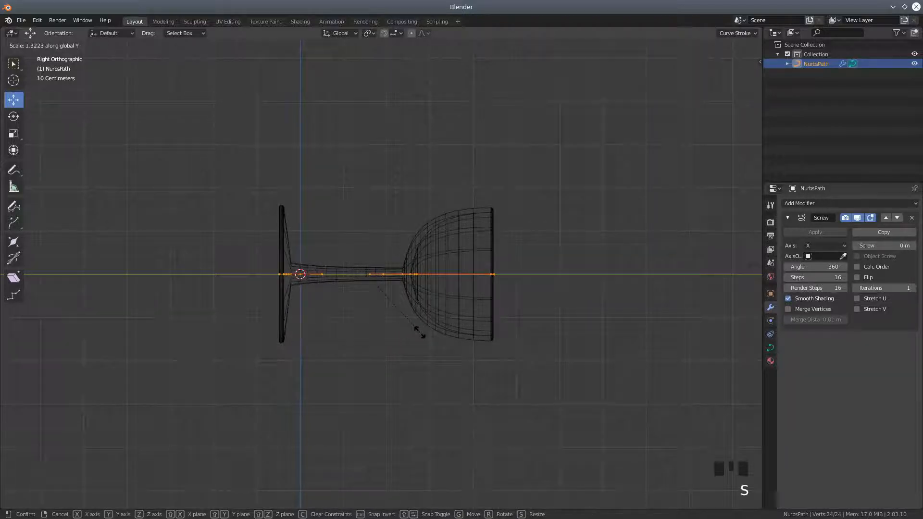
left_click(416, 330)
left_click_drag(407, 275, 425, 275)
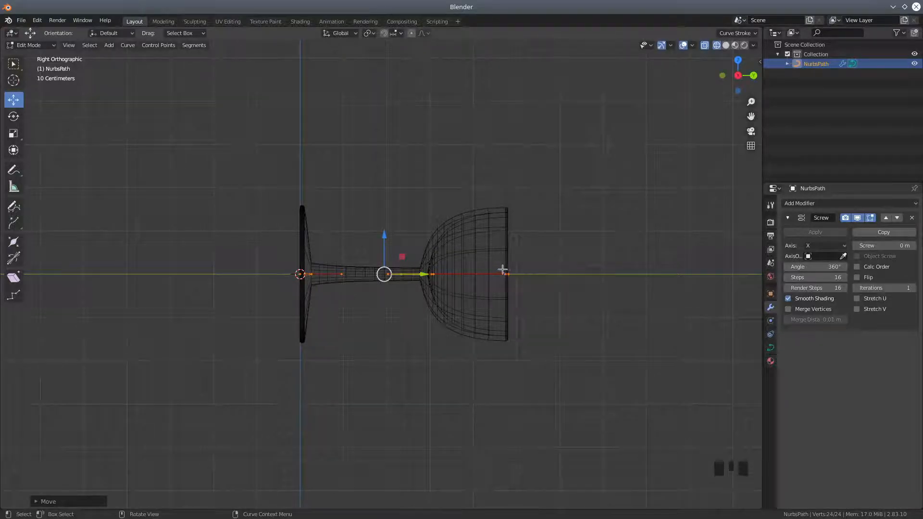
In the top view, box-select only the rim points and raise them along Y to deepen the bowl.
key("KP_3")
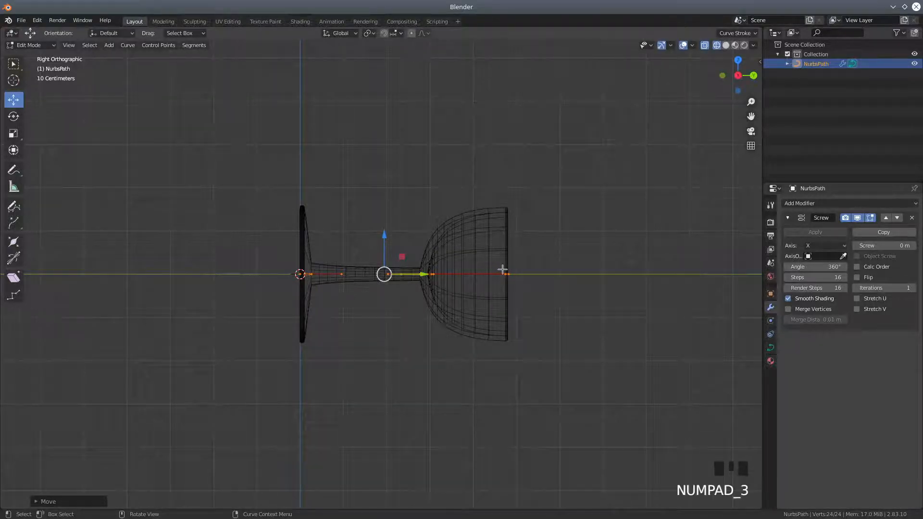
key("KP_7")
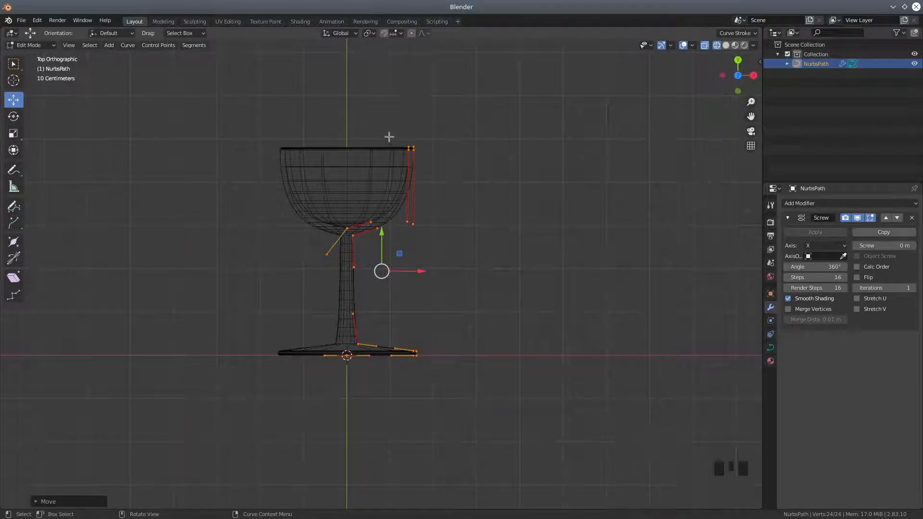
key("a")
key("a")
key("a")
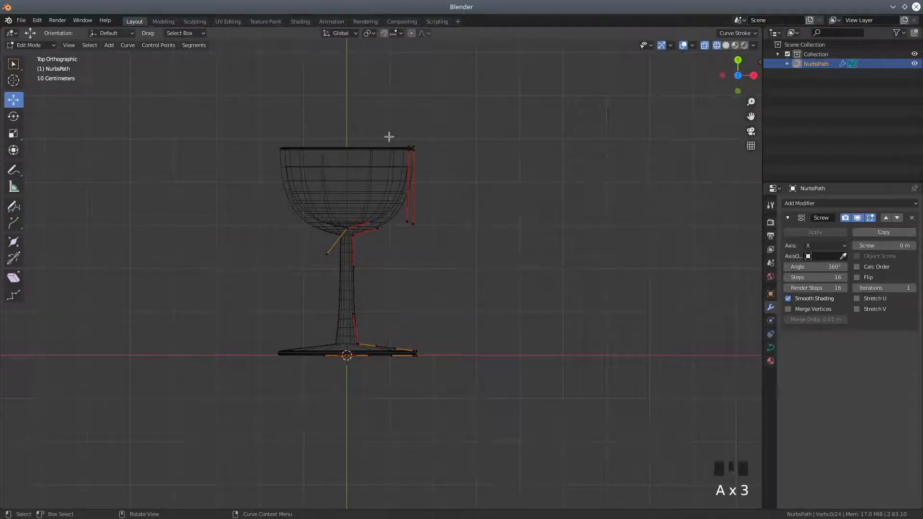
key("b")
left_click_drag(389, 138, 434, 166)
left_click_drag(417, 115, 414, 90)
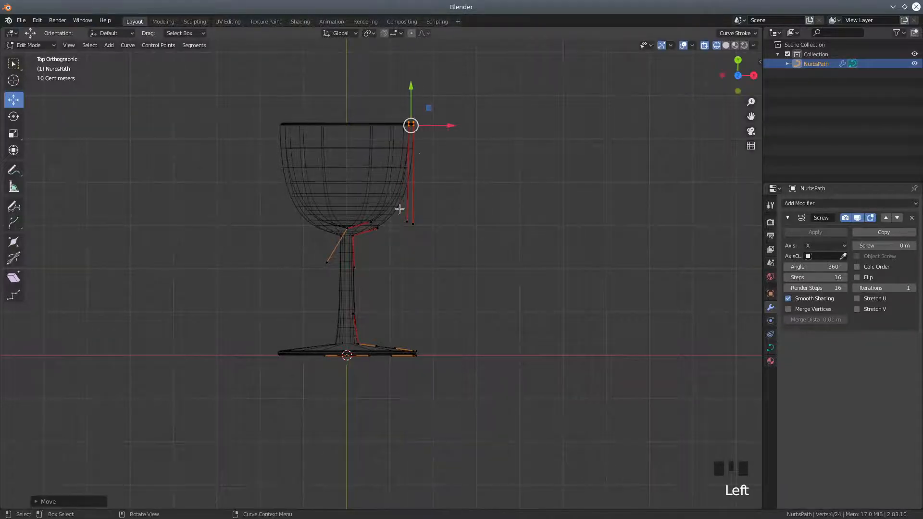
Box-select the two lower handles of the rim points and pull them outward along X to round the bowl.
key("a")
key("a")
key("a")
key("b")
left_click_drag(398, 209, 483, 216)
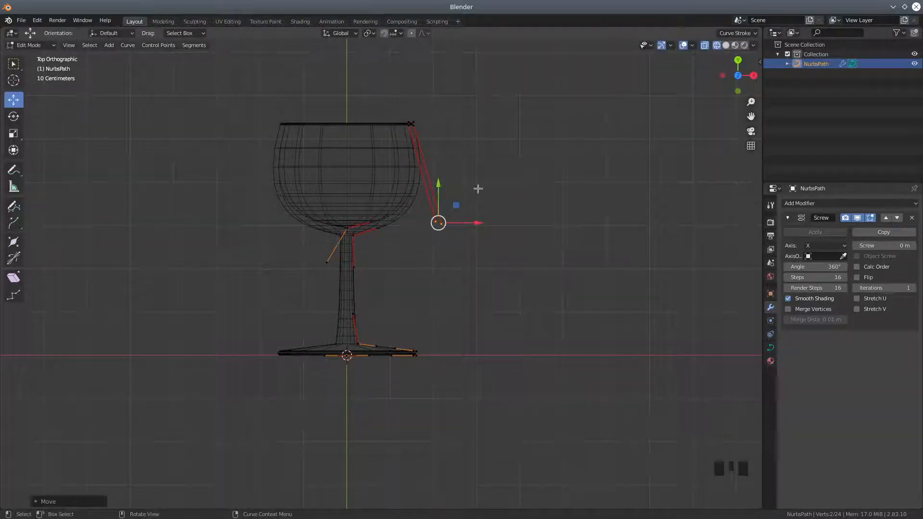
Inspect the goblet in solid shading, set the Screw modifier's Steps to 32, and return to wireframe.
mouse_move(500, 177)
middle_mouse_down()
mouse_move(492, 194)
mouse_move(515, 210)
mouse_move(492, 183)
mouse_move(502, 180)
middle_mouse_up()
left_click(725, 45)
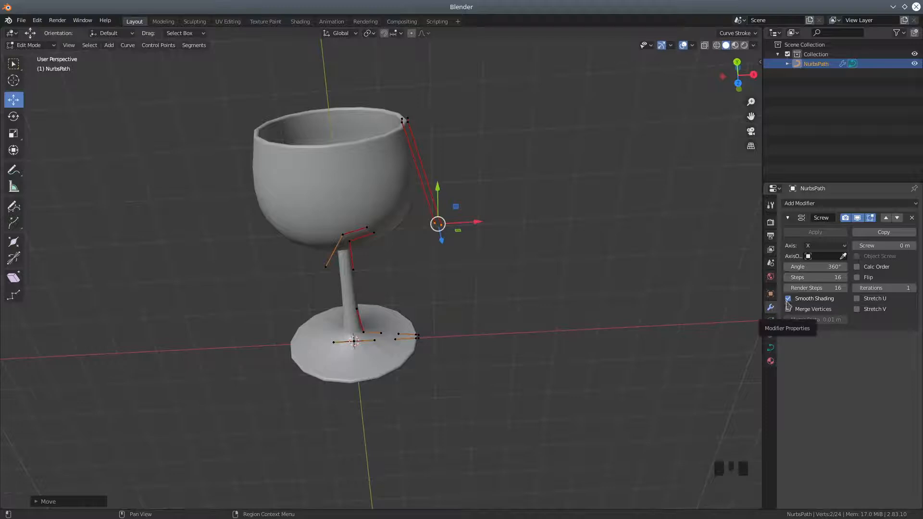
left_click(817, 277)
left_click_drag(816, 277, 831, 277)
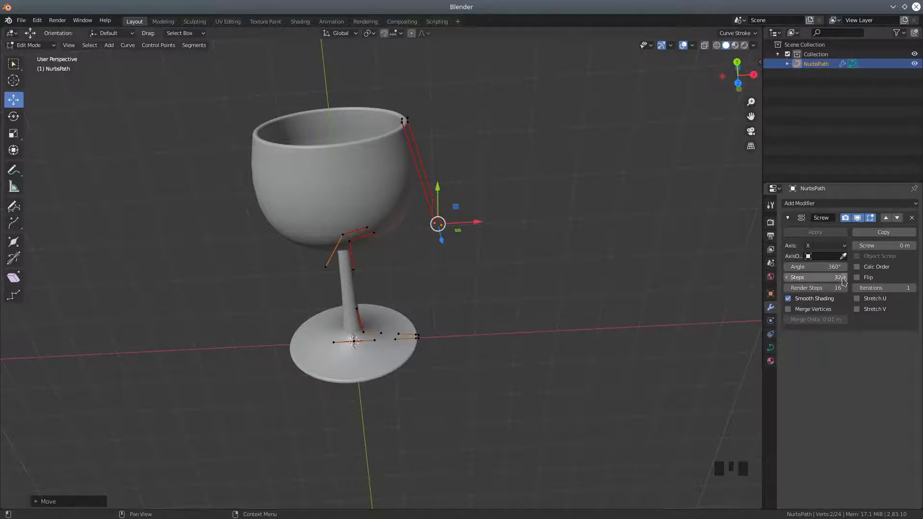
left_click(716, 45)
mouse_move(470, 158)
middle_mouse_down()
mouse_move(467, 122)
mouse_move(484, 146)
mouse_move(470, 172)
middle_mouse_up()
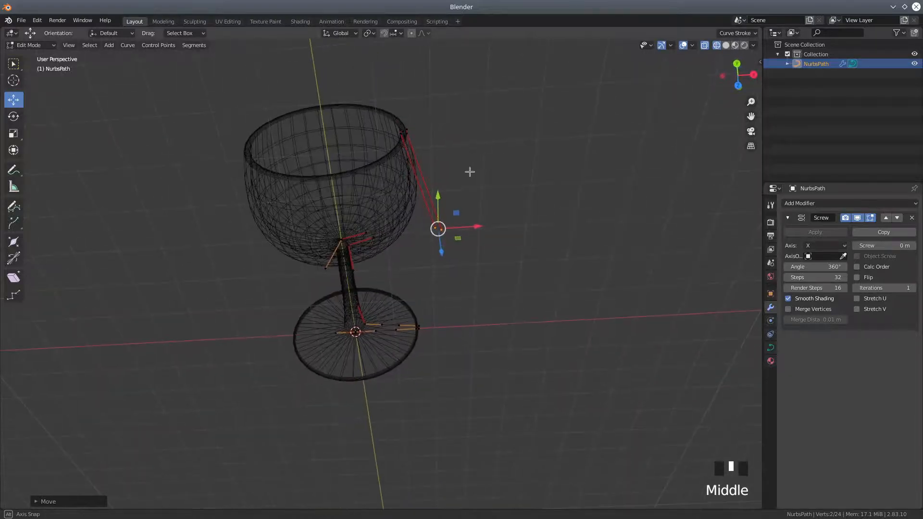
Inspect the goblet's shape from several angles in wireframe and solid shading.
scroll(471, 194, "up", 1)
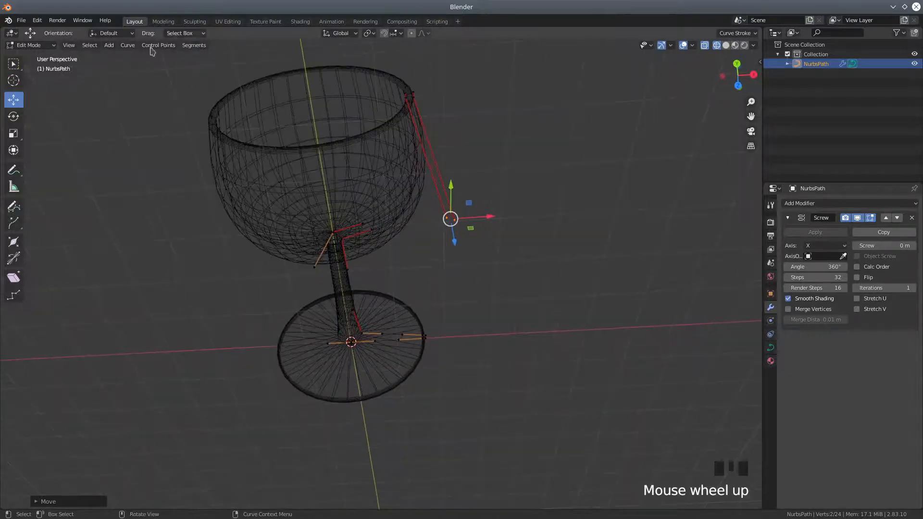
left_click(29, 45)
middle_click_drag(216, 96, 230, 144)
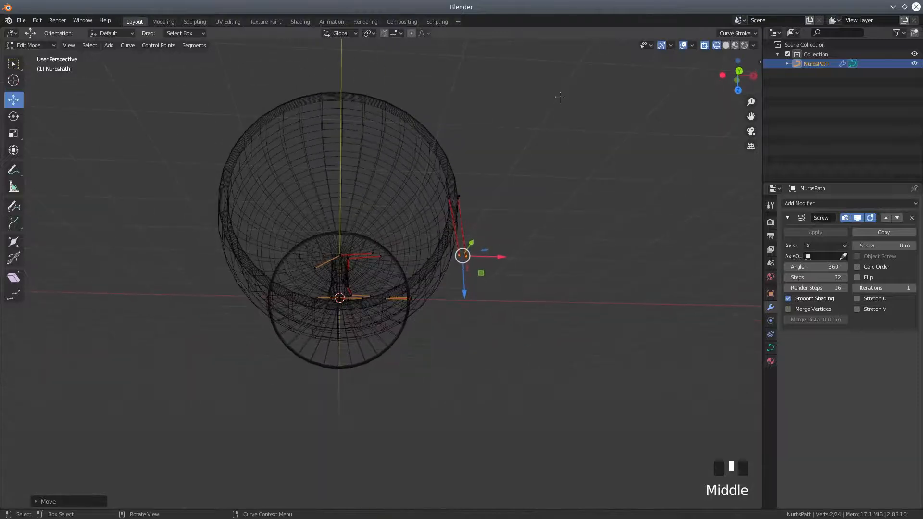
left_click(726, 44)
scroll(473, 201, "up", 2)
middle_click_drag(474, 201, 416, 172)
scroll(399, 195, "down", 4)
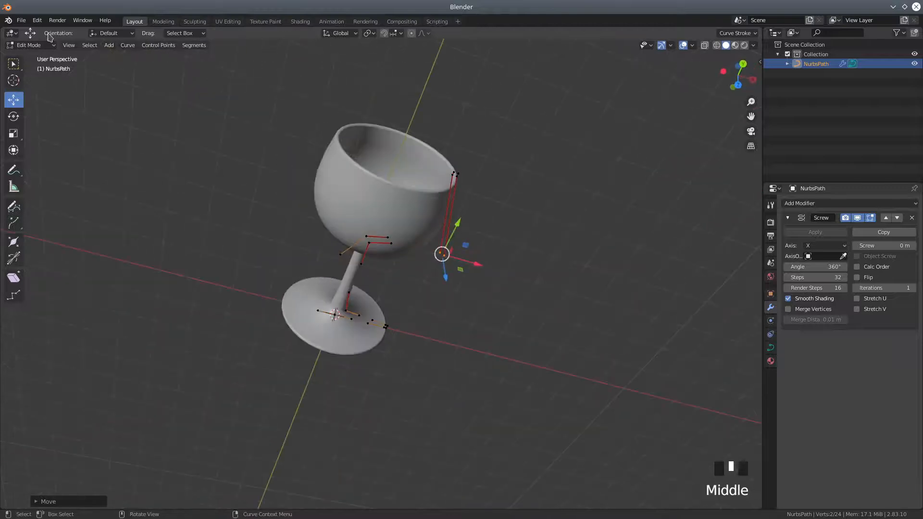
Return to Object Mode and convert the goblet curve with its Screw modifier to a mesh.
left_click(30, 45)
left_click(25, 57)
scroll(509, 216, "down", 3)
middle_click_drag(508, 216, 521, 255)
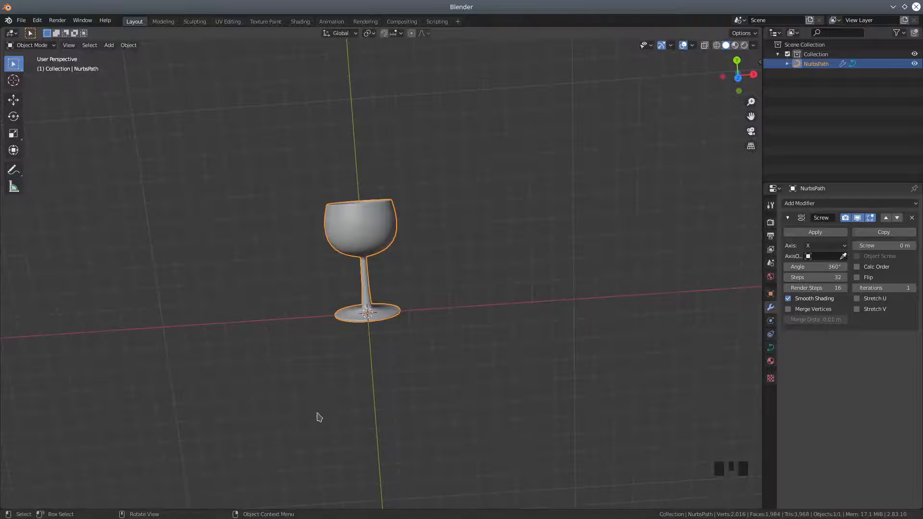
left_click(128, 45)
mouse_move(143, 300)
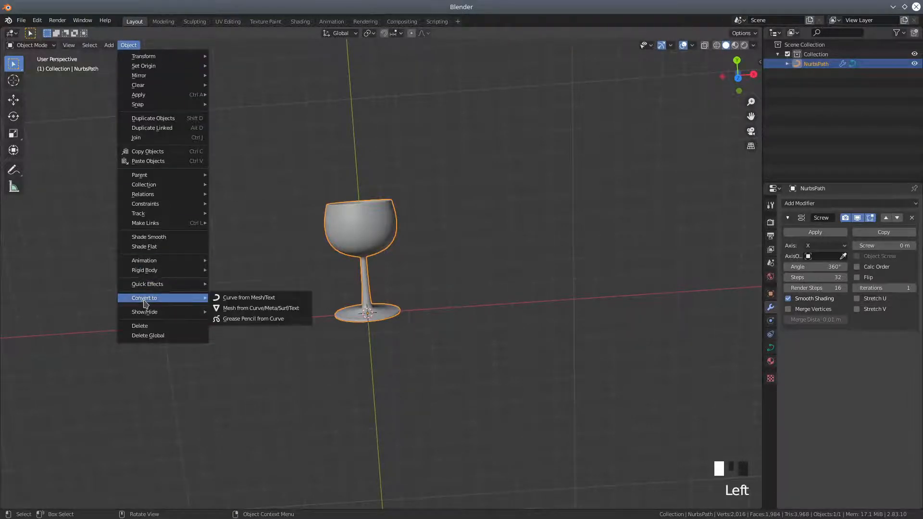
left_click(245, 308)
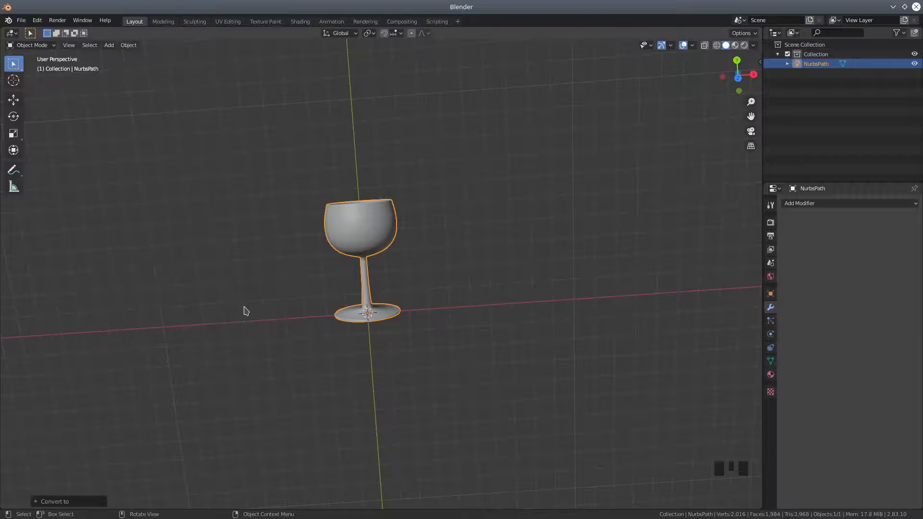
In Edit Mode with wireframe shading, select the whole mesh and rotate it 90° in the right view so the goblet stands upright.
left_click(38, 46)
left_click(29, 66)
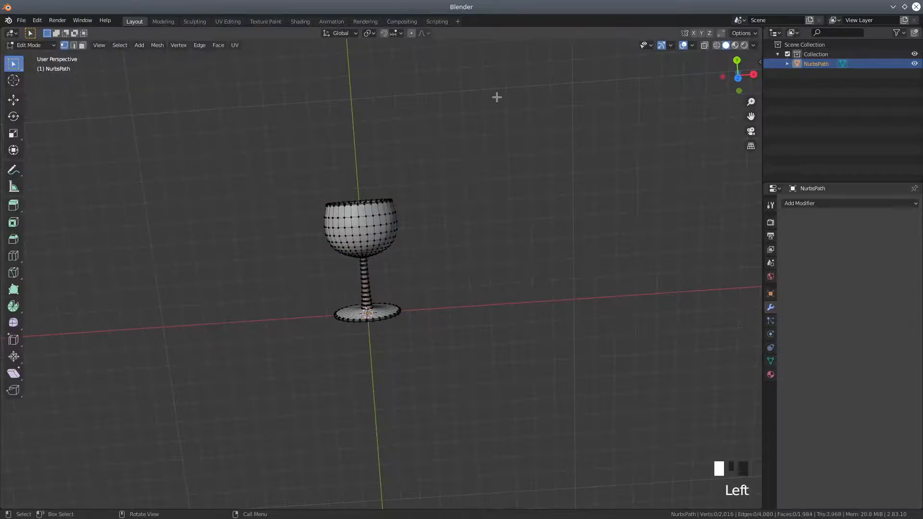
left_click(717, 45)
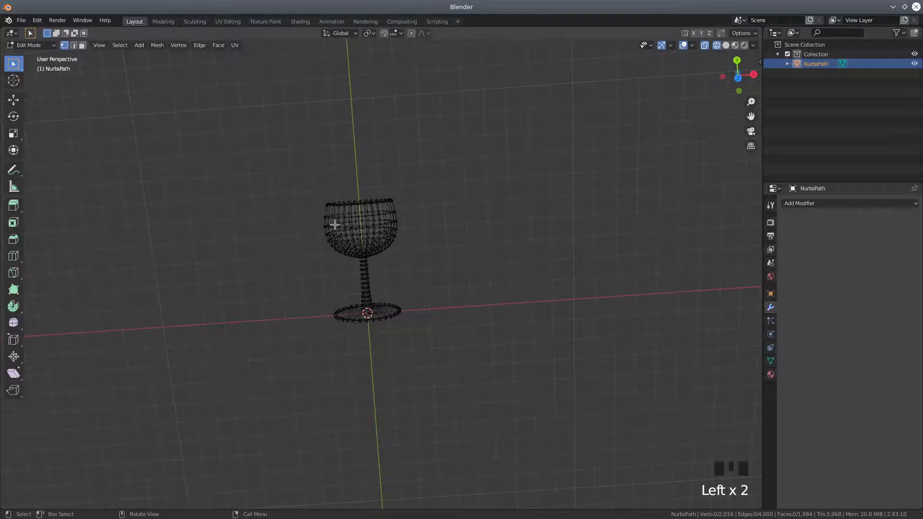
key("a")
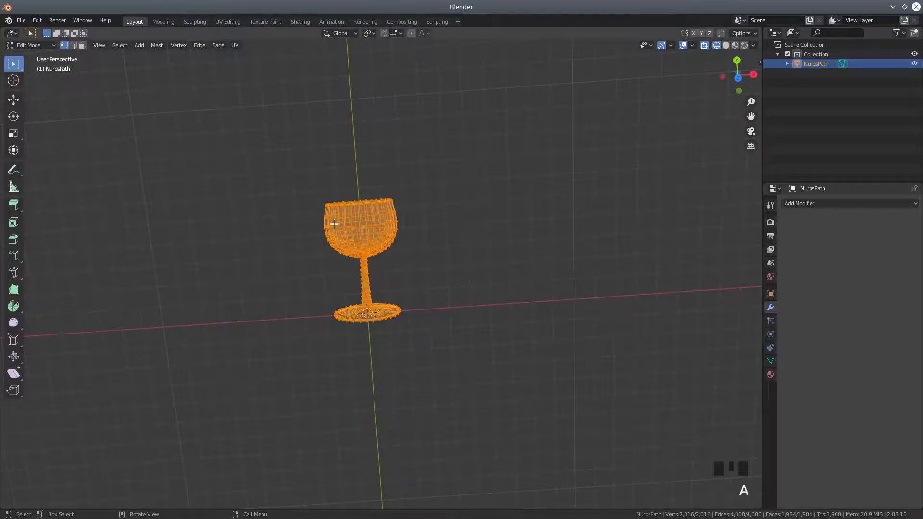
key("KP_3")
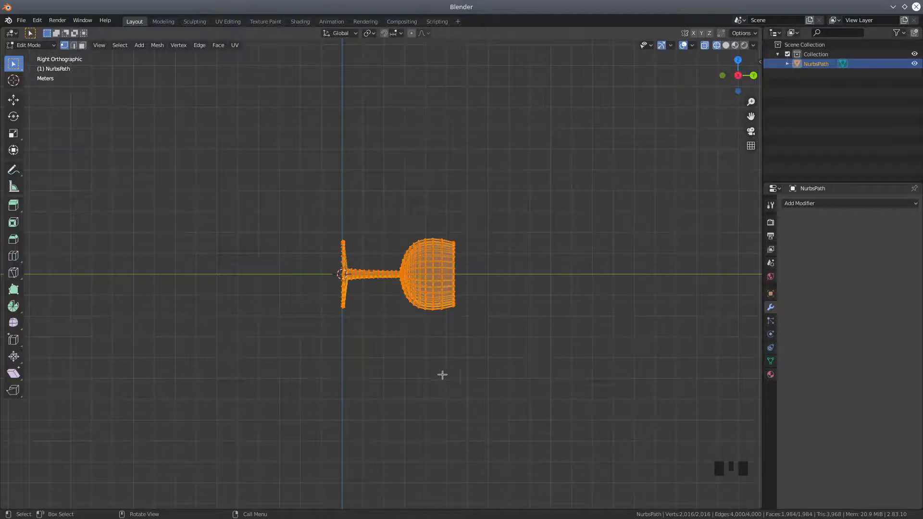
key("r")
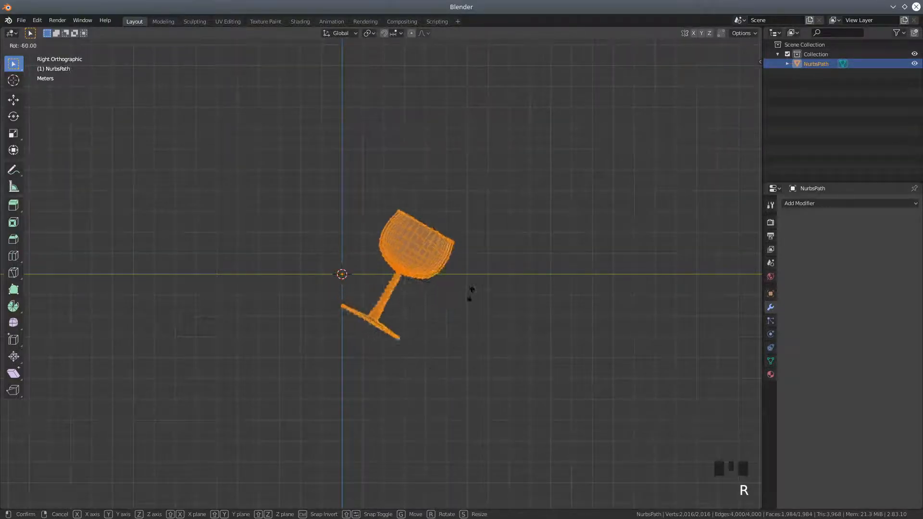
left_click(470, 250)
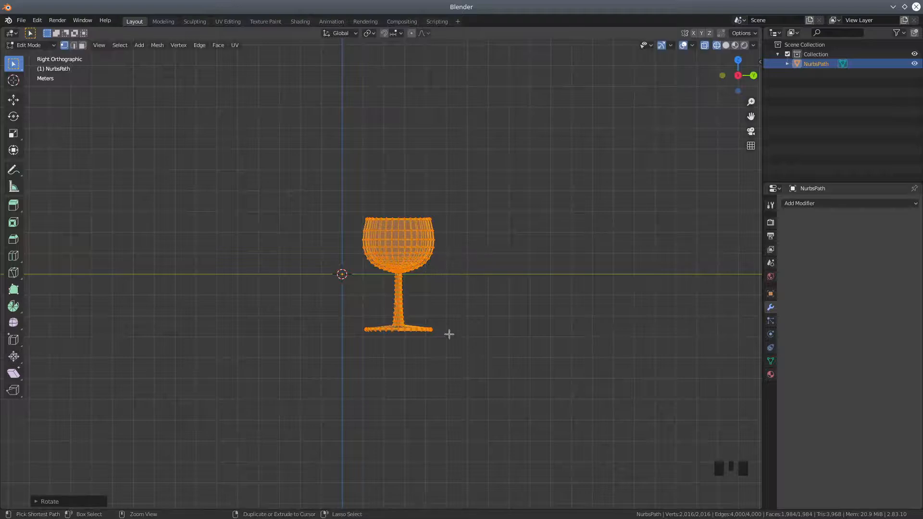
Move the whole goblet mesh about -2.7 m in Y and 2.7 m in Z so the base's underside is centred on the origin.
left_click(13, 99)
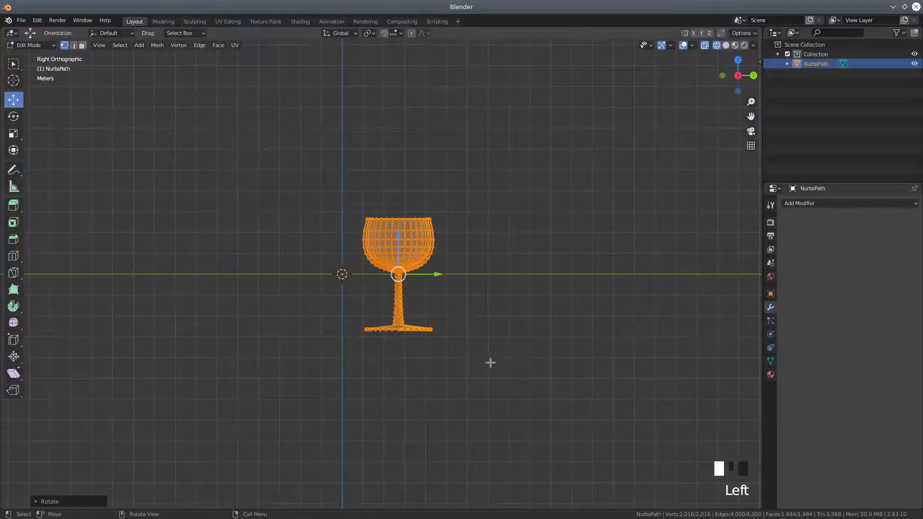
key("g")
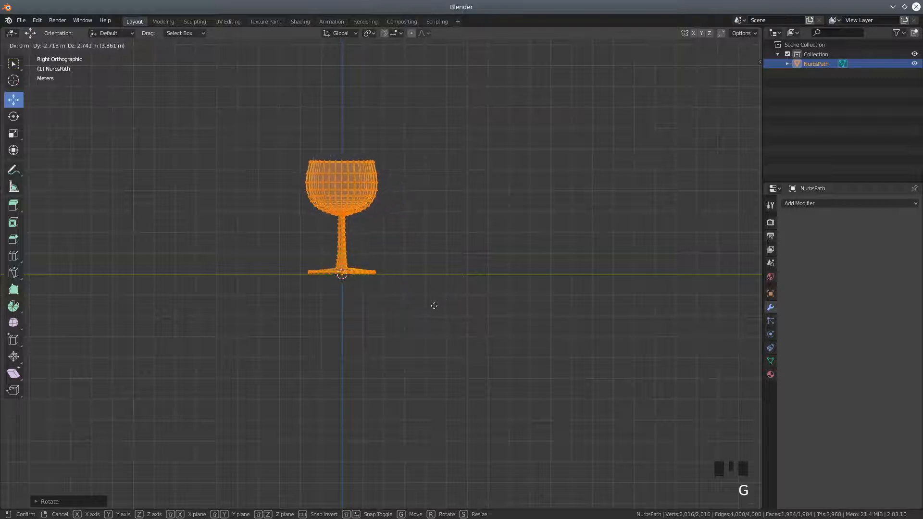
left_click(434, 305)
scroll(352, 367, "up", 9)
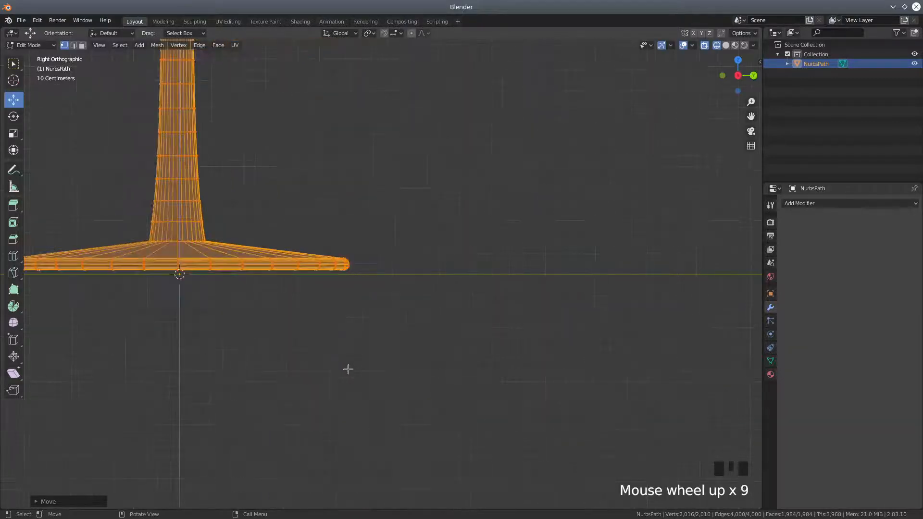
key("g")
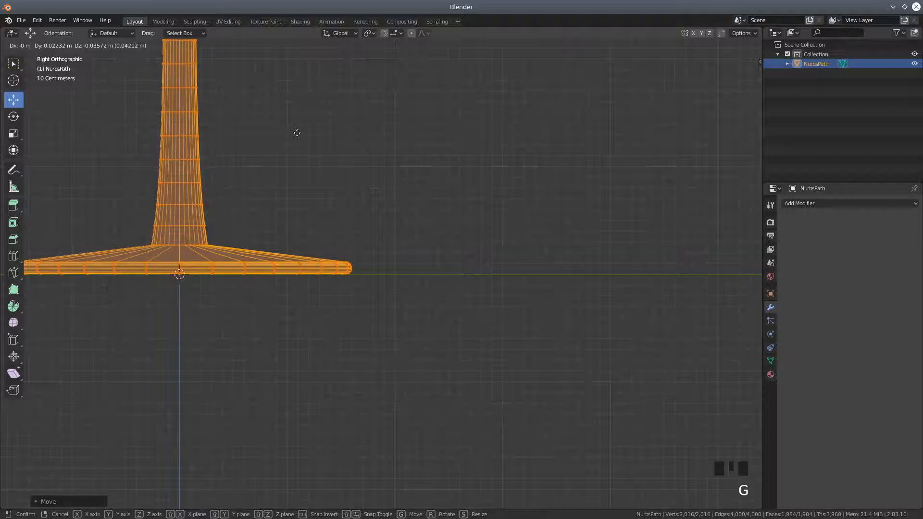
left_click(297, 132)
scroll(361, 215, "down", 3)
middle_click_drag(486, 346, 469, 395)
scroll(432, 356, "down", 7)
Back in Object Mode with solid shading, duplicate the goblet and move the copy along Y beside the original.
left_click(29, 44)
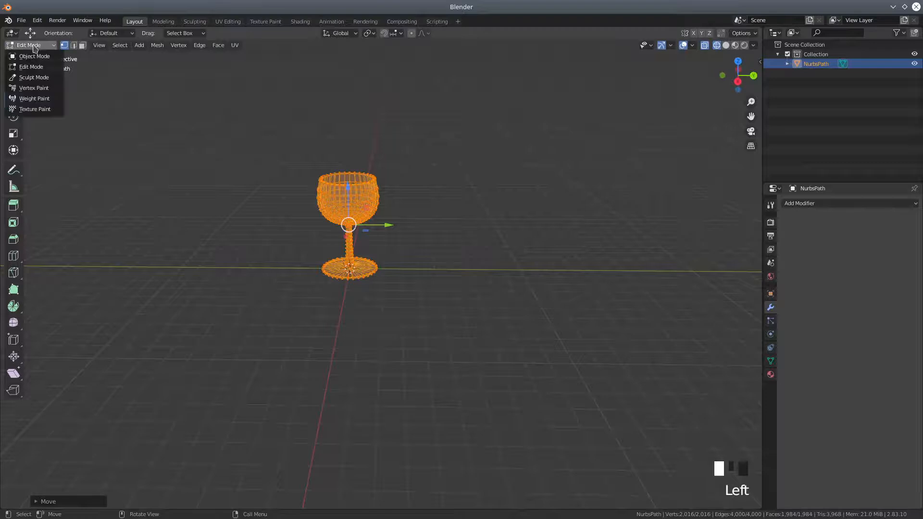
left_click(26, 56)
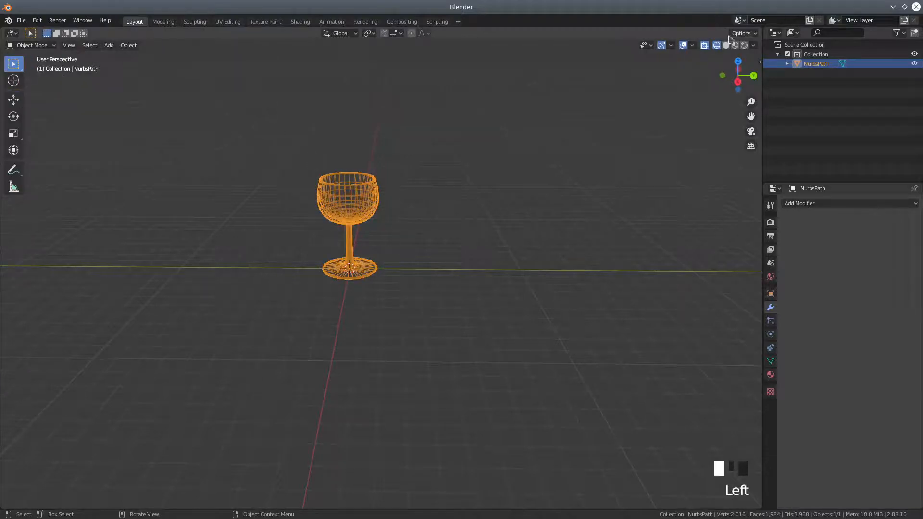
left_click(726, 45)
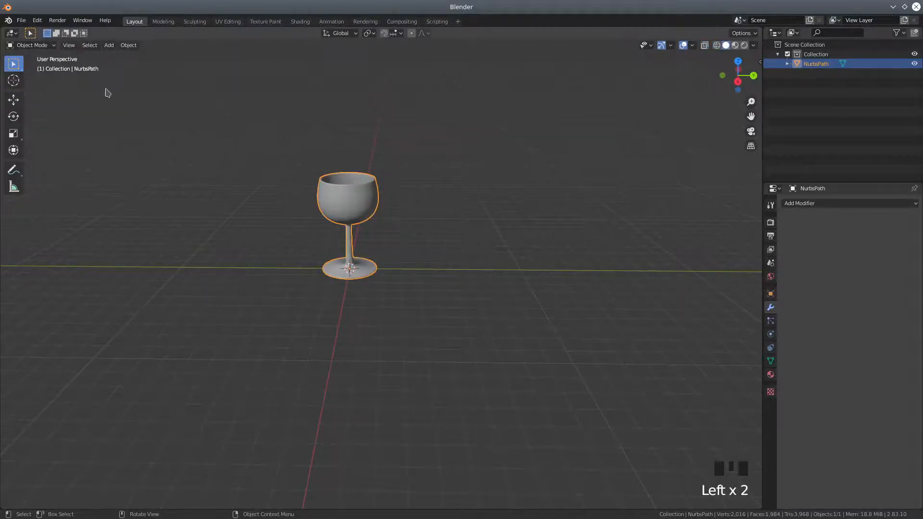
left_click(14, 99)
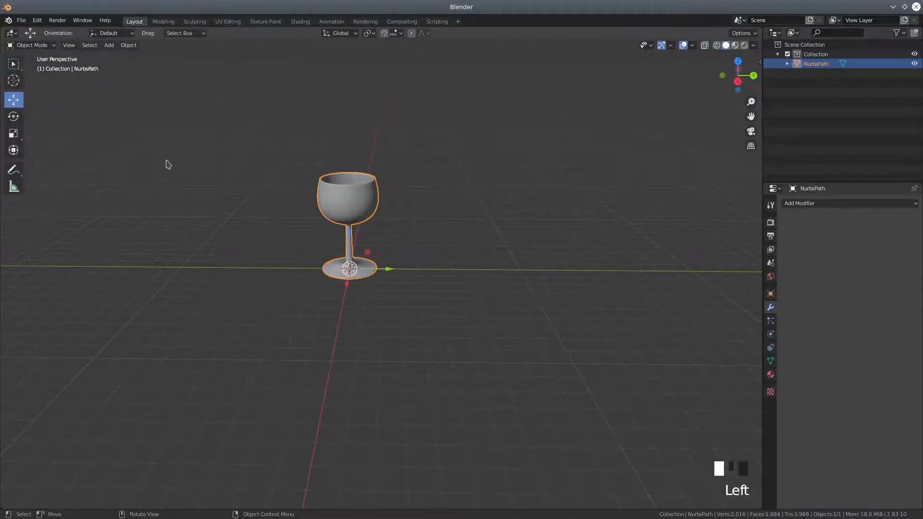
key("shift")
key("shift+d")
right_click(487, 269)
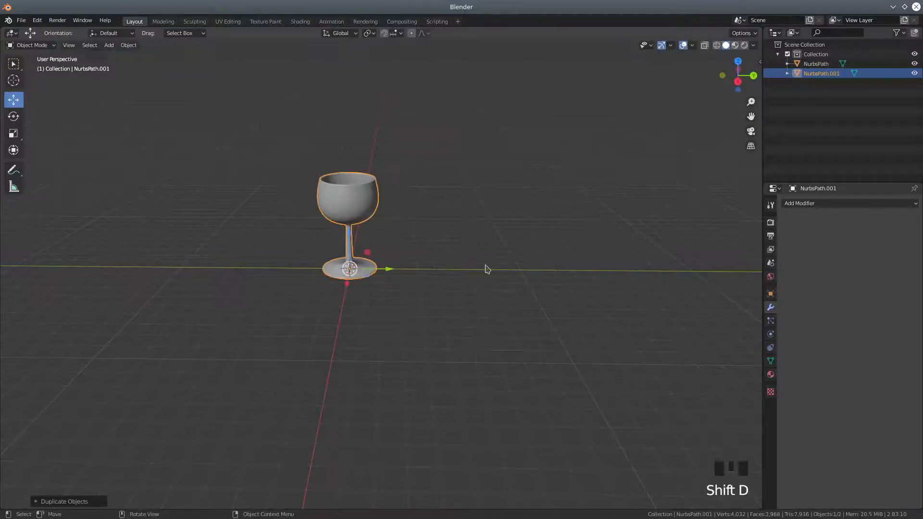
left_click_drag(387, 268, 473, 272)
In Edit Mode, separate the duplicate goblet's fully selected mesh into its own object and return to Object Mode.
left_click(31, 44)
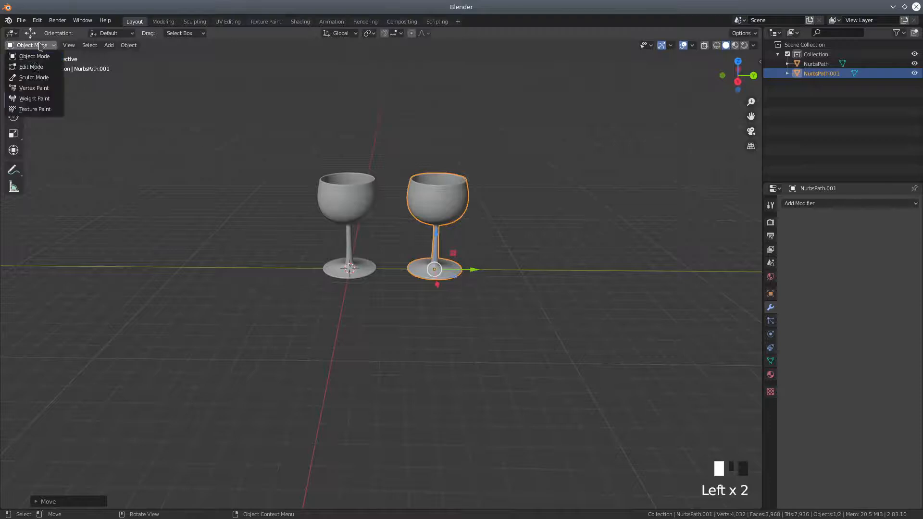
left_click(44, 67)
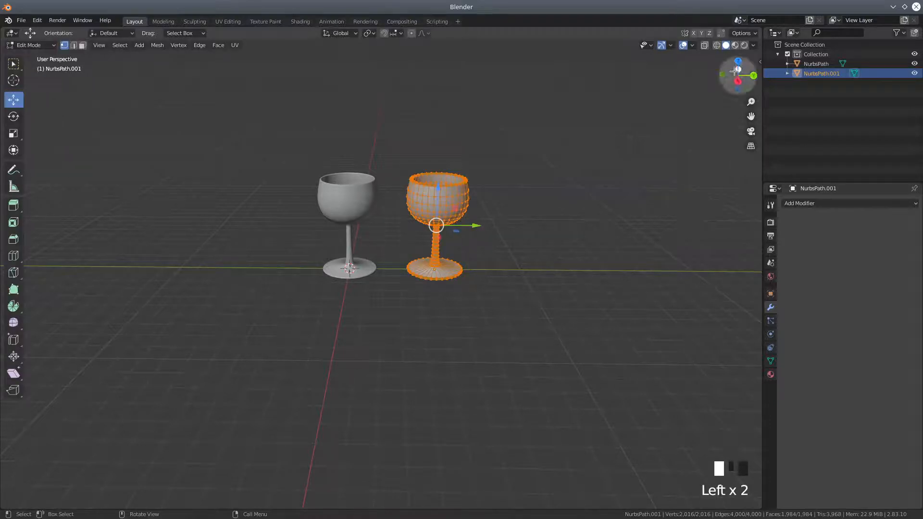
left_click(715, 47)
left_click(120, 45)
left_click(157, 45)
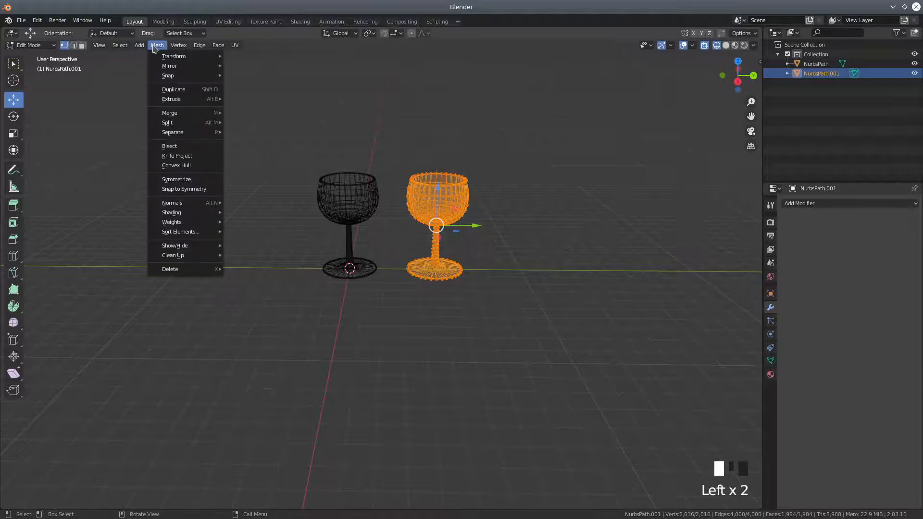
mouse_move(173, 131)
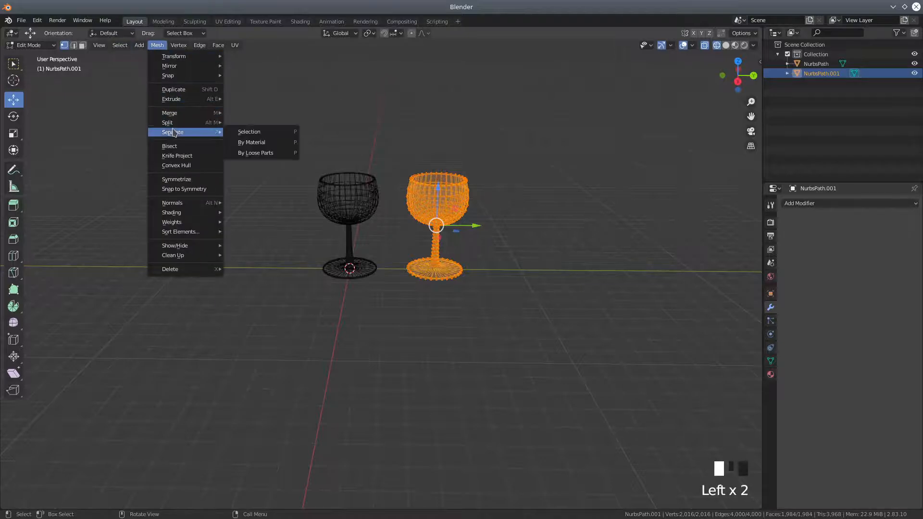
left_click(254, 133)
left_click_drag(15, 45, 22, 50)
Select the original goblet together with the separated copy and move both in the negative Y direction.
left_click(345, 204)
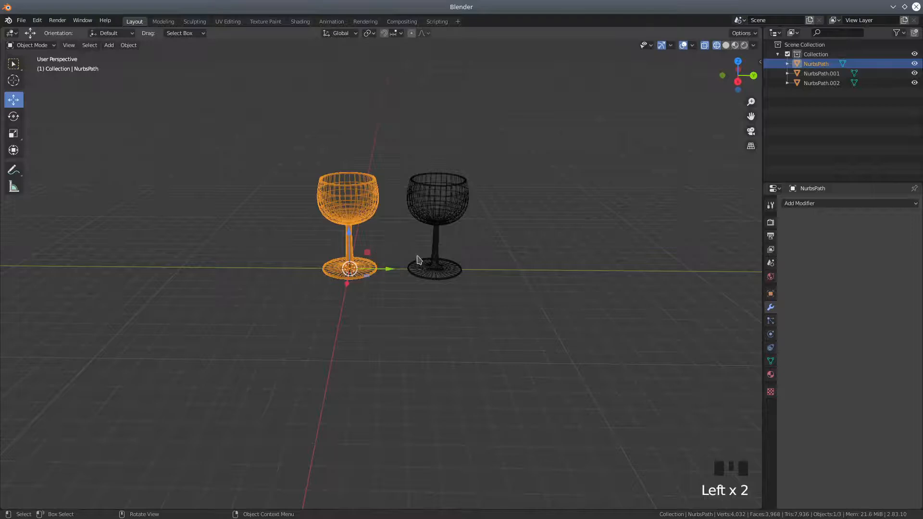
left_click(449, 267, "shift")
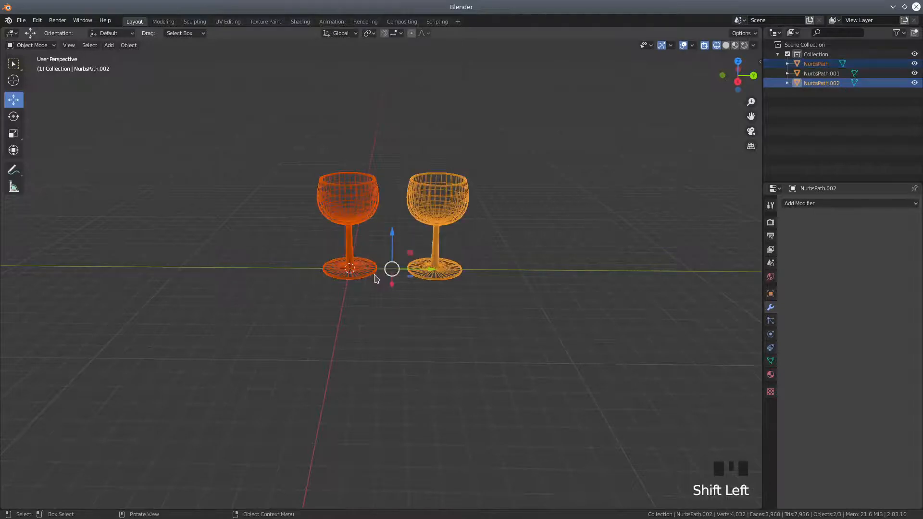
left_click_drag(431, 269, 387, 268)
Enter Edit Mode on both goblets and select a single vertex on the copy's bowl near the rim.
scroll(400, 302, "up", 5)
middle_click_drag(484, 165, 375, 377, "shift")
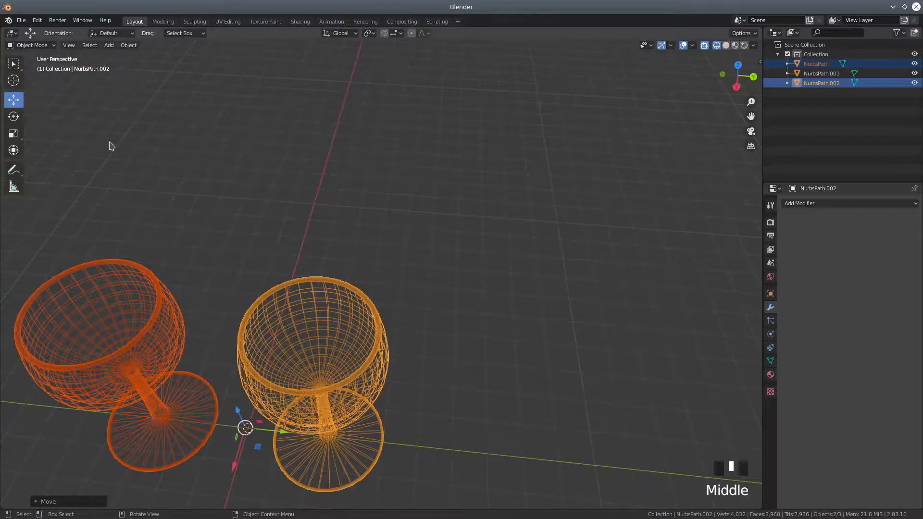
left_click(24, 45)
left_click(30, 67)
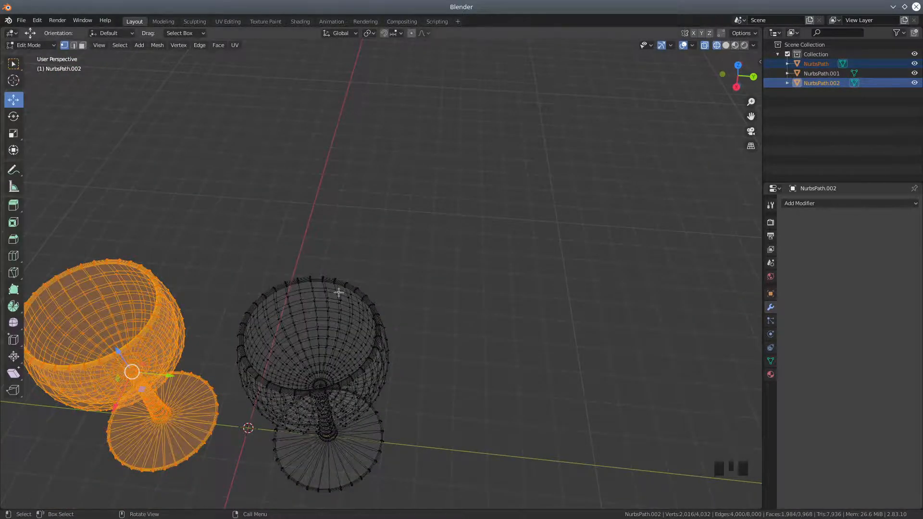
left_click(29, 45)
left_click(265, 317)
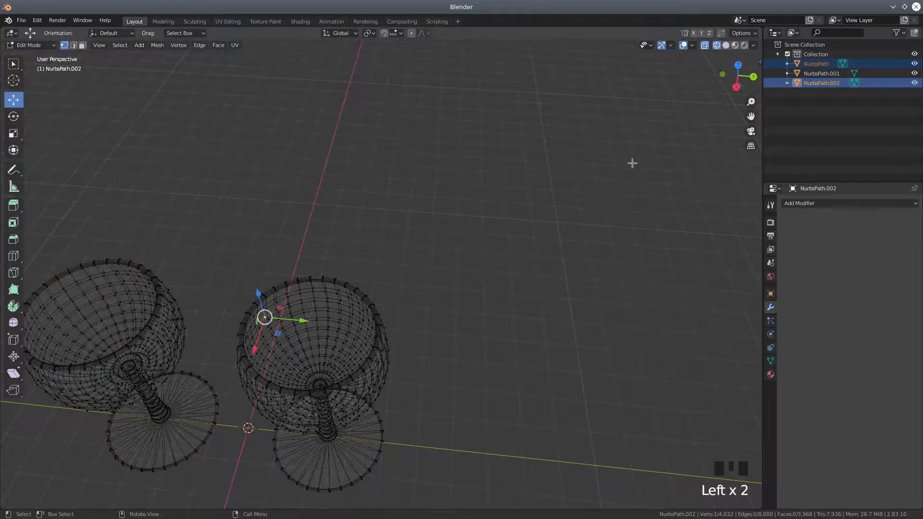
Leave Edit Mode, switch the viewport to solid shading, and reopen both goblets in Edit Mode.
left_click(29, 45)
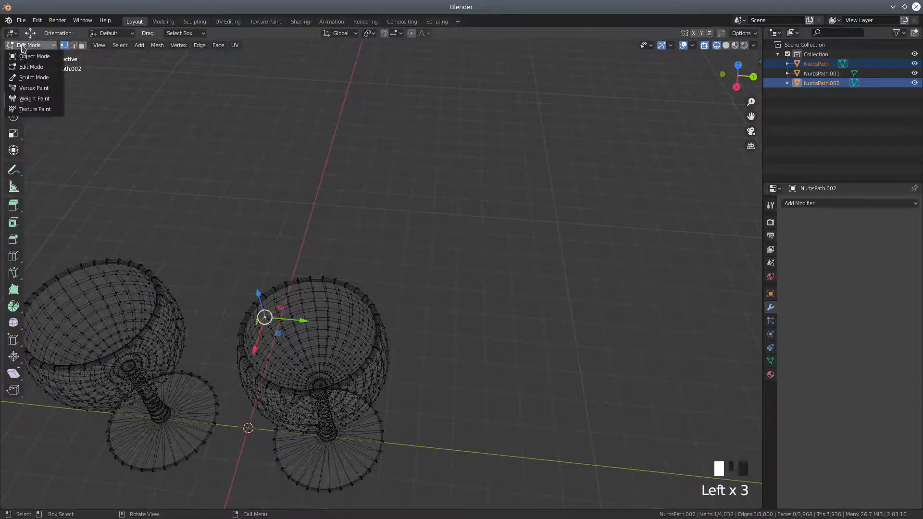
left_click(29, 57)
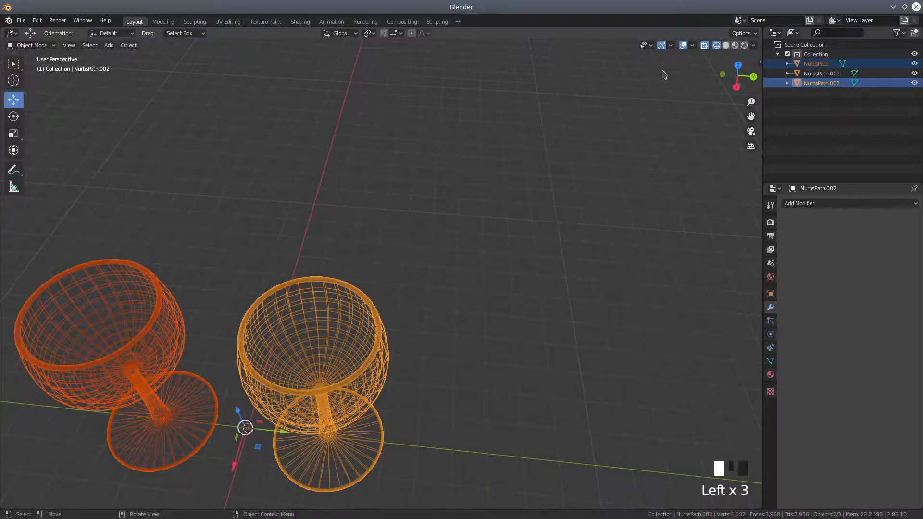
left_click(727, 45)
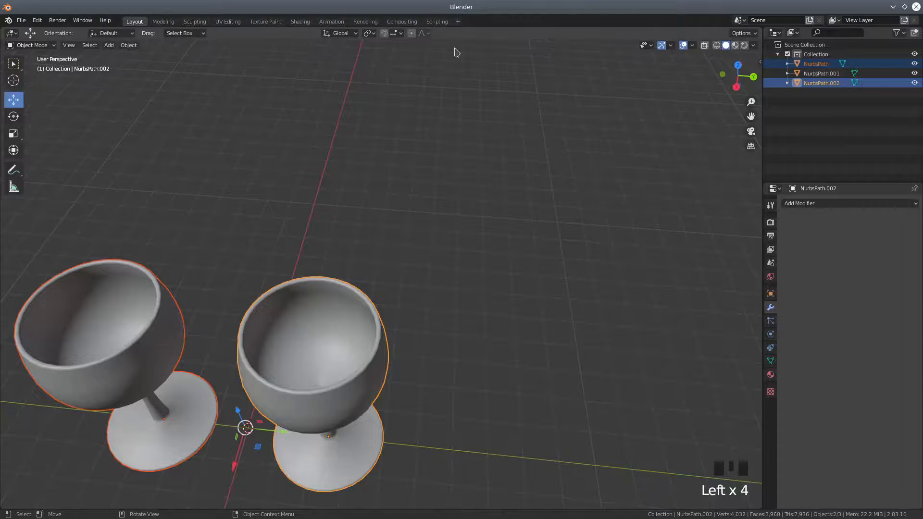
left_click(35, 46)
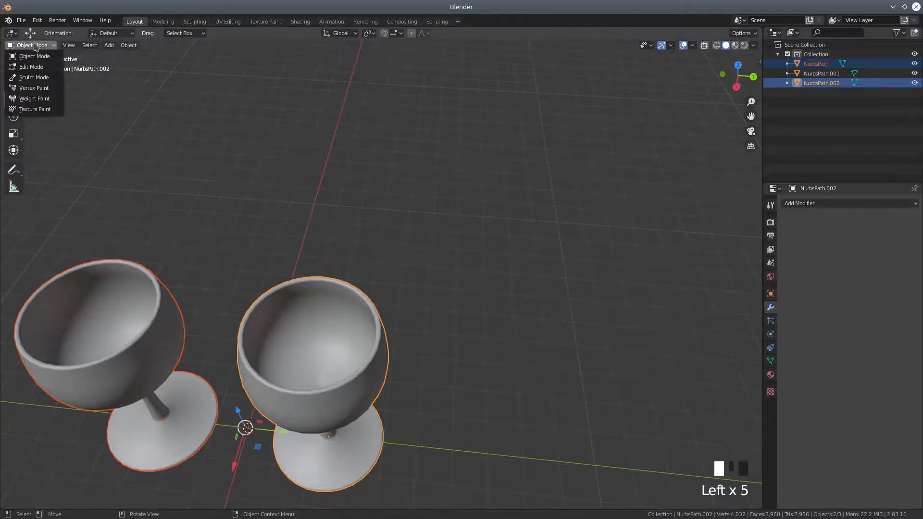
left_click(31, 68)
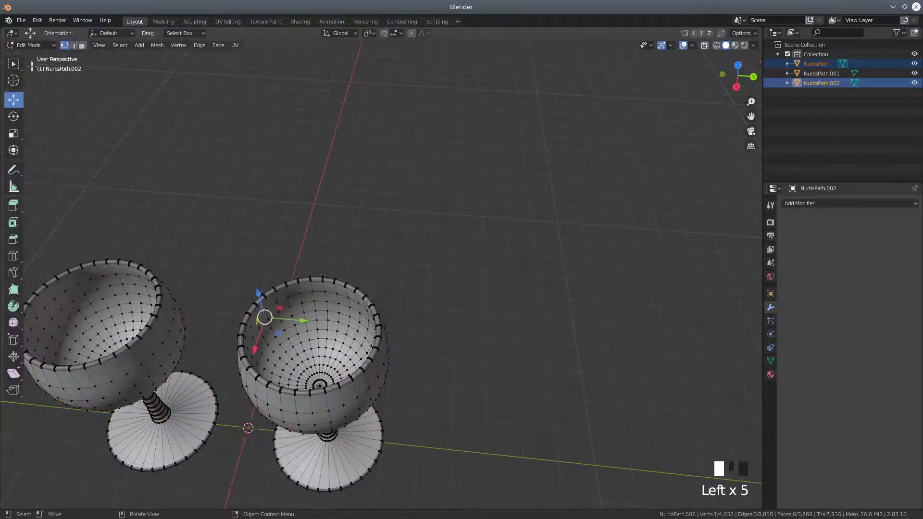
In edge select mode, add the upper horizontal edge loops of the right goblet's inner bowl wall to the selection.
left_click(73, 45)
scroll(283, 303, "up", 5)
middle_click_drag(271, 312, 305, 305)
scroll(286, 353, "up", 1)
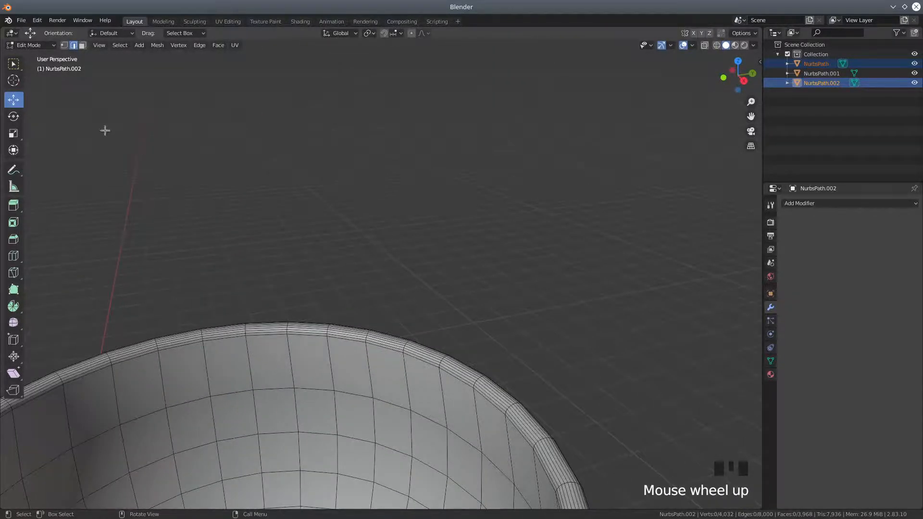
left_click(266, 336, "alt+shift")
left_click(272, 375, "alt+shift")
left_click(271, 389, "alt+shift")
left_click(276, 432, "alt+shift")
left_click(280, 462, "alt+shift")
Extend the selection with the remaining inner edge loops, going down to the smallest ring around the bowl's bottom centre.
scroll(288, 462, "down", 2)
middle_click_drag(294, 459, 349, 413)
left_click(331, 386, "alt+shift")
left_click(330, 402, "alt+shift")
left_click(332, 415, "alt+shift")
left_click(333, 434, "alt+shift")
left_click(334, 445, "alt+shift")
middle_click_drag(370, 440, 361, 300, "shift")
scroll(354, 307, "up", 4)
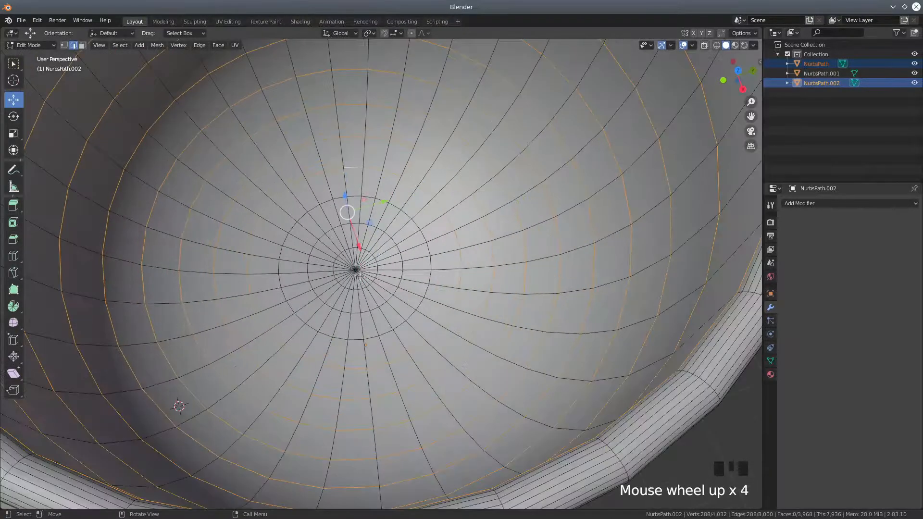
left_click(358, 221, "alt+shift")
left_click(358, 221, "alt+shift")
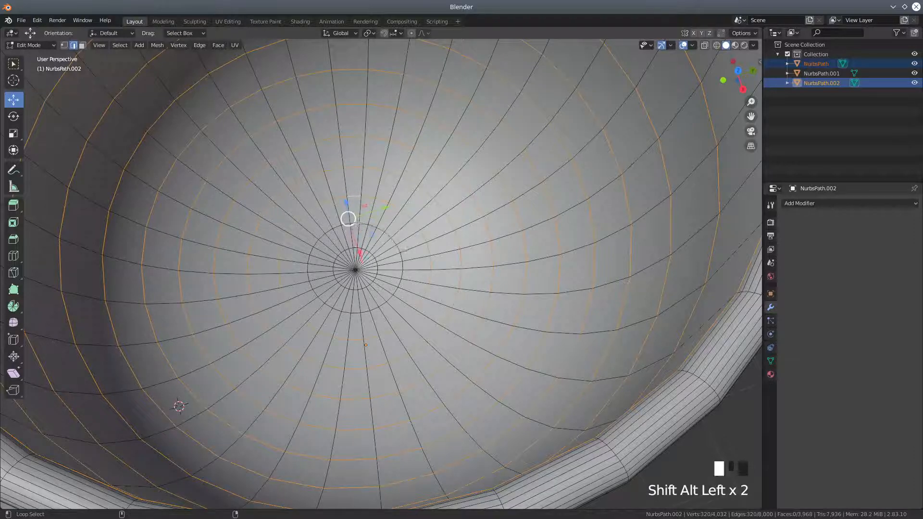
left_click(361, 249, "alt+shift")
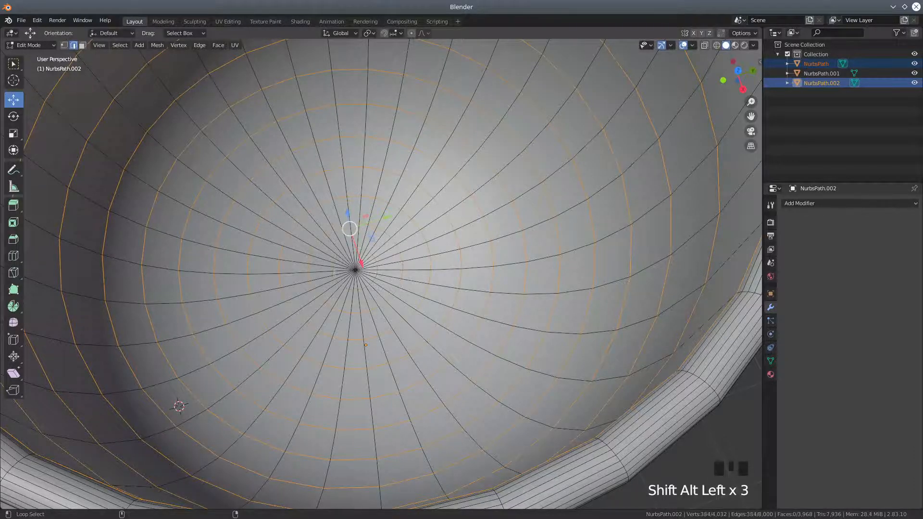
Switch to vertex selection and box-select the vertices at the bowl's bottom centre to add them to the selection.
left_click(64, 46)
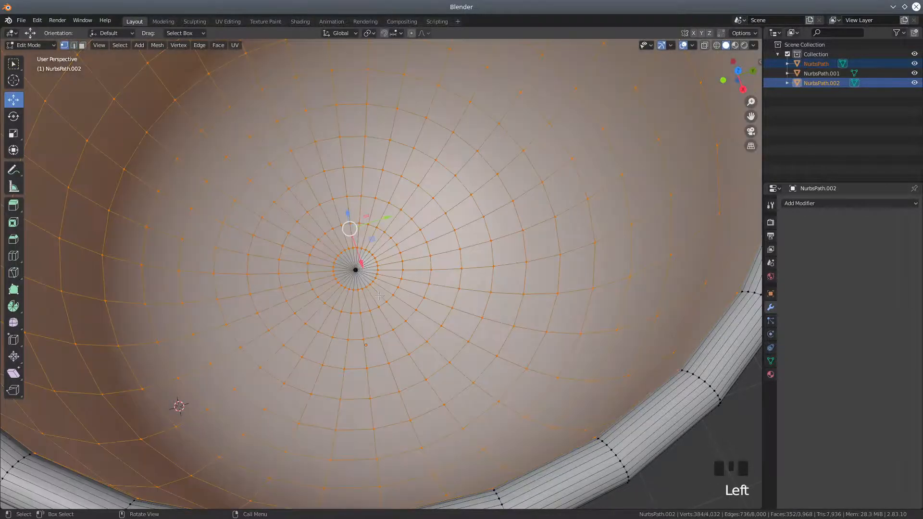
key("b")
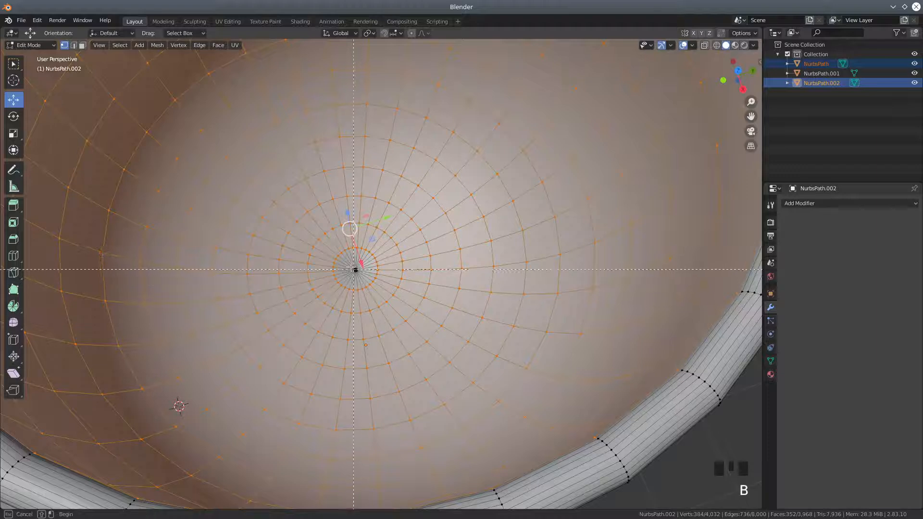
left_click_drag(362, 276, 362, 307)
scroll(362, 307, "up", 10)
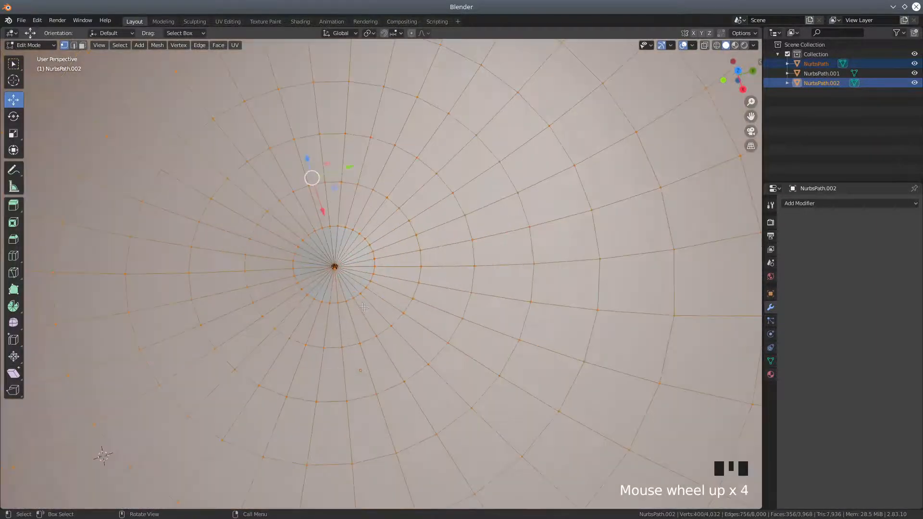
scroll(363, 307, "up", 4)
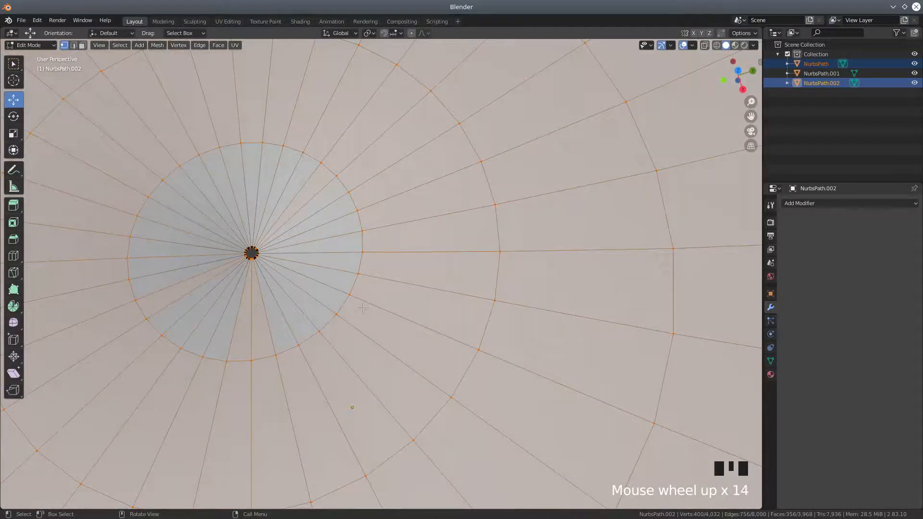
scroll(363, 308, "down", 17)
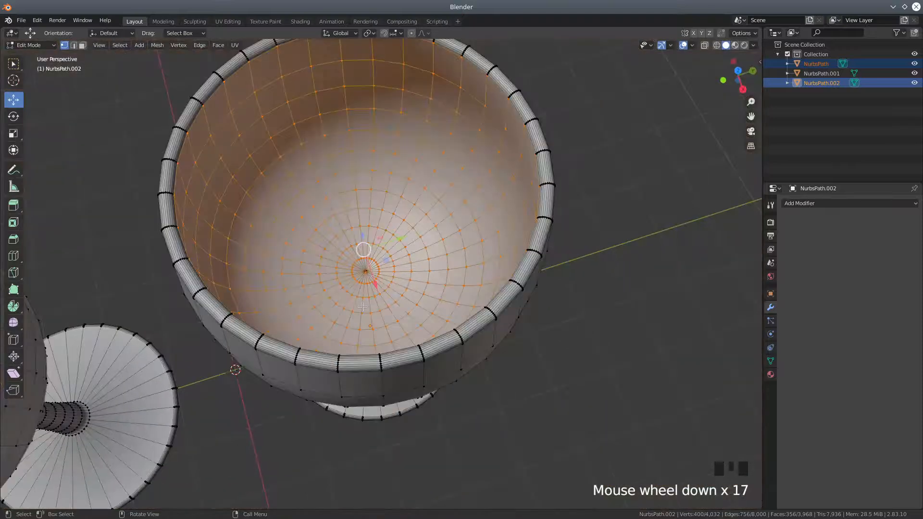
scroll(363, 308, "down", 2)
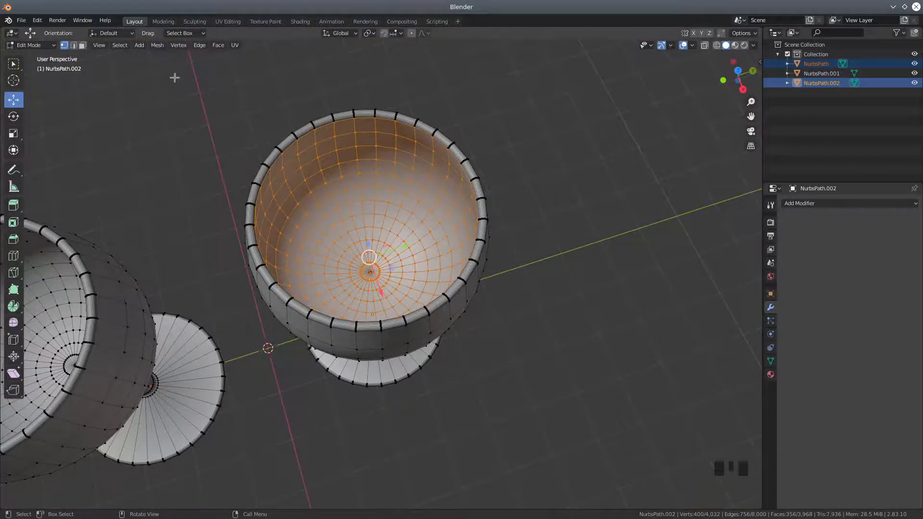
Try to separate the selected inner bowl surface into its own object, and undo the separation.
left_click(155, 48)
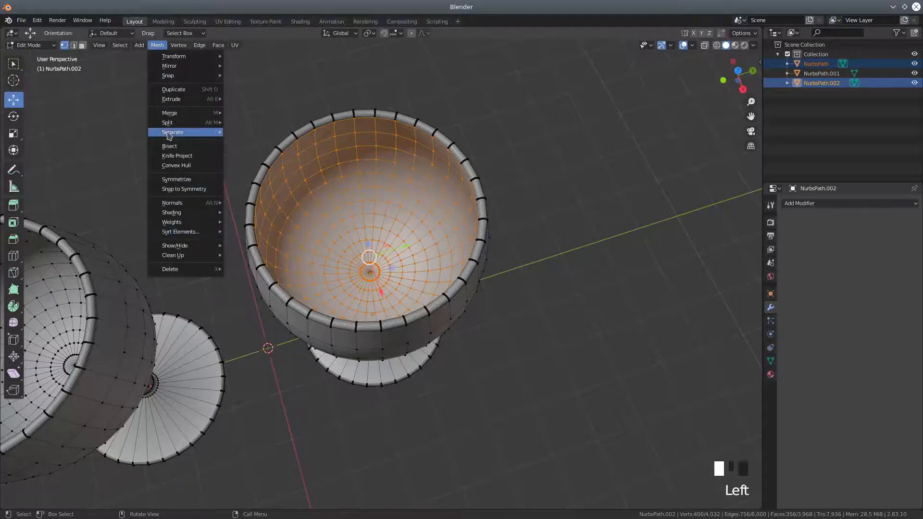
mouse_move(174, 132)
left_click(252, 135)
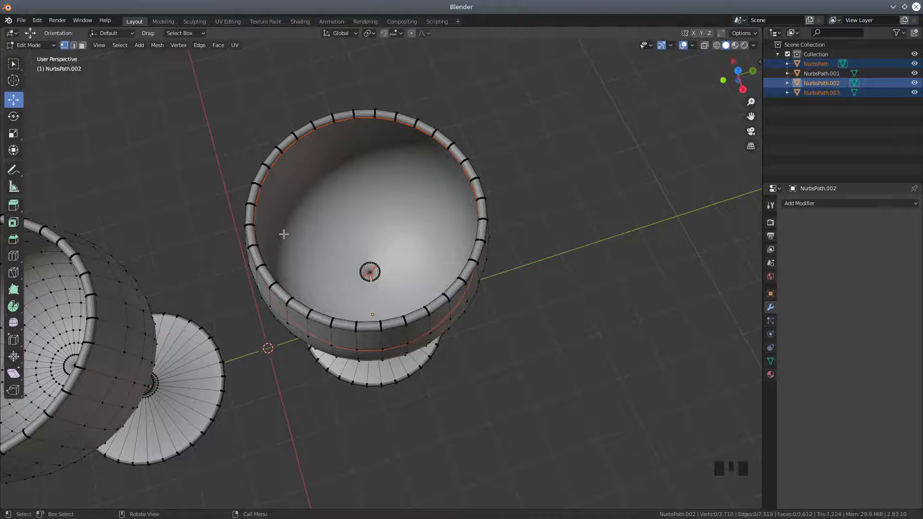
key("ctrl+z")
Show the goblets in wireframe and box-select all the vertices at the bowl's bottom centre to complete the inner-surface selection.
scroll(284, 245, "up", 7)
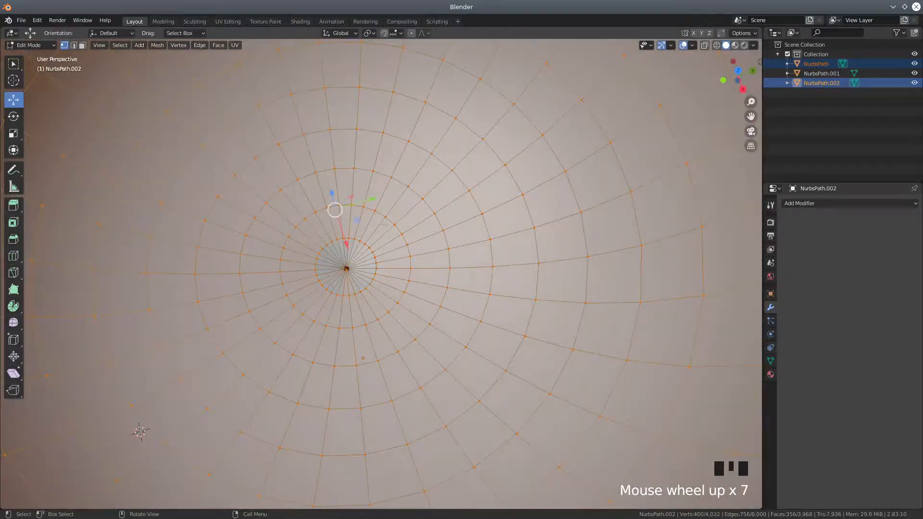
left_click(705, 44)
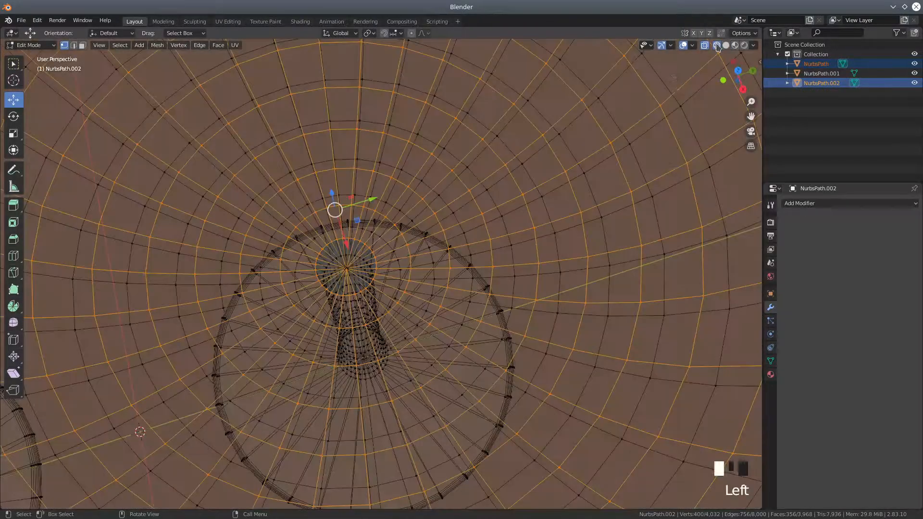
middle_click_drag(392, 228, 381, 206)
scroll(373, 301, "up", 7)
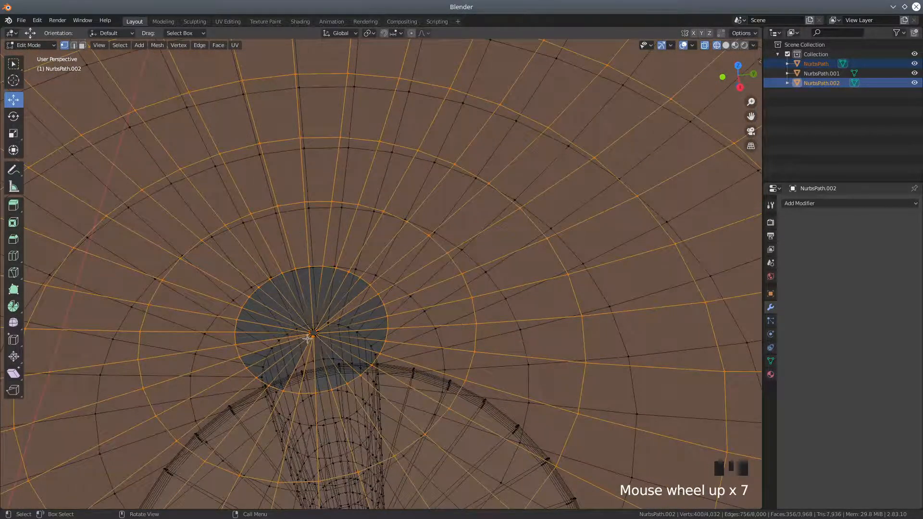
key("b")
left_click_drag(307, 324, 328, 344)
scroll(344, 342, "down", 11)
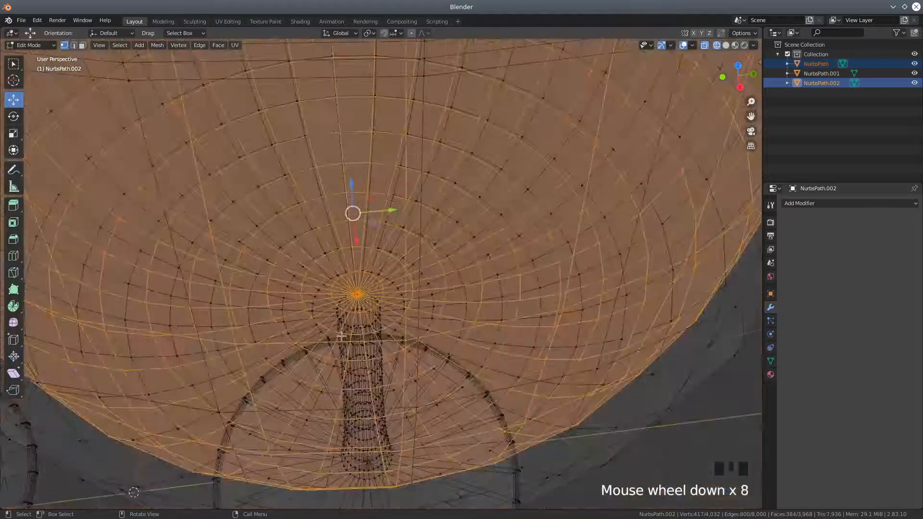
Separate the selected inner bowl surface into its own object.
left_click(157, 44)
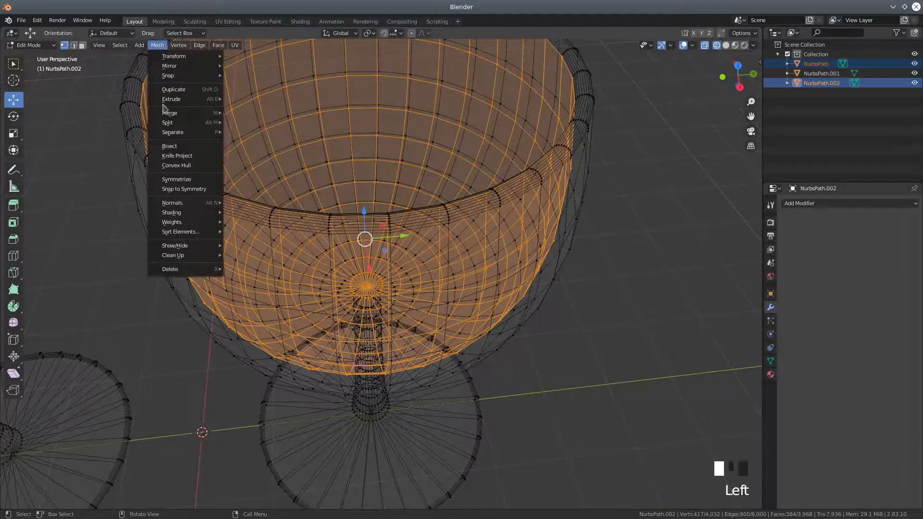
mouse_move(212, 133)
left_click(251, 133)
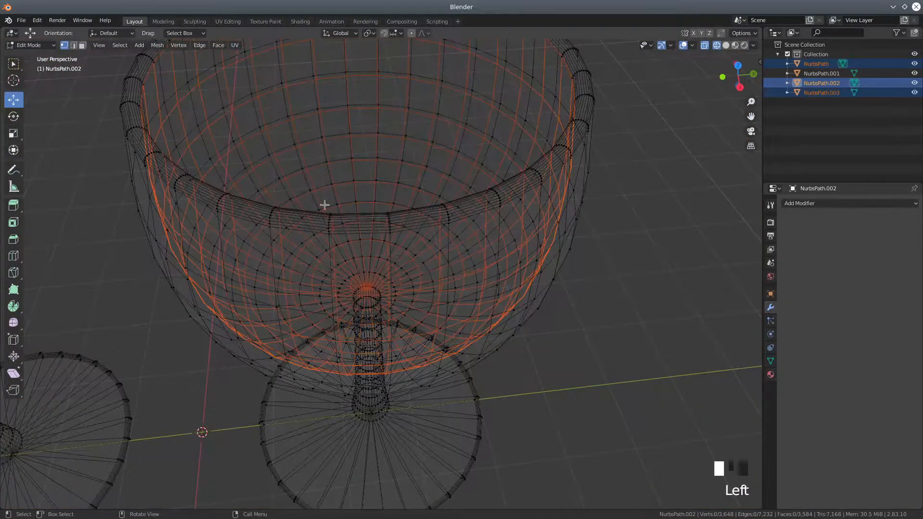
Return to Object Mode and select only the separated inner bowl surface.
middle_click_drag(232, 97, 349, 286)
scroll(334, 288, "up", 5)
scroll(325, 275, "up", 7)
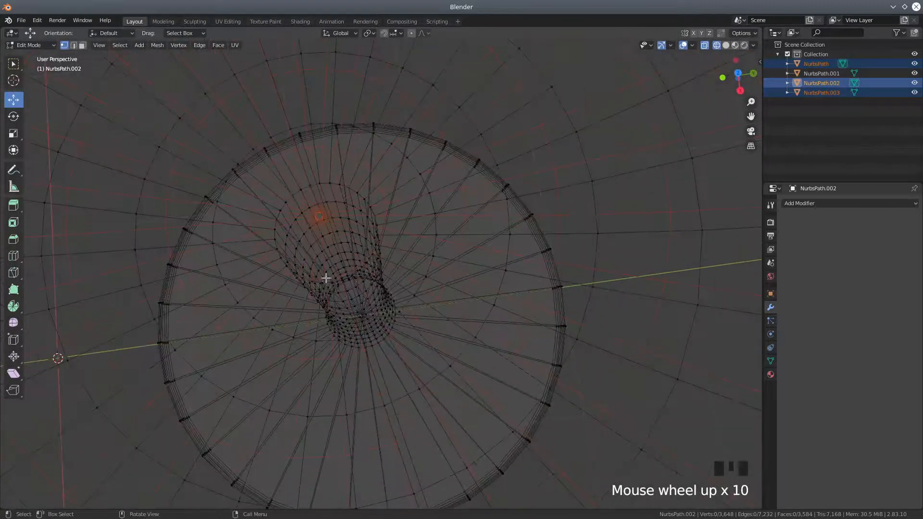
left_click(29, 46)
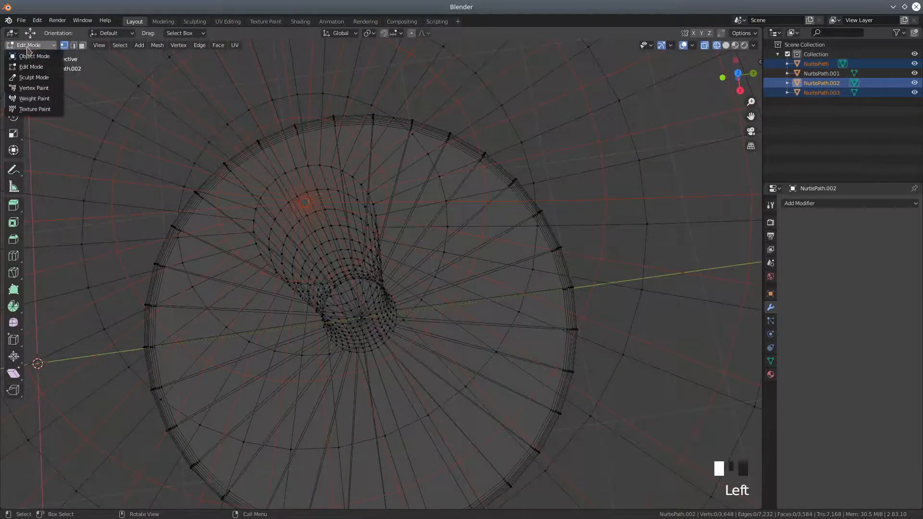
left_click(28, 59)
left_click(314, 208)
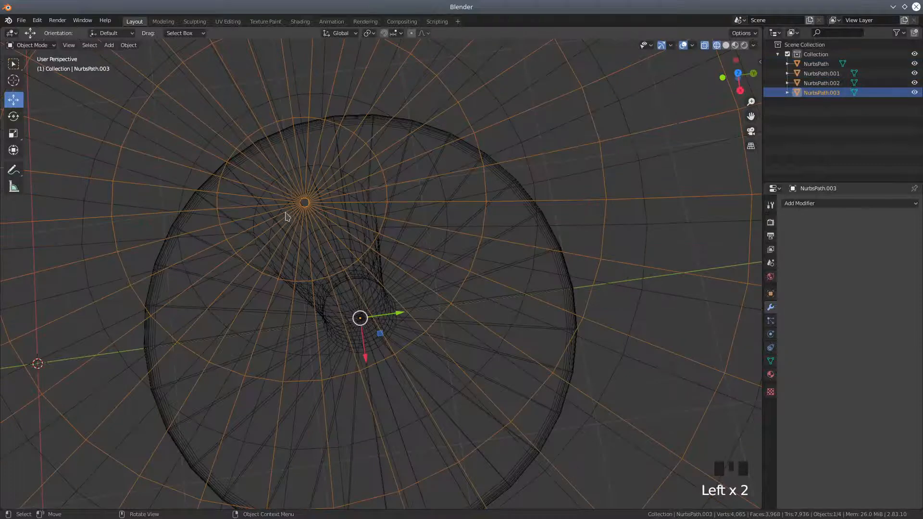
Inspect the bowl centre in solid shading, set the transform pivot point to Median Point, and return to wireframe.
left_click(726, 45)
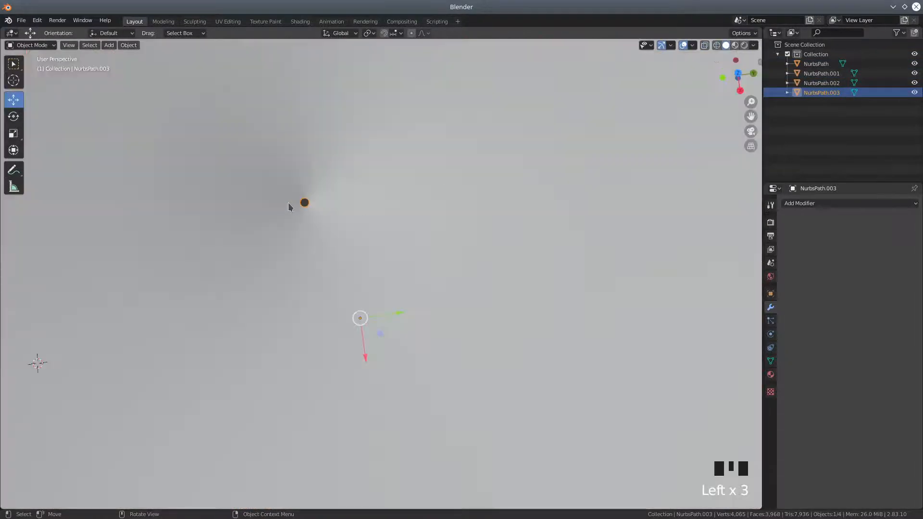
left_click(369, 34)
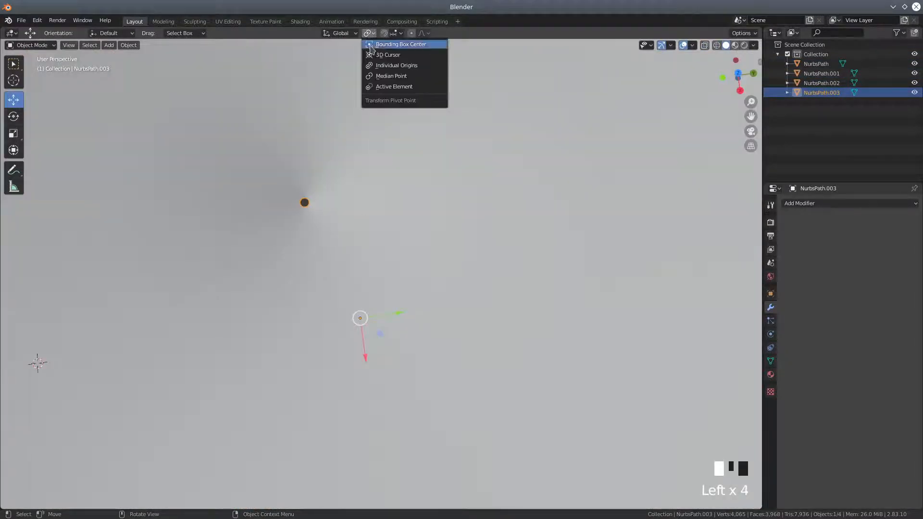
left_click(380, 76)
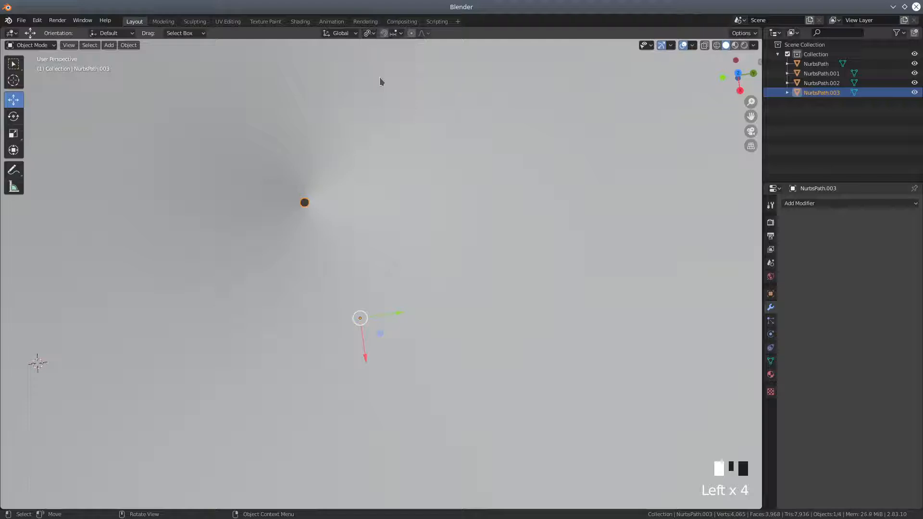
scroll(253, 123, "down", 3)
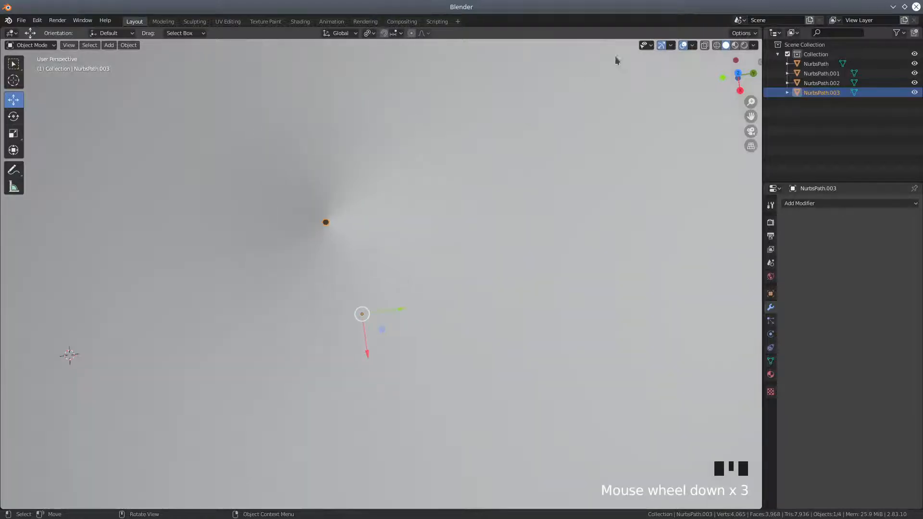
left_click(716, 45)
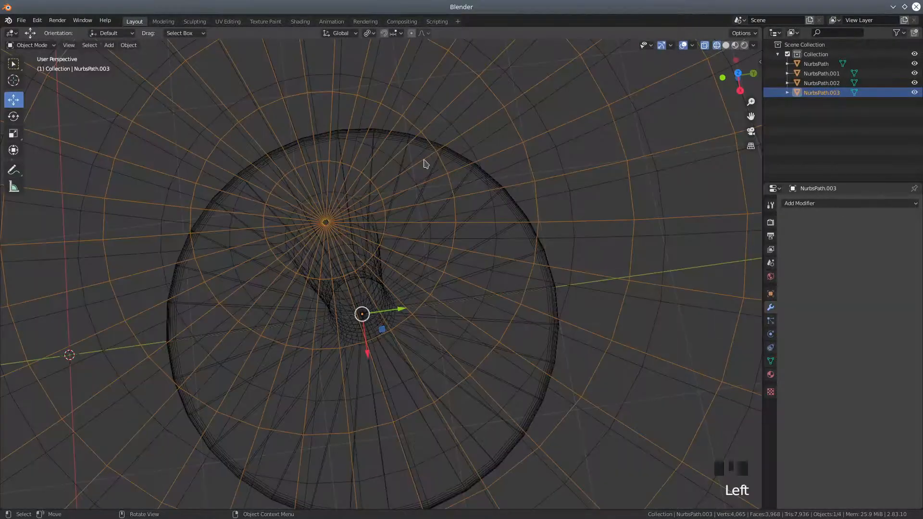
scroll(425, 164, "down", 3)
scroll(425, 163, "up", 3)
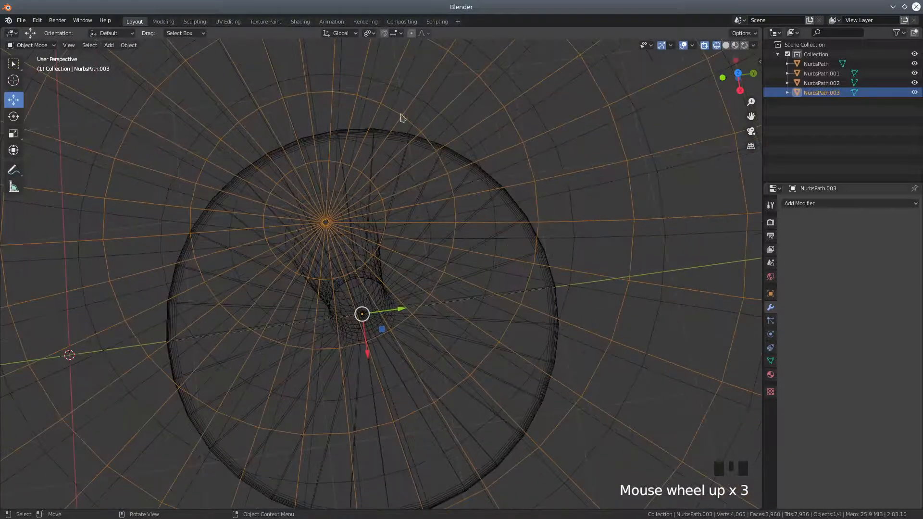
Try the Active Element pivot point, and set the pivot back to Median Point.
left_click(372, 35)
left_click(384, 87)
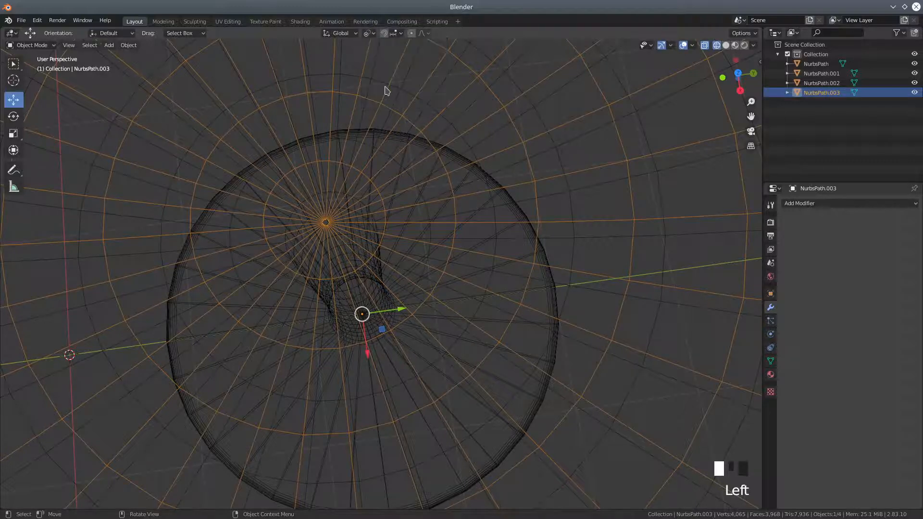
left_click(370, 33)
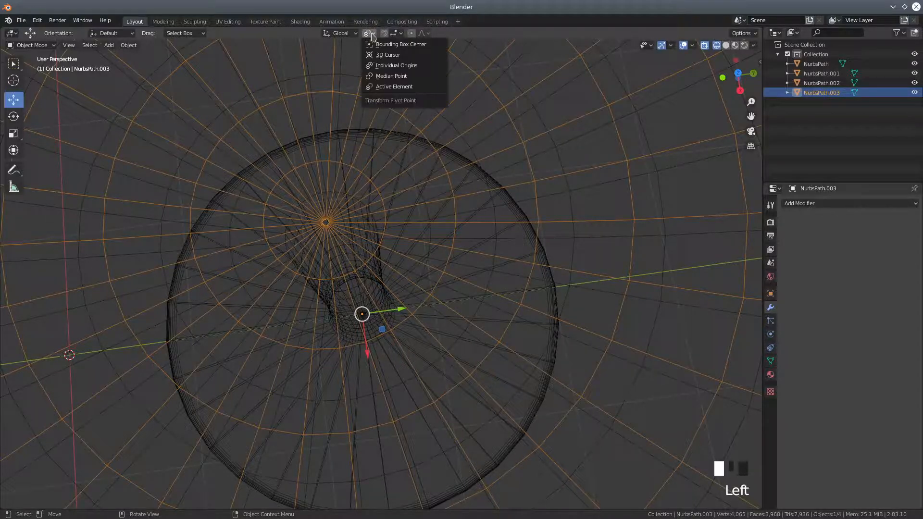
left_click(379, 77)
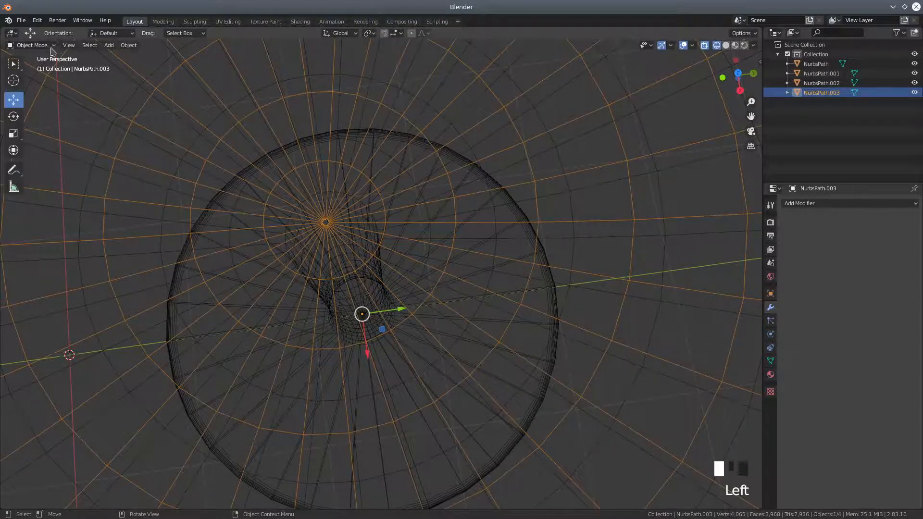
Enter Edit Mode on the separated inner bowl surface and box-select the small vertex ring at its centre.
left_click(29, 45)
left_click(26, 65)
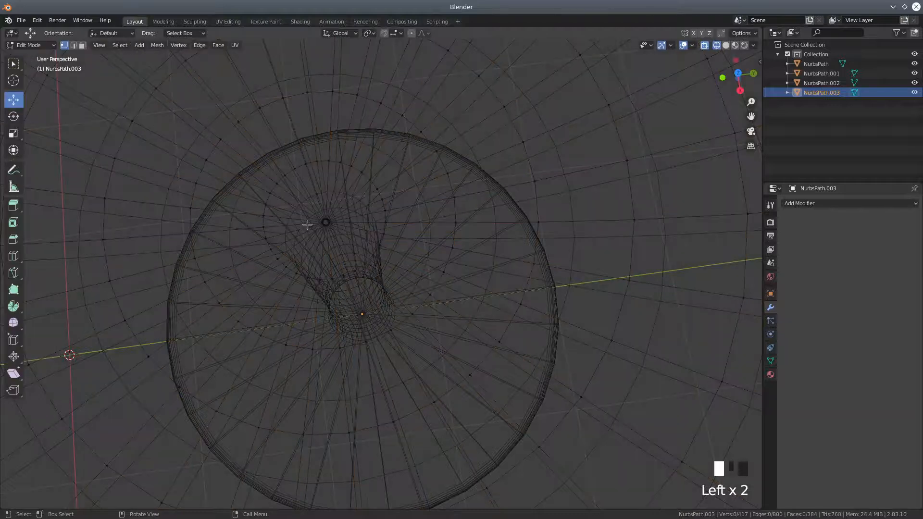
key("b")
left_click_drag(314, 212, 335, 236)
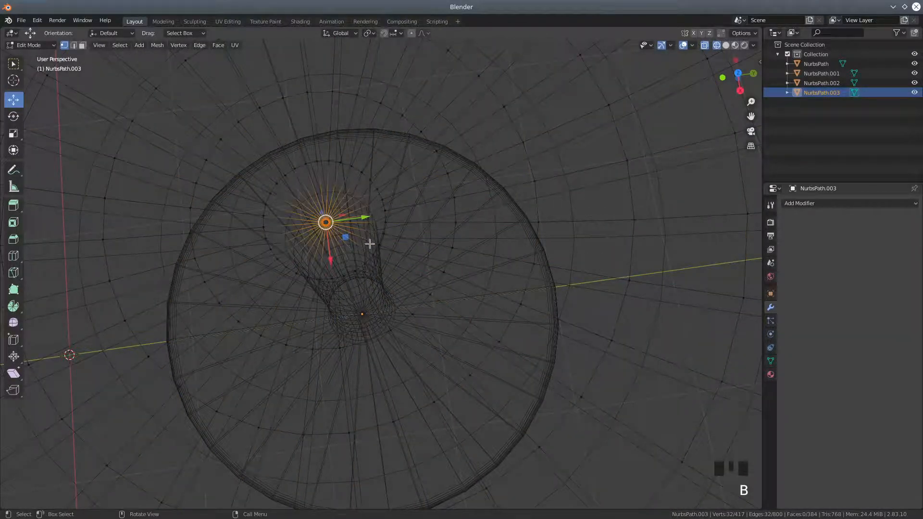
Collapse the selected centre vertex ring of the inner bowl surface by scaling it to 0 on all axes.
key("s")
key("0")
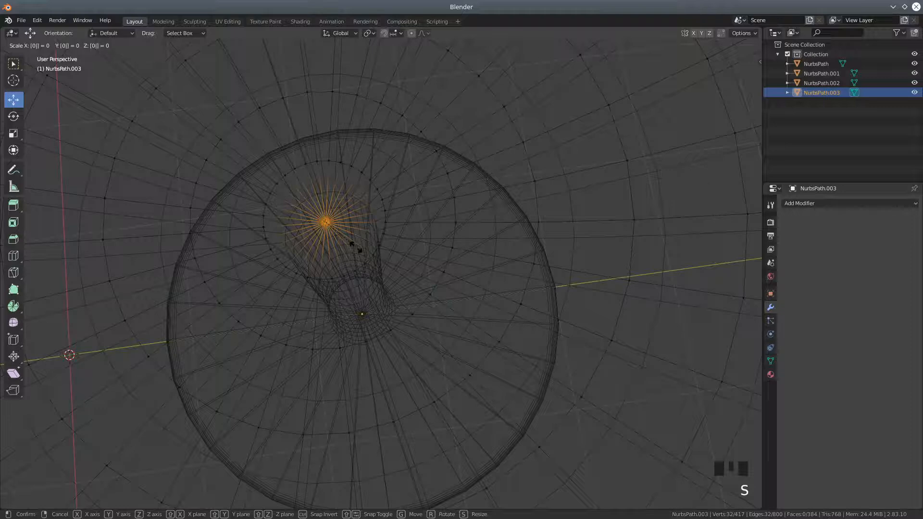
key("Return")
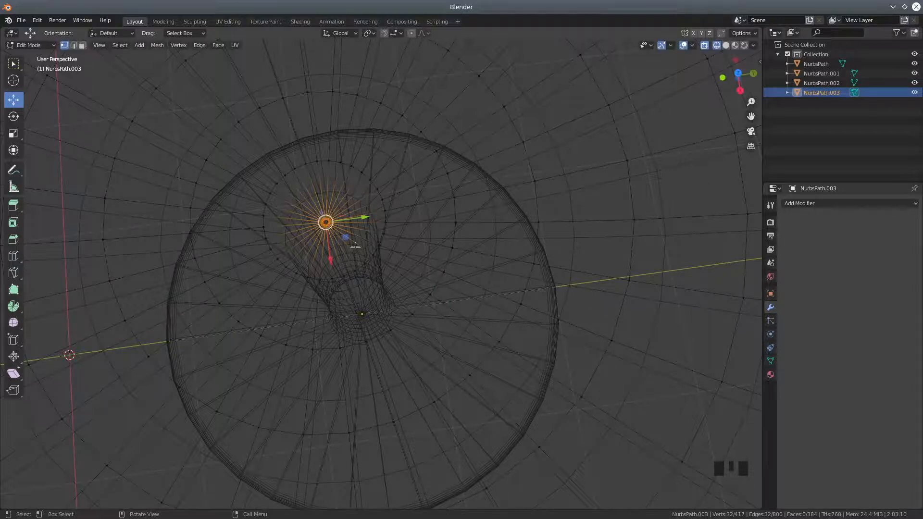
key("s")
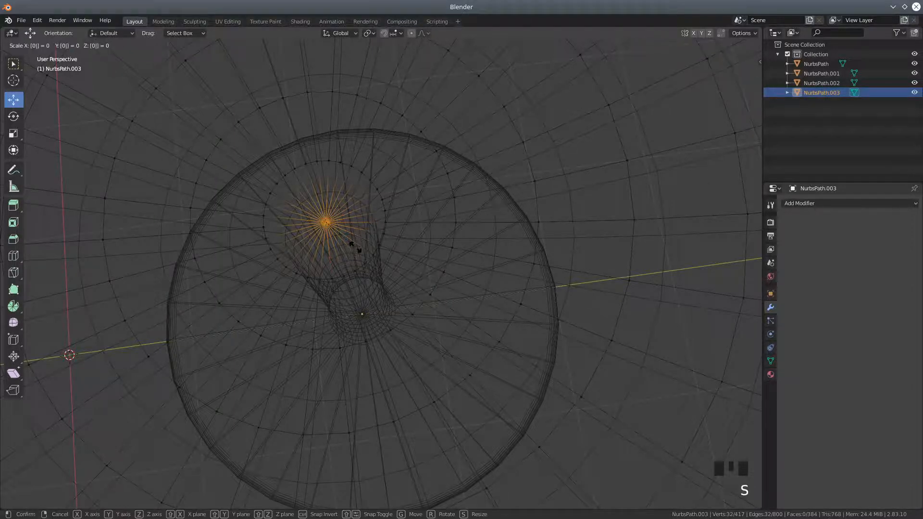
left_click(355, 247)
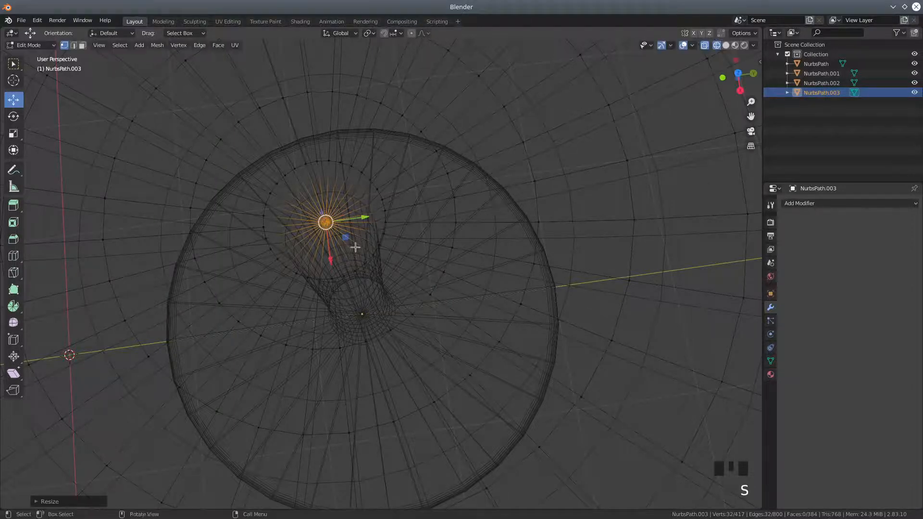
Merge the collapsed vertices at the bowl surface's centre with Merge by Distance.
left_click(161, 45)
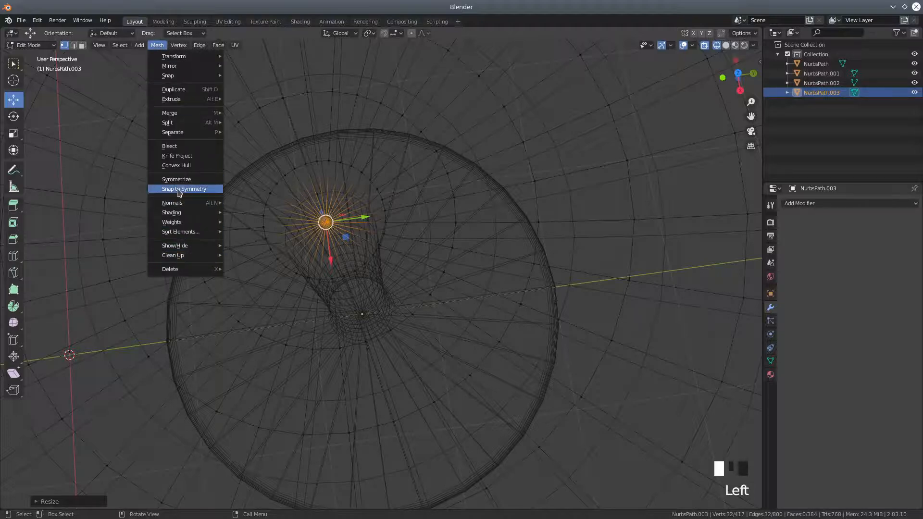
left_click(166, 45)
left_click(157, 46)
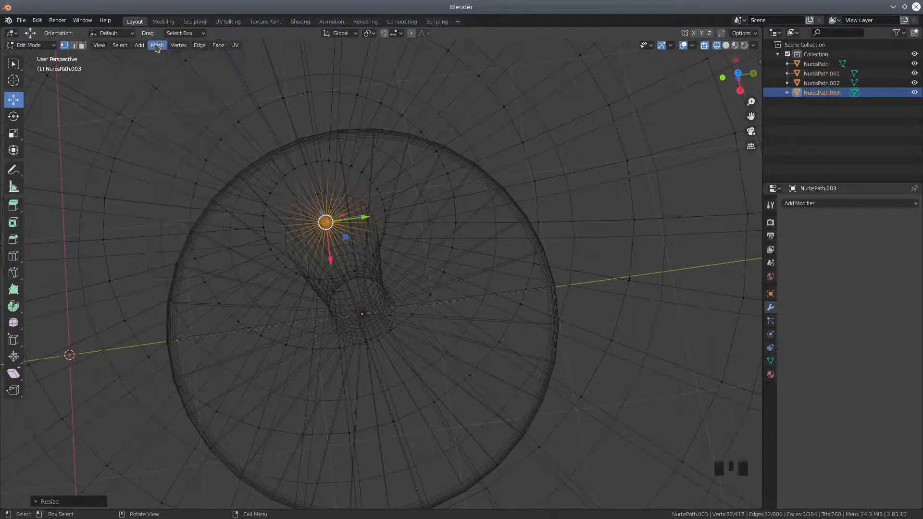
mouse_move(172, 255)
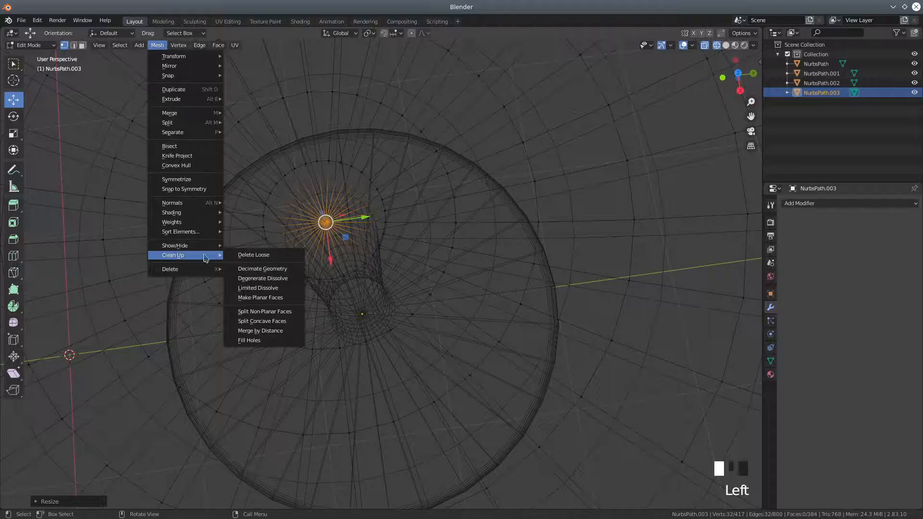
left_click(261, 331)
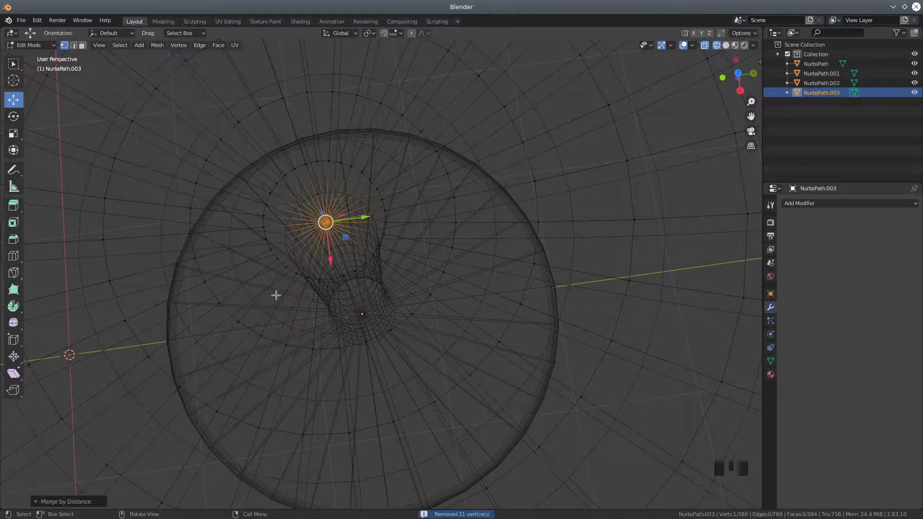
Switch to solid shading and edge selection, leave the bowl surface's Edit Mode, and open the goblet copy NurbsPath.002 in Edit Mode.
scroll(275, 296, "down", 5)
scroll(275, 295, "down", 7)
middle_click_drag(280, 297, 303, 185)
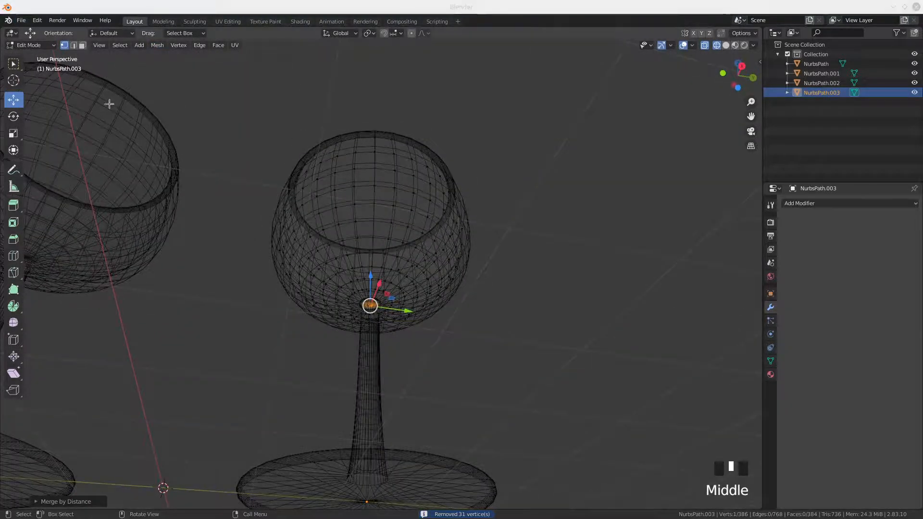
mouse_move(258, 301)
middle_mouse_down("shift")
mouse_move(278, 37)
mouse_move(267, 129)
middle_mouse_up("shift")
left_click(726, 45)
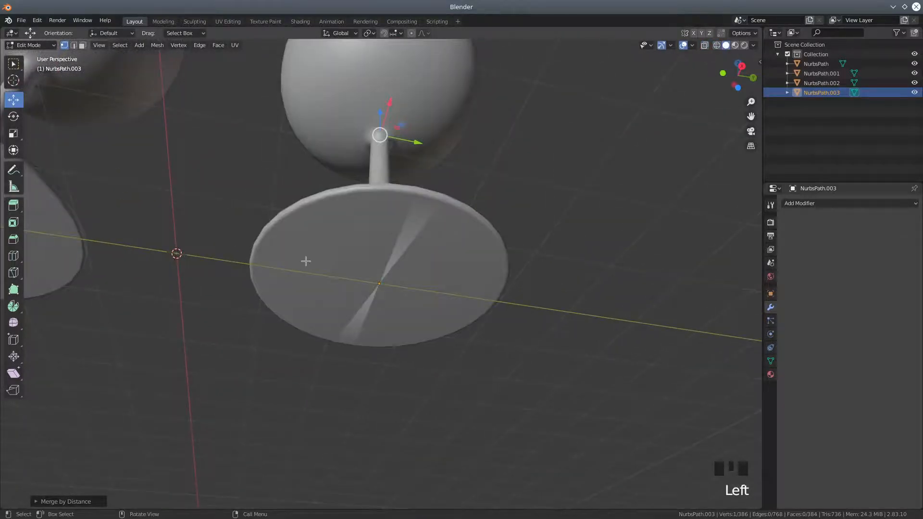
scroll(294, 255, "up", 3)
scroll(294, 256, "down", 1)
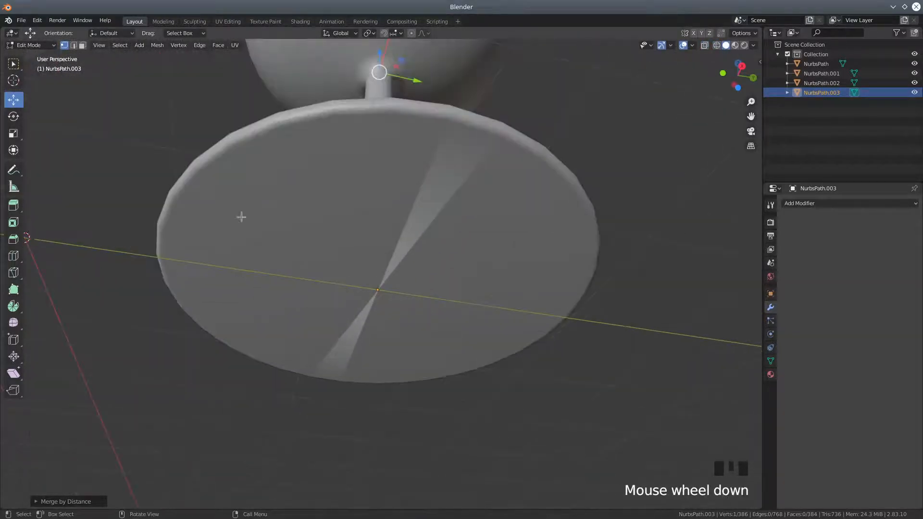
left_click(73, 45)
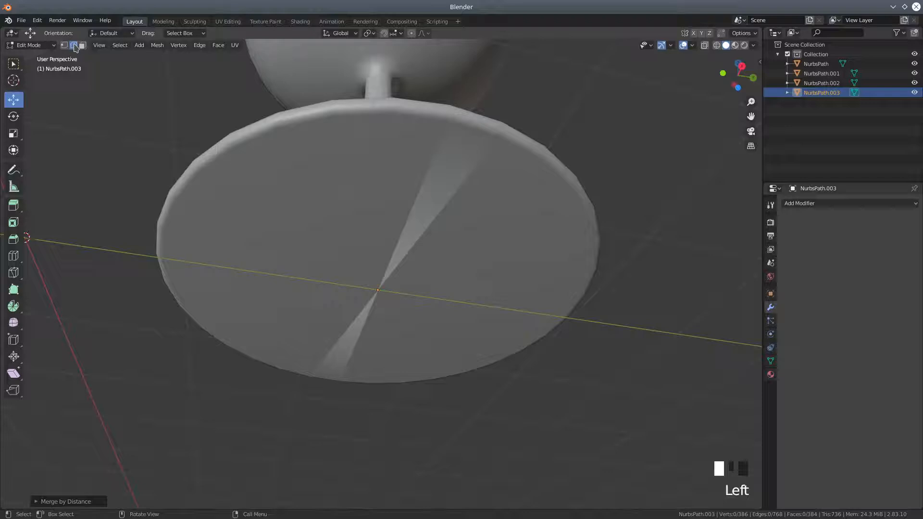
left_click(34, 45)
left_click(26, 51)
left_click(258, 154)
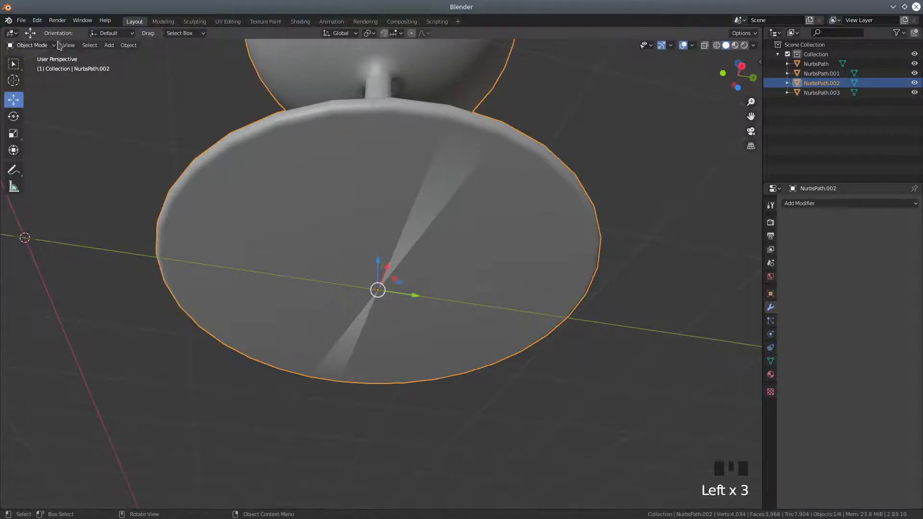
left_click(31, 45)
left_click(33, 67)
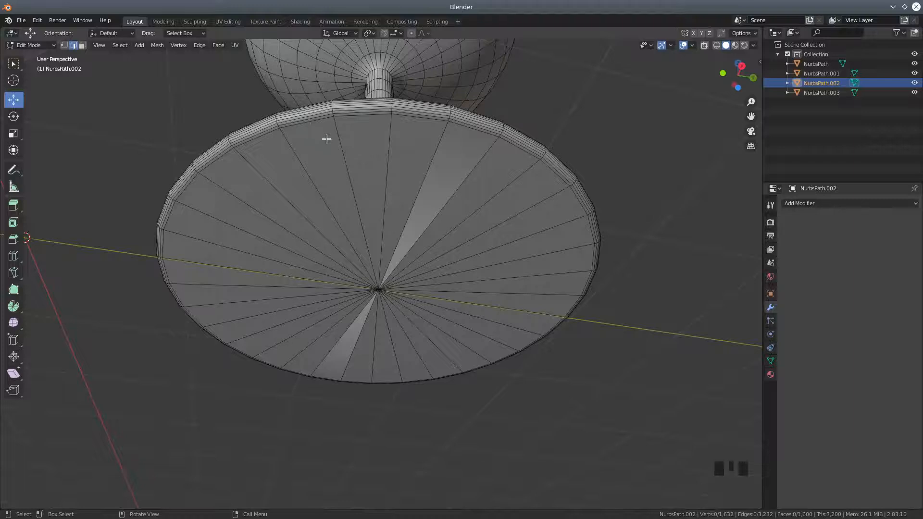
left_click(311, 124)
left_click(311, 123, "alt+shift")
left_click(311, 123, "alt+shift")
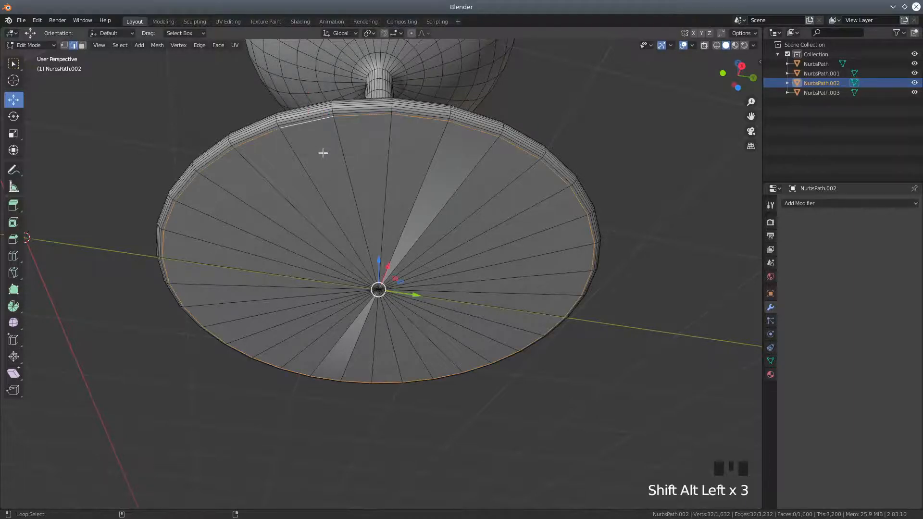
In wireframe shading, clear the selection and box-select the small vertex ring at the centre of the foot's underside using vertex selection.
left_click(716, 44)
scroll(371, 328, "up", 3)
mouse_move(394, 332)
middle_mouse_down()
mouse_move(404, 328)
mouse_move(379, 326)
middle_mouse_up()
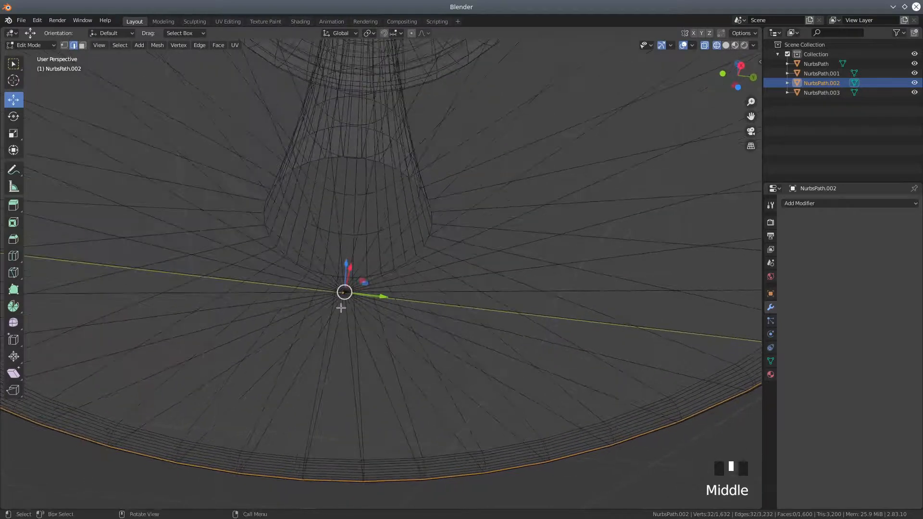
scroll(341, 308, "down", 3)
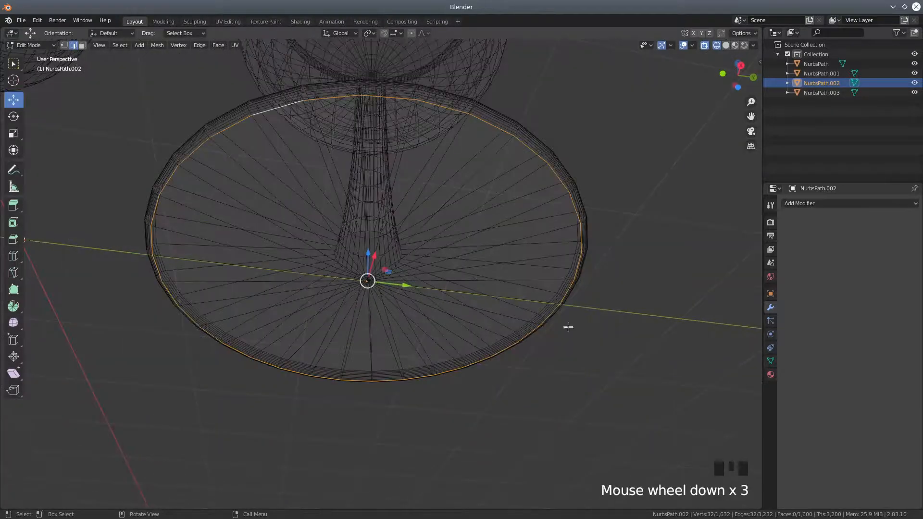
left_click(574, 351)
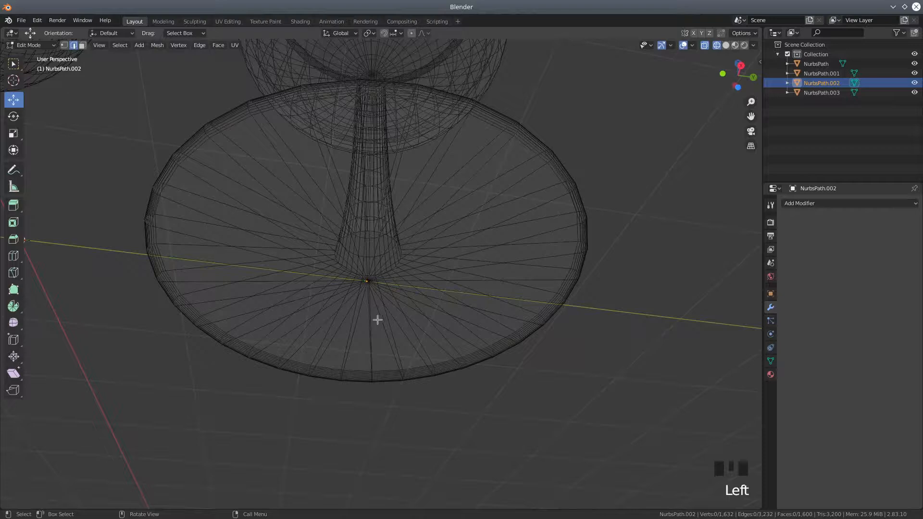
scroll(375, 320, "up", 5)
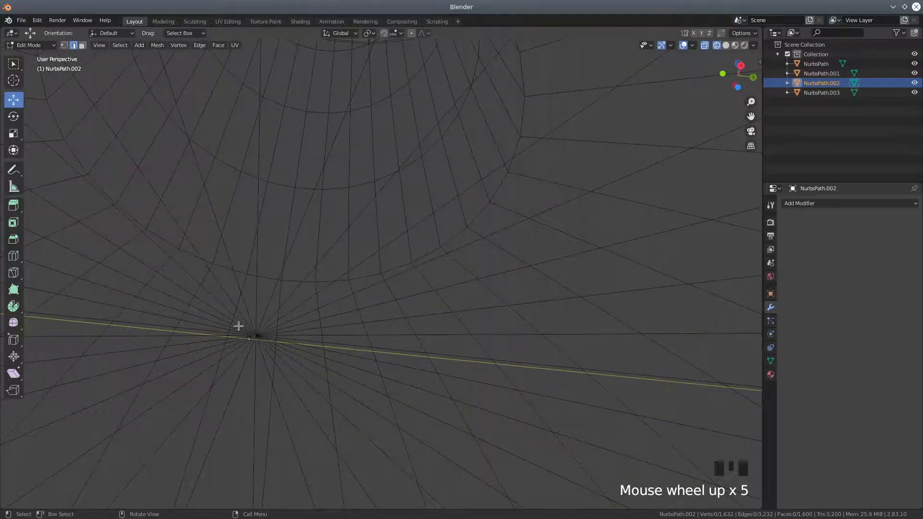
left_click(64, 45)
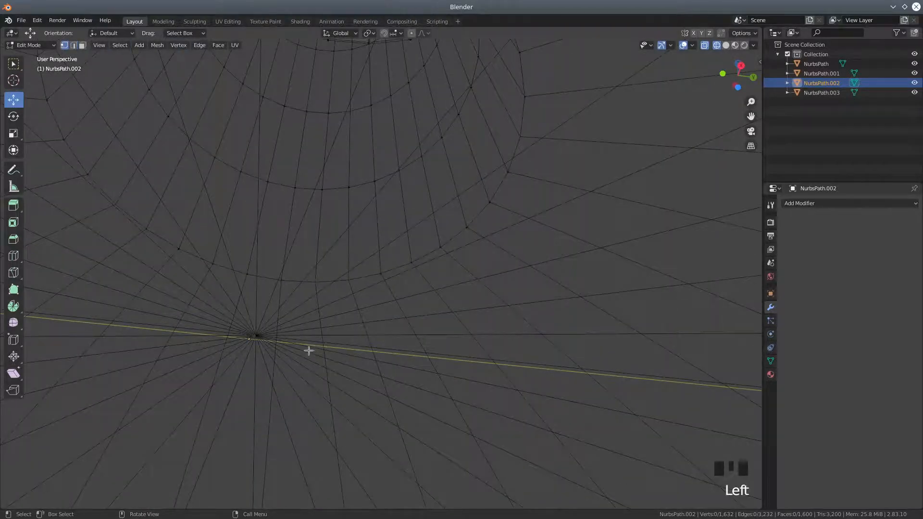
scroll(285, 313, "down", 4)
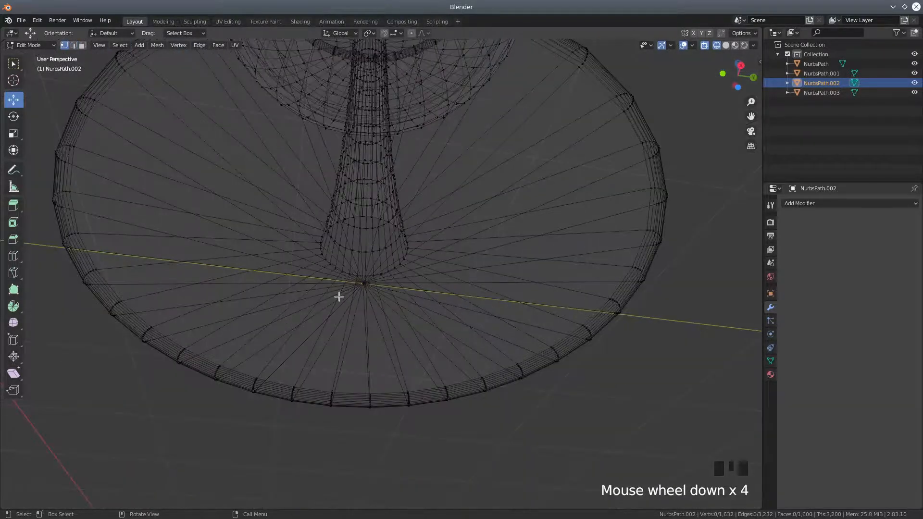
key("b")
left_click_drag(342, 274, 388, 299)
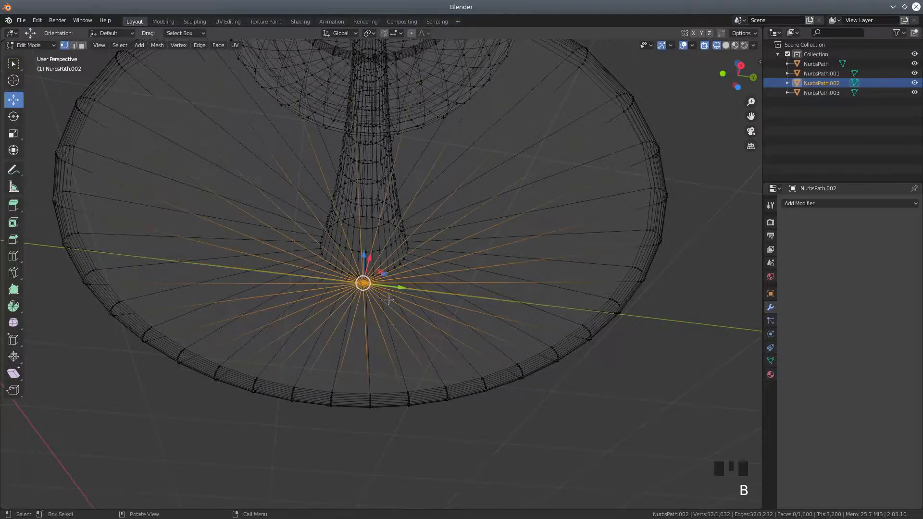
Scale the selected vertices at the centre of the foot's underside to 0.
scroll(384, 322, "up", 5)
scroll(386, 329, "down", 3)
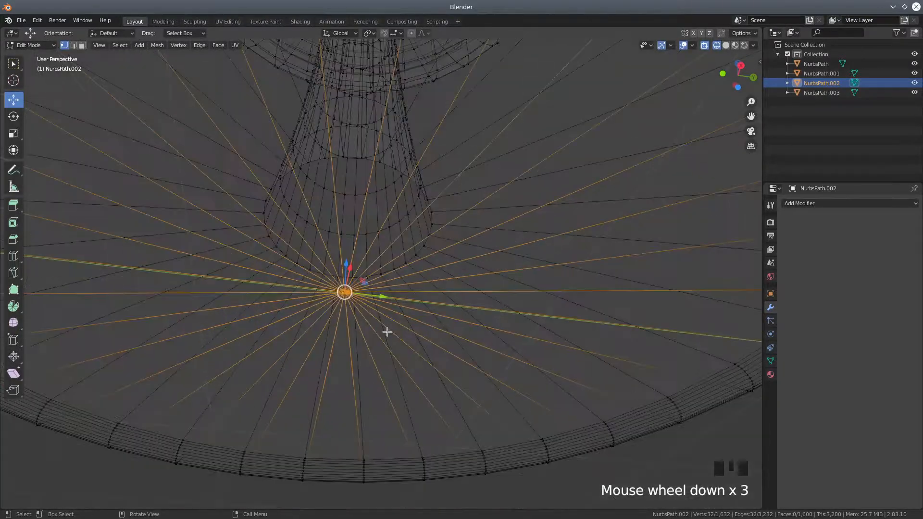
scroll(388, 314, "down", 4)
middle_click_drag(406, 312, 406, 317)
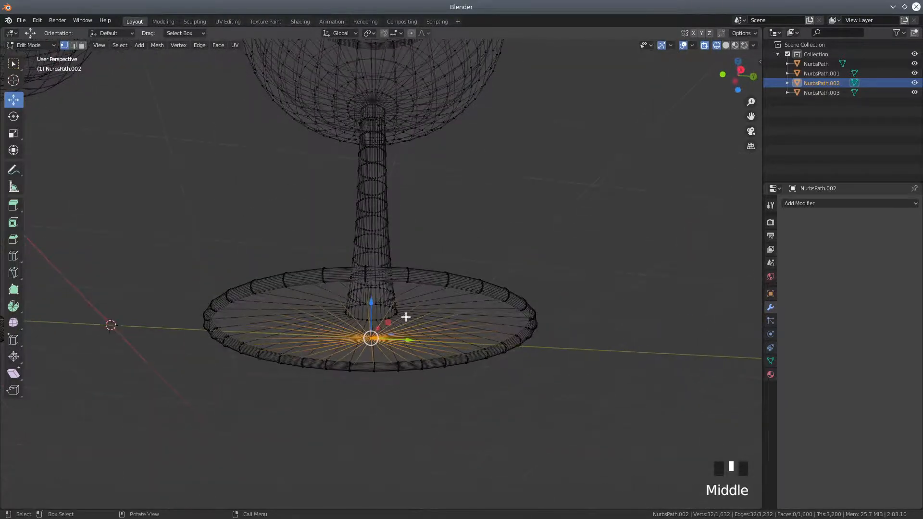
key("s")
key("0")
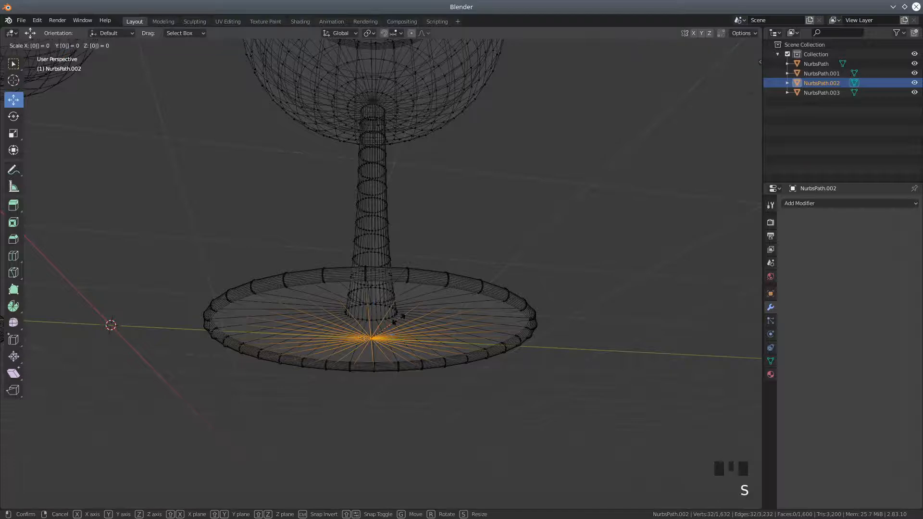
left_click(402, 317)
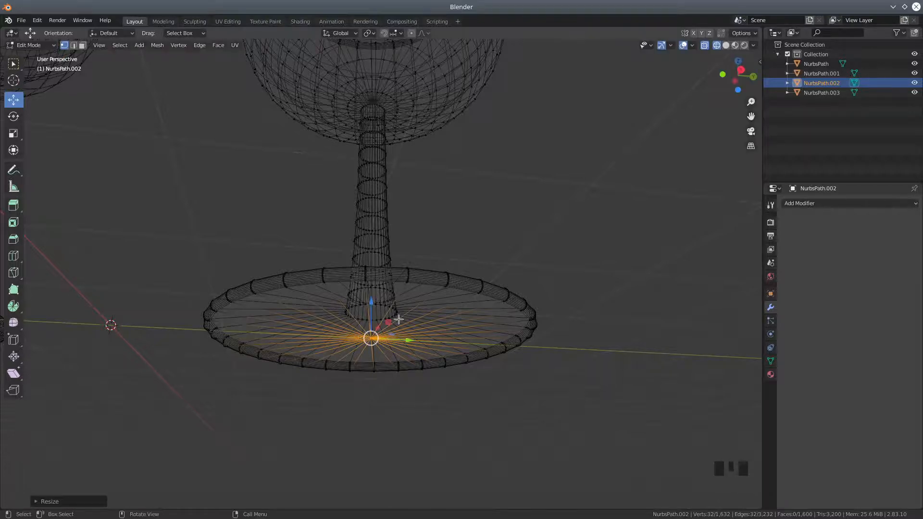
Apply Merge by Distance to the collapsed vertices at the foot's centre.
left_click(157, 45)
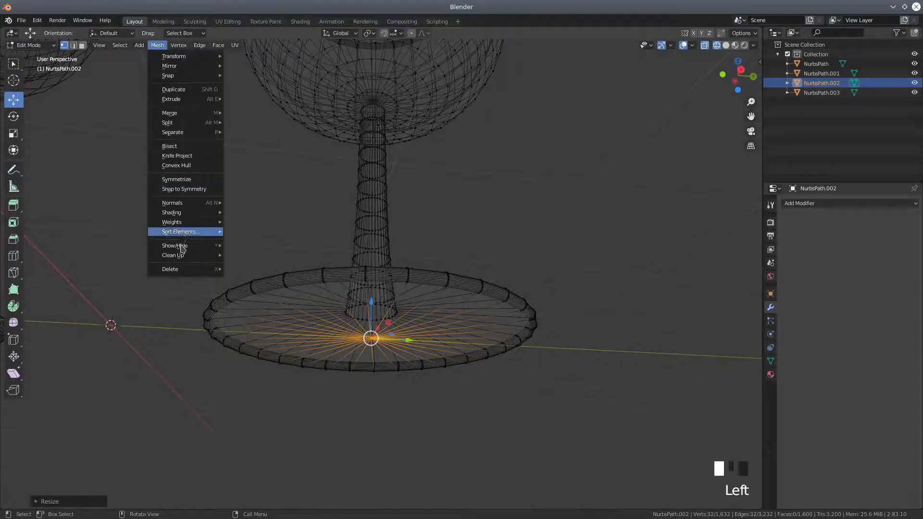
mouse_move(183, 256)
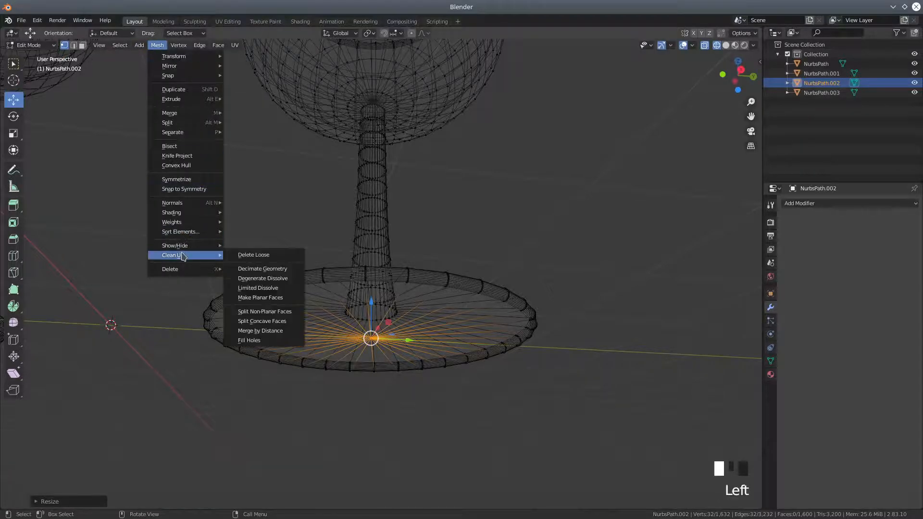
left_click(267, 332)
Switch to edge selection and select the full edge loop bordering the flat underside of the goblet's foot.
left_click(73, 45)
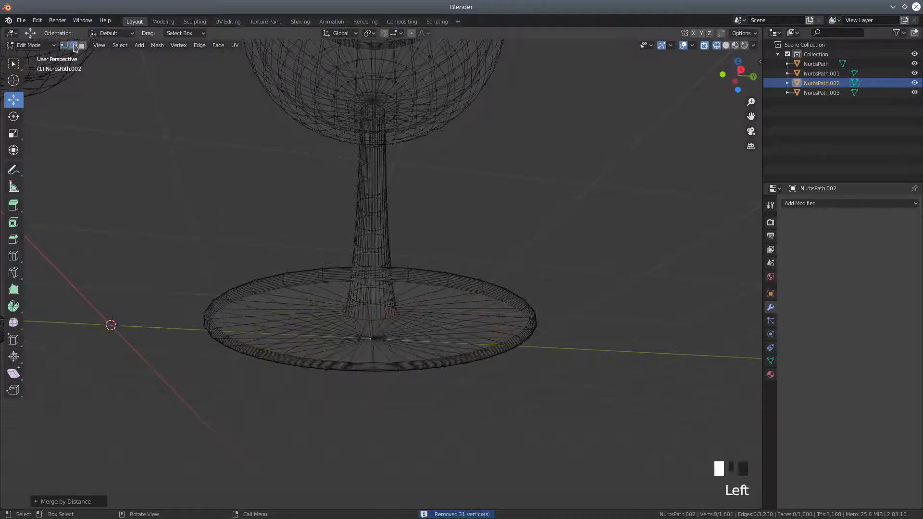
scroll(319, 294, "up", 4)
scroll(235, 268, "down", 1)
middle_click_drag(235, 268, 276, 152)
left_click(269, 149)
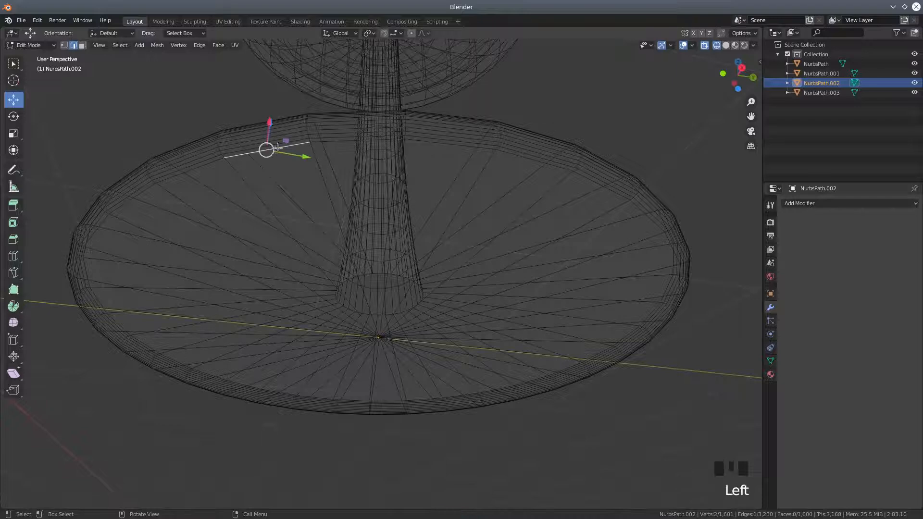
left_click(274, 150, "alt+shift")
left_click(273, 150, "alt+shift")
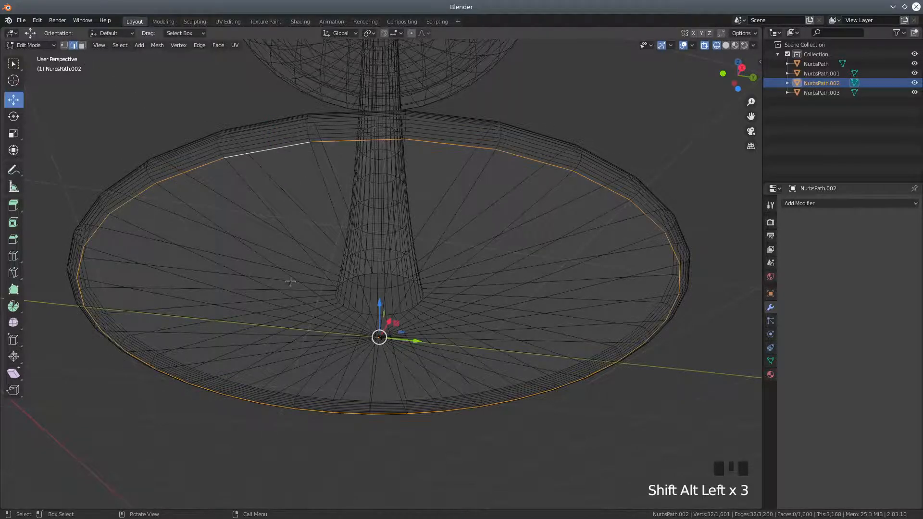
Box-select the centre of the foot's underside into the selection, separate the whole flat disc as its own object, and return to Object Mode.
key("b")
left_click_drag(368, 331, 396, 347)
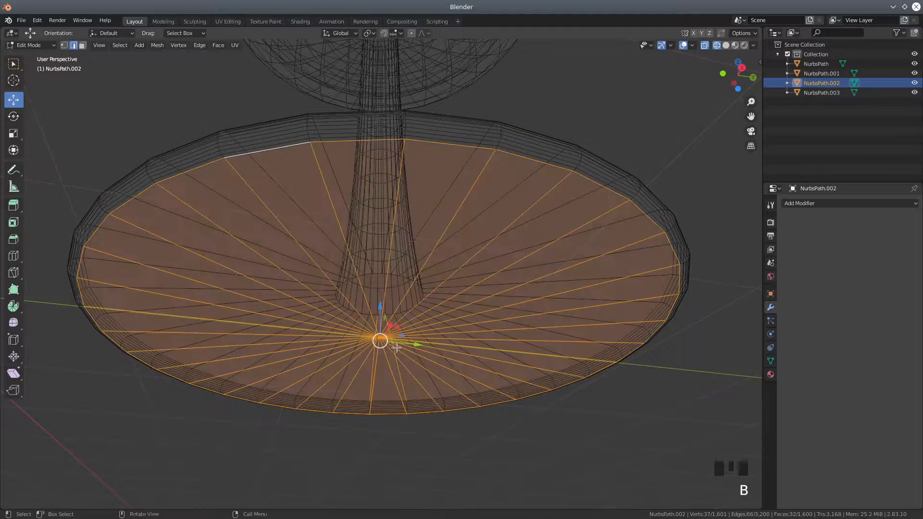
scroll(389, 350, "down", 3)
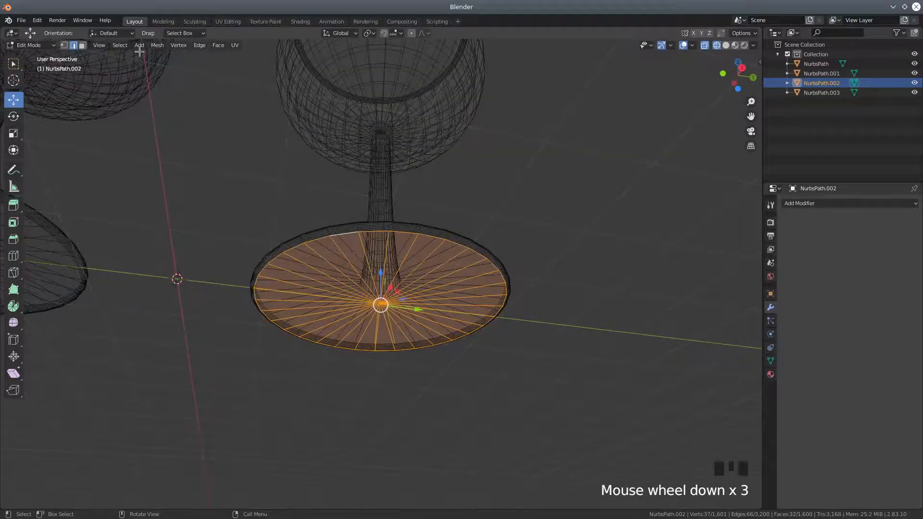
left_click(157, 45)
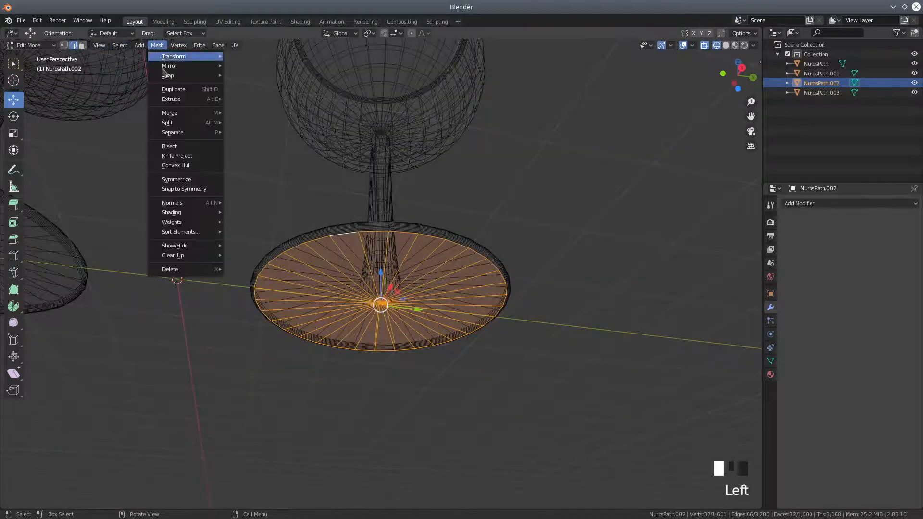
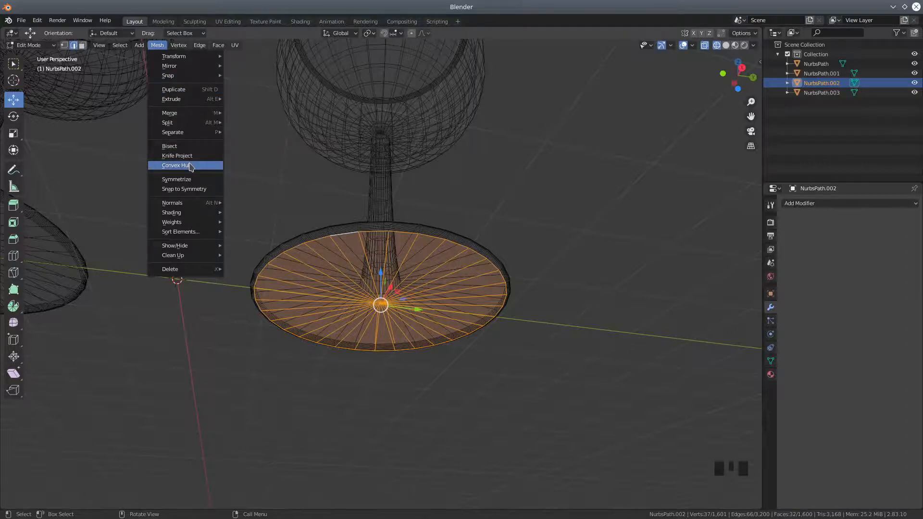
mouse_move(180, 135)
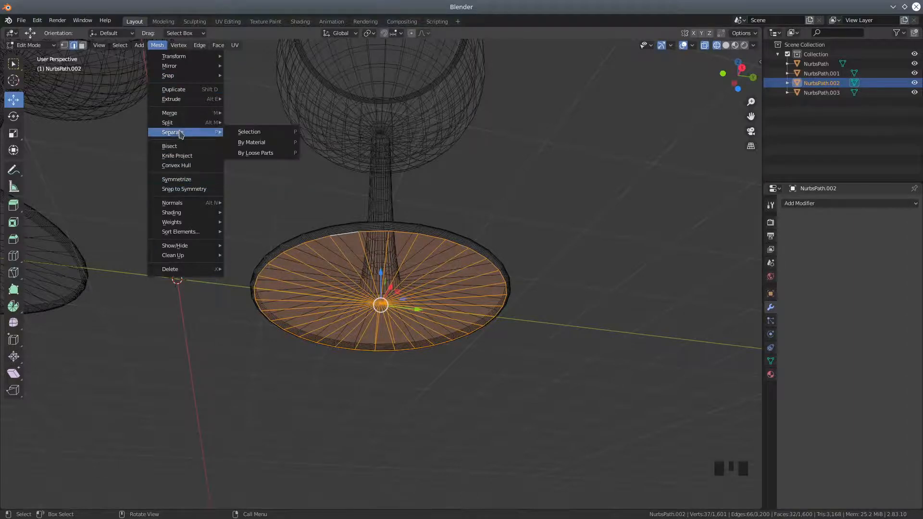
left_click(254, 134)
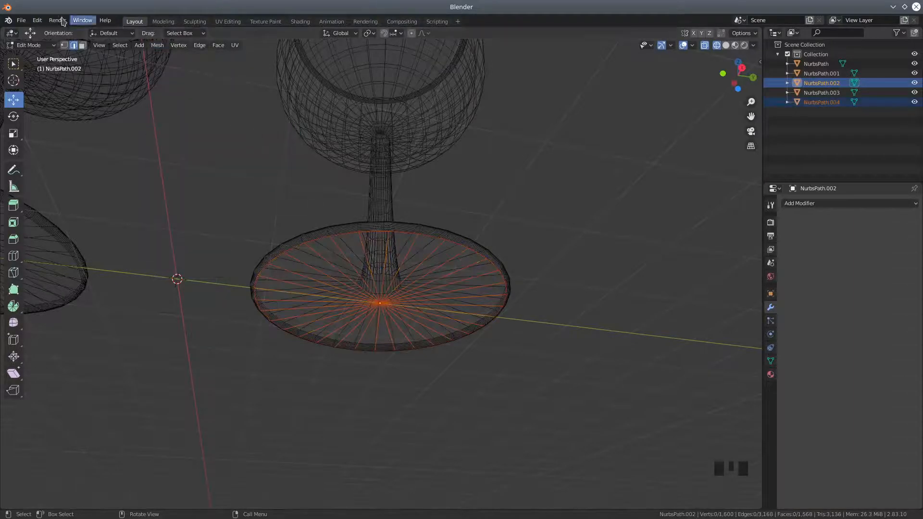
left_click(28, 45)
Switch the viewport to solid shading and turn on the Face Orientation overlay.
scroll(263, 160, "down", 3)
middle_click_drag(376, 187, 376, 253)
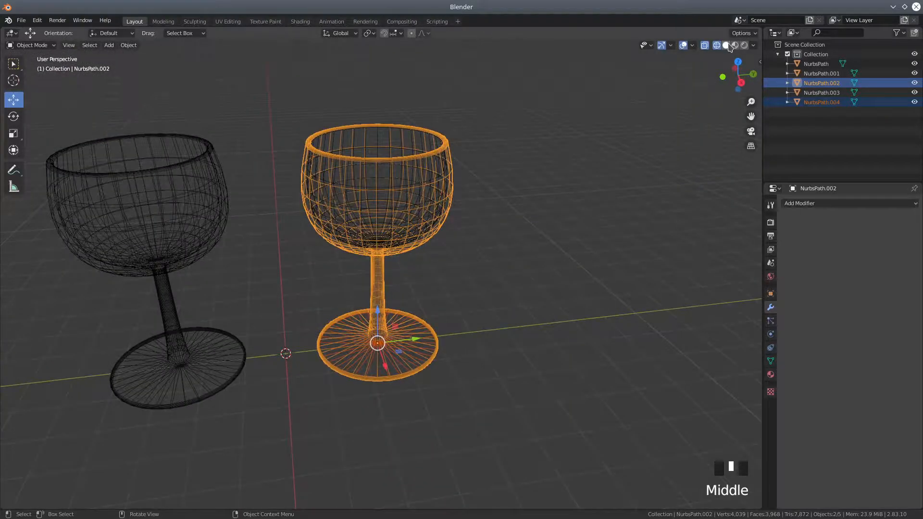
left_click(726, 45)
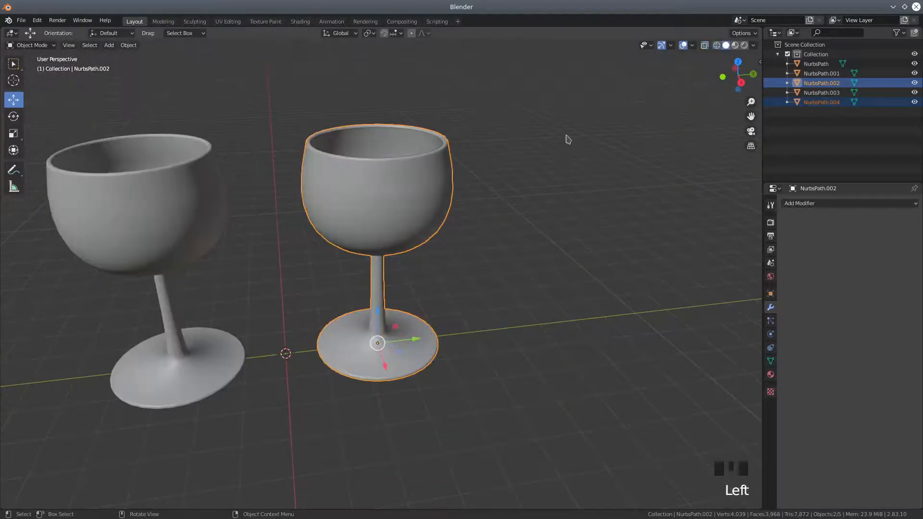
left_click(692, 46)
left_click(644, 218)
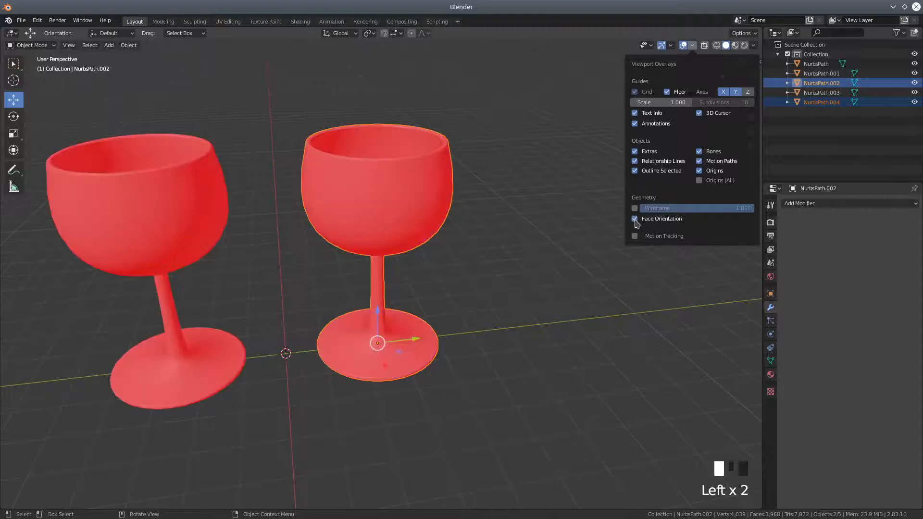
scroll(419, 211, "down", 3)
middle_click_drag(459, 220, 478, 239)
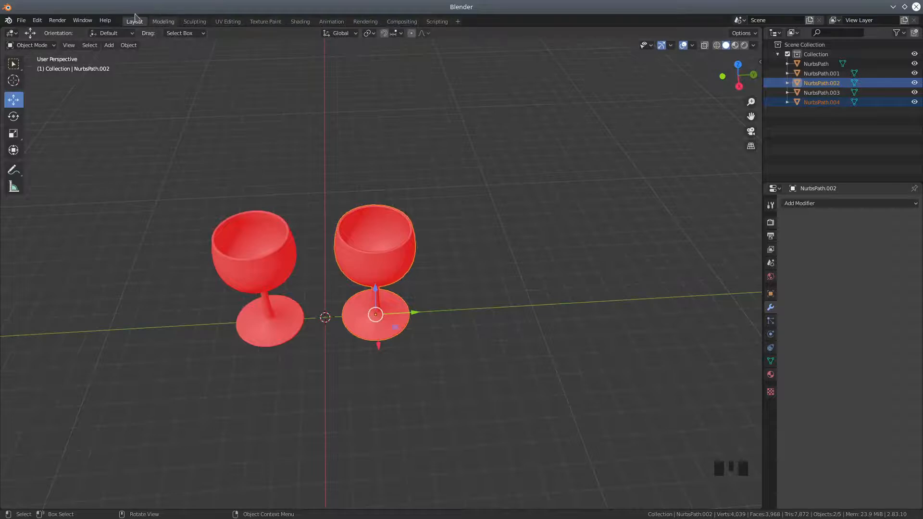
left_click(54, 45)
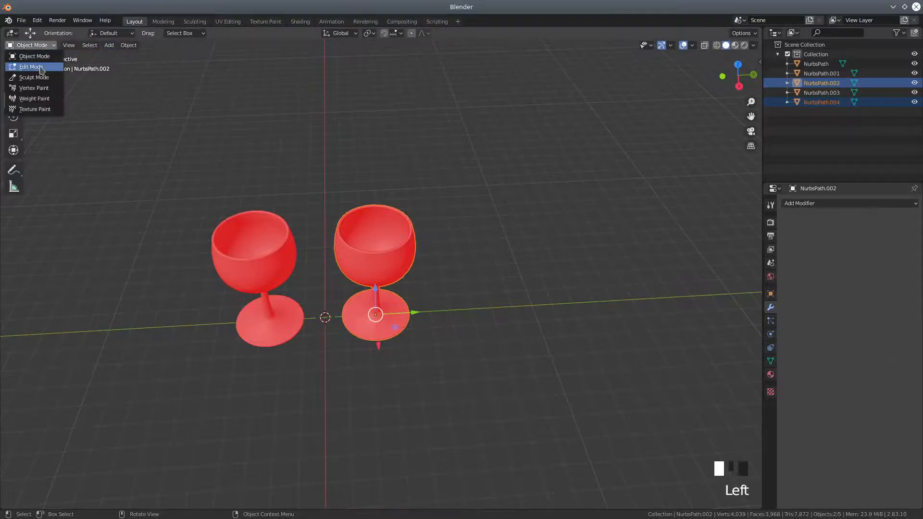
left_click(30, 65)
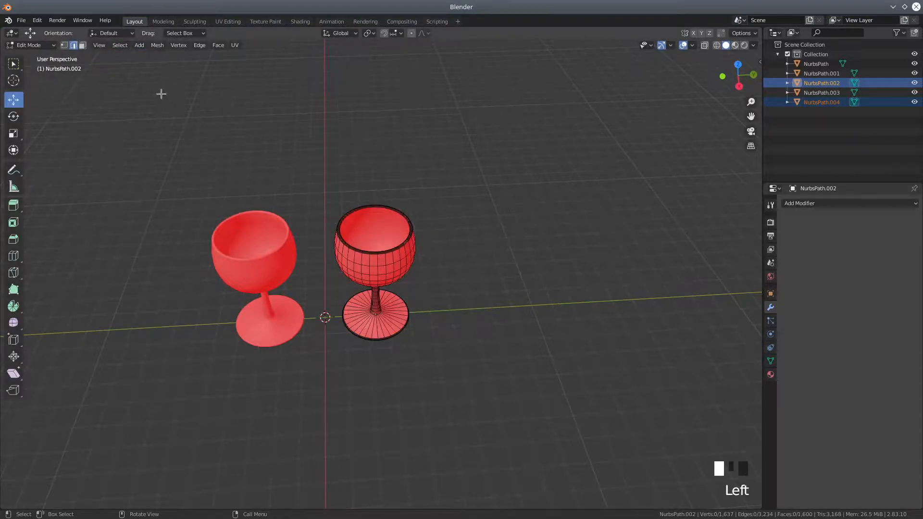
left_click(34, 46)
left_click(36, 57)
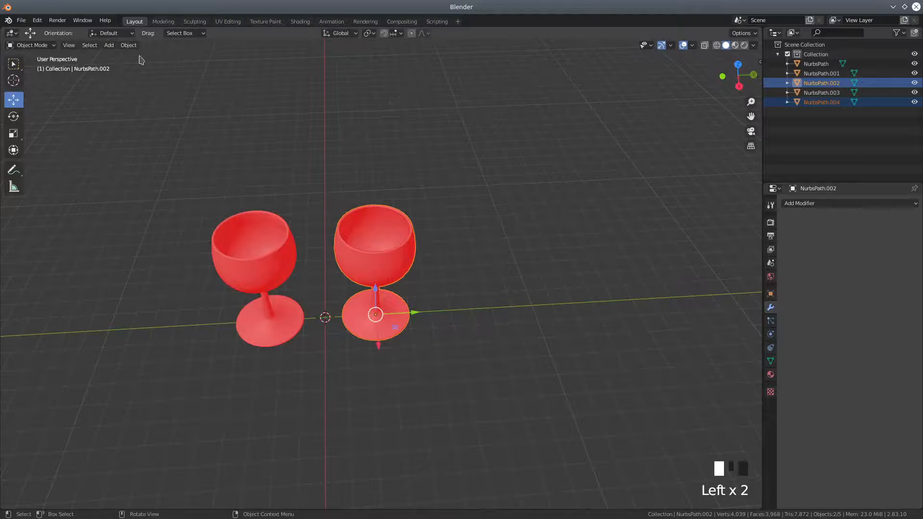
left_click(128, 45)
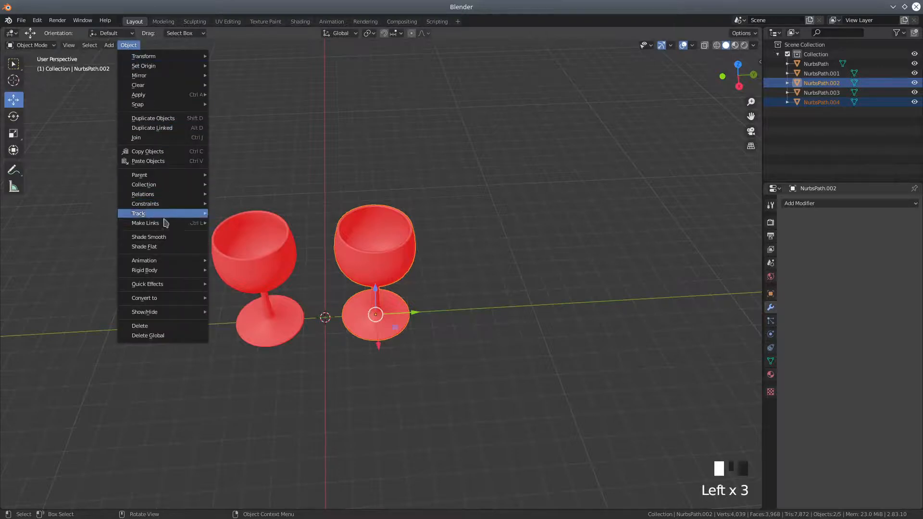
Recalculate all normals of the copied goblet's body and separated foot disc to the outside in Edit Mode, and return to Object Mode.
left_click_drag(42, 51, 36, 66)
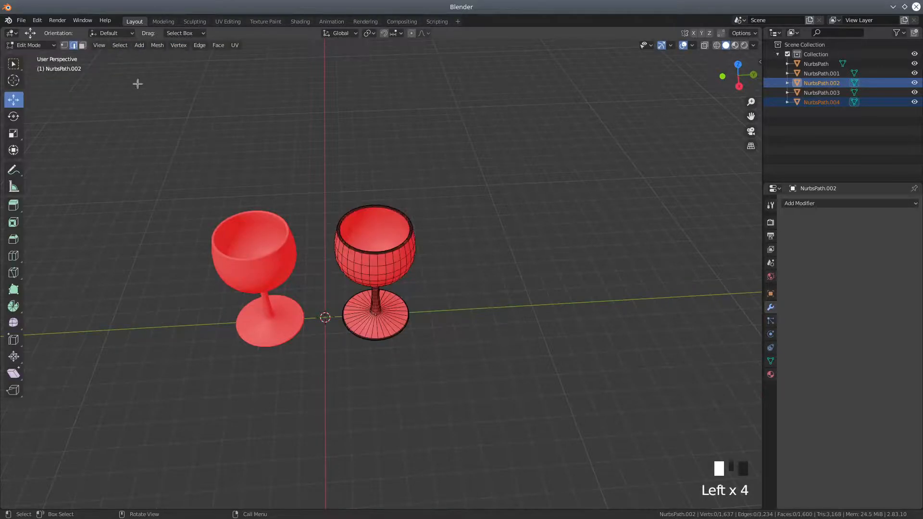
key("a")
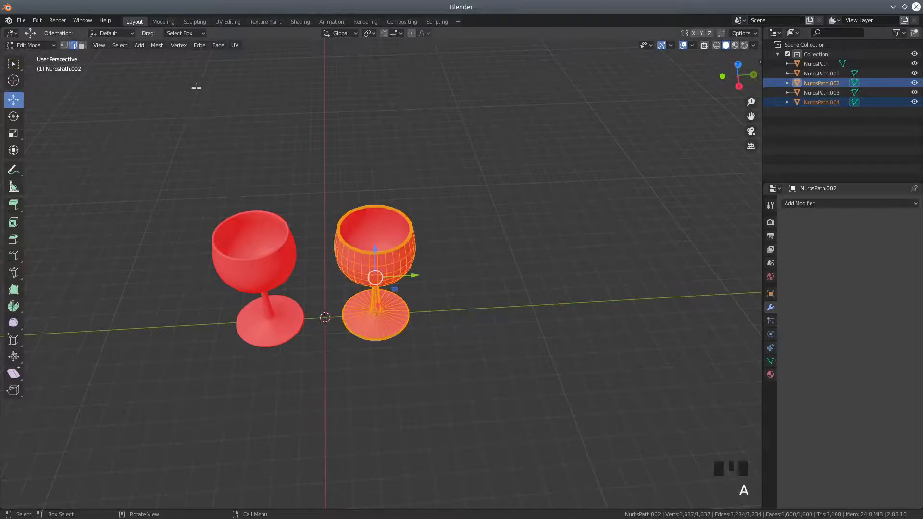
left_click(157, 45)
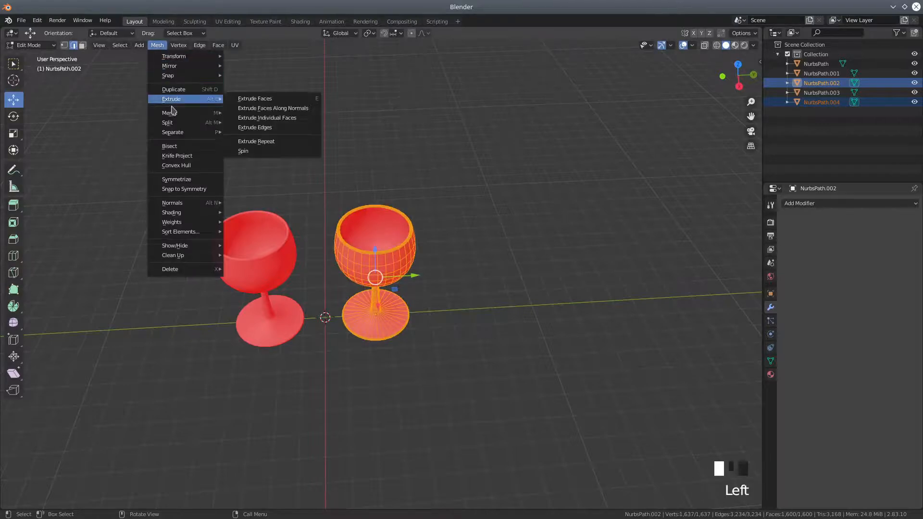
mouse_move(192, 203)
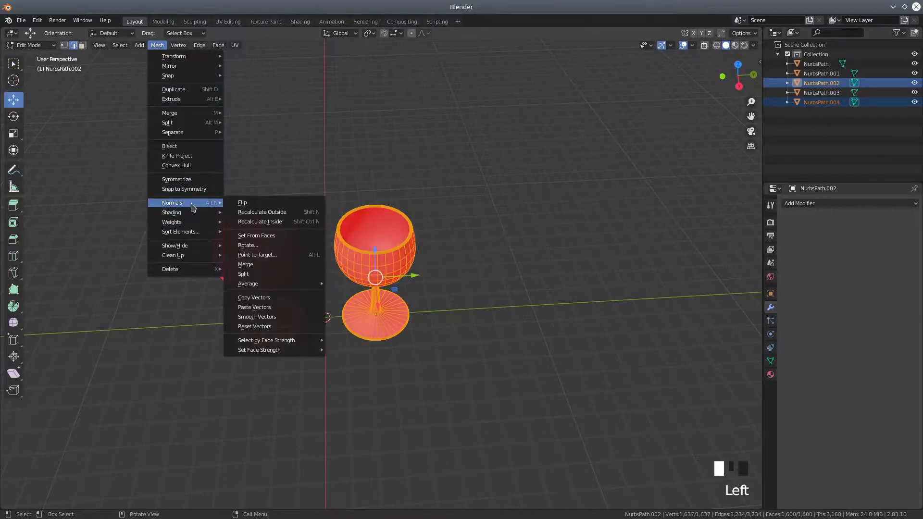
left_click(250, 212)
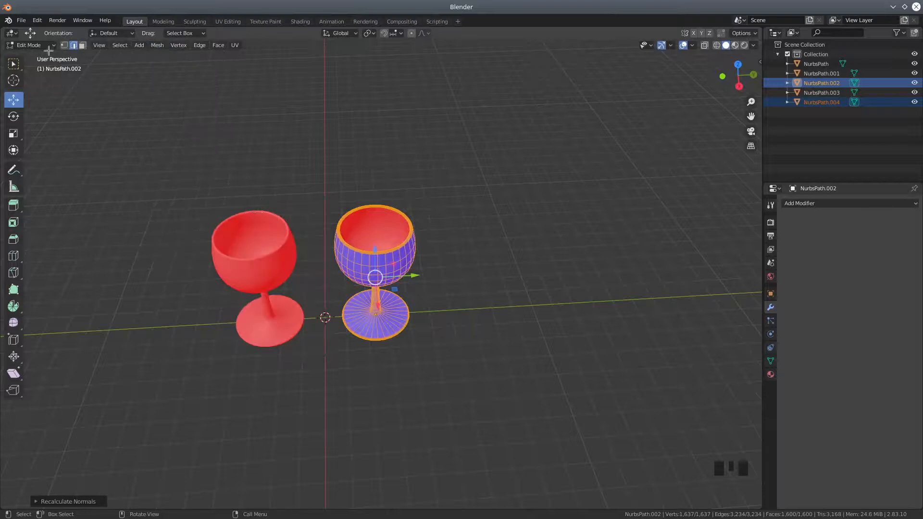
left_click(32, 45)
left_click(34, 59)
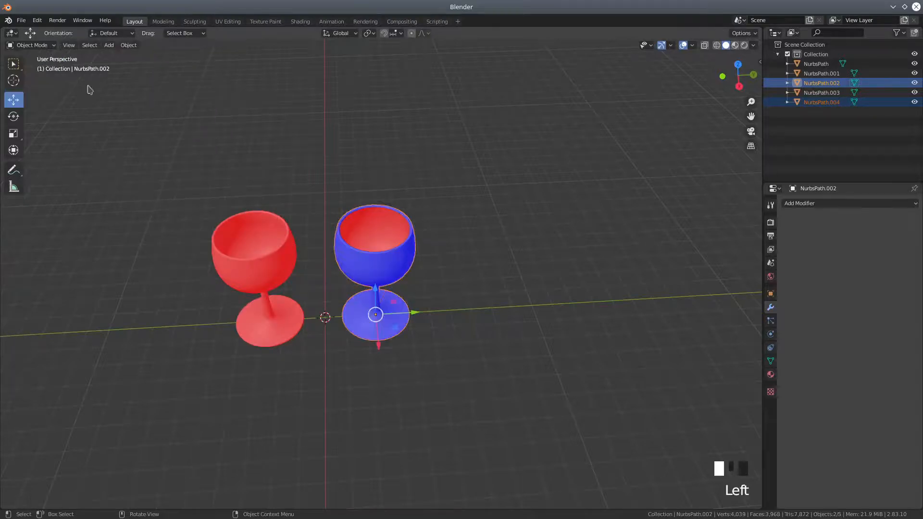
Select the copy's inner bowl surface, its foot's underside disc and the original goblet, and enter Edit Mode on all three.
left_click(366, 229)
middle_click_drag(478, 360, 469, 282)
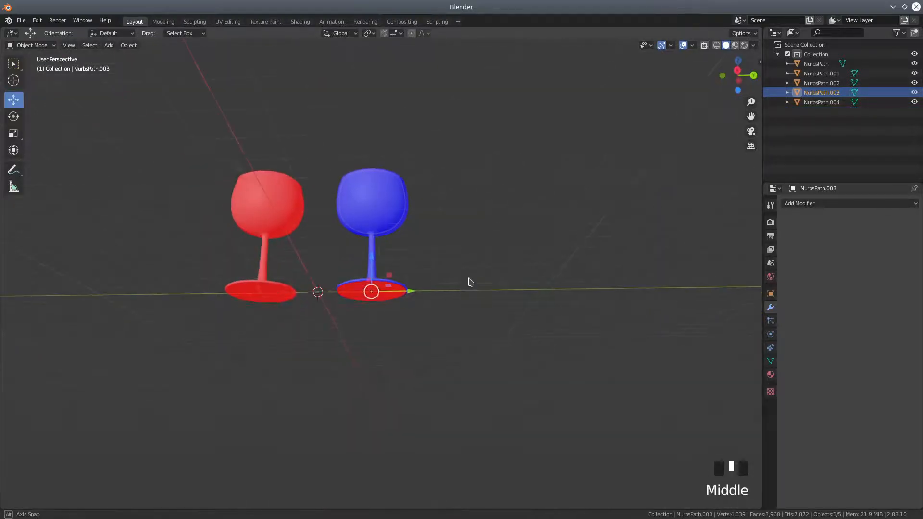
left_click(356, 305, "shift")
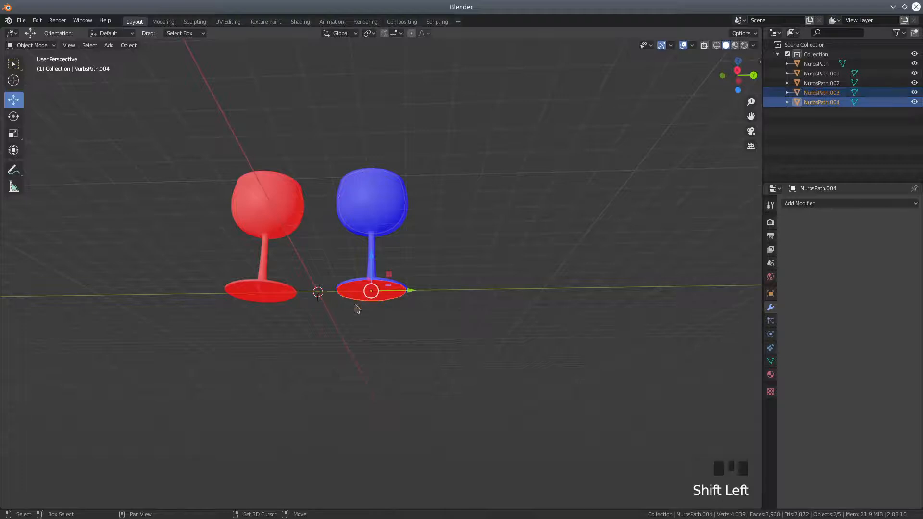
left_click(267, 216, "shift")
left_click(30, 45)
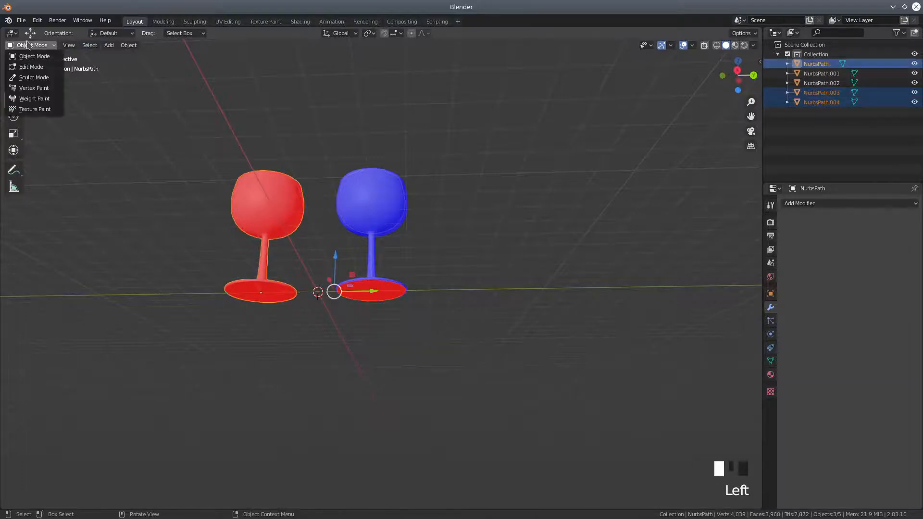
left_click(30, 67)
Try to recalculate the normals of the three objects to the outside without changing the mesh selection, and return to Object Mode.
left_click(157, 45)
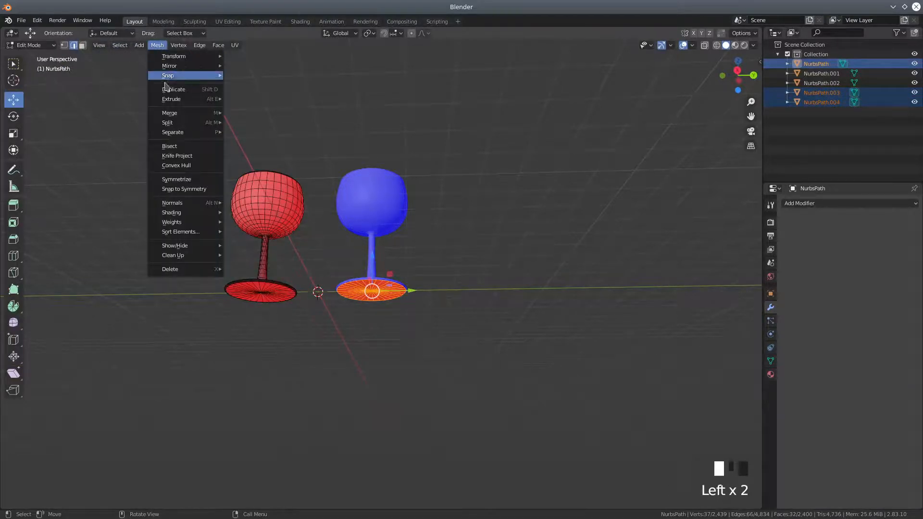
mouse_move(176, 138)
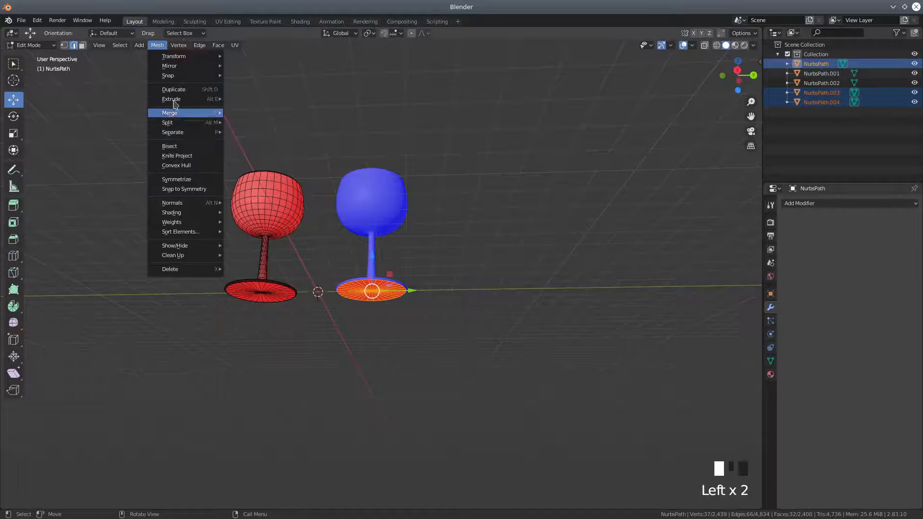
mouse_move(177, 55)
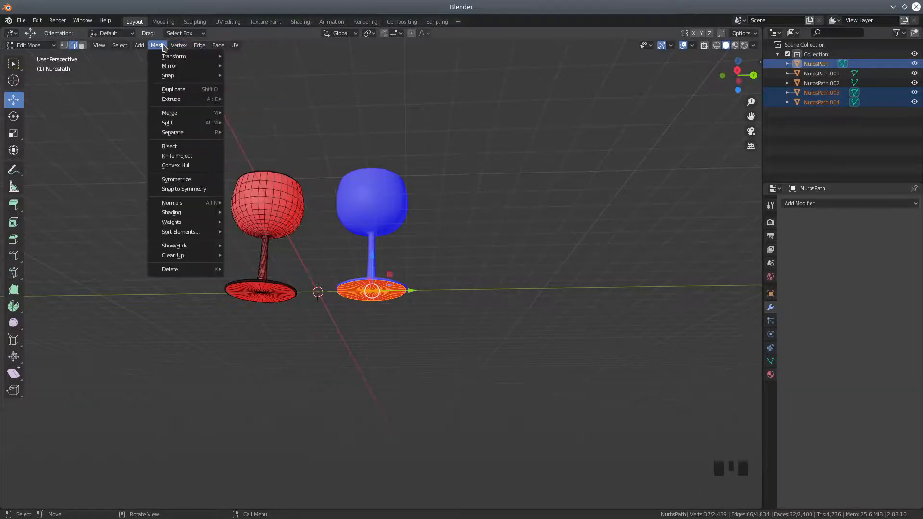
left_click(163, 47)
left_click(164, 46)
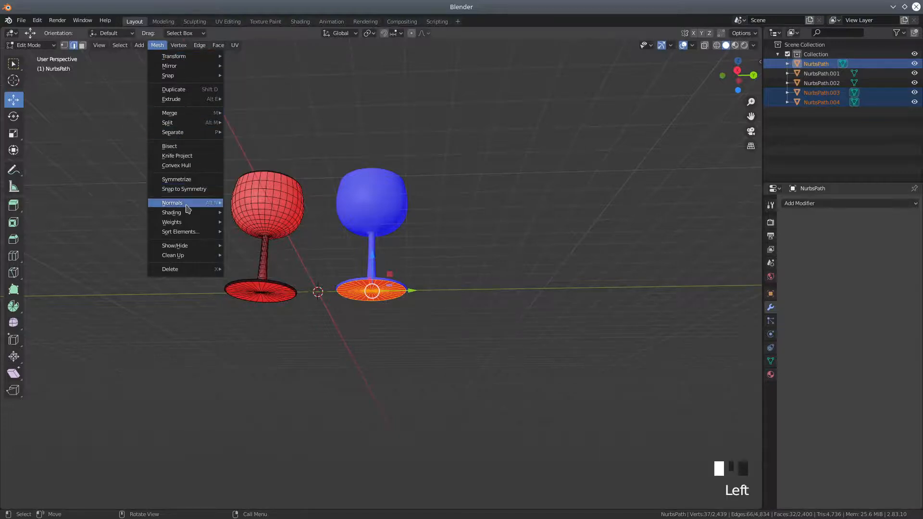
mouse_move(187, 208)
left_click(263, 212)
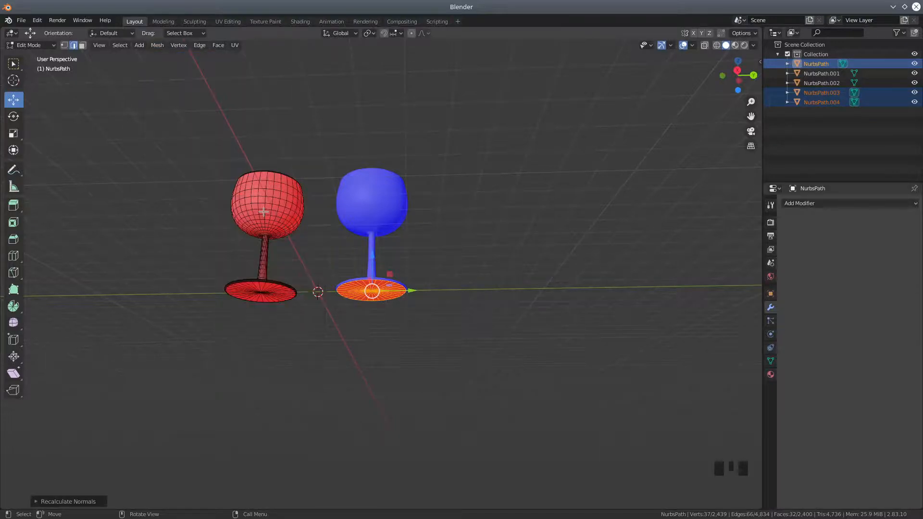
middle_click_drag(312, 177, 307, 251)
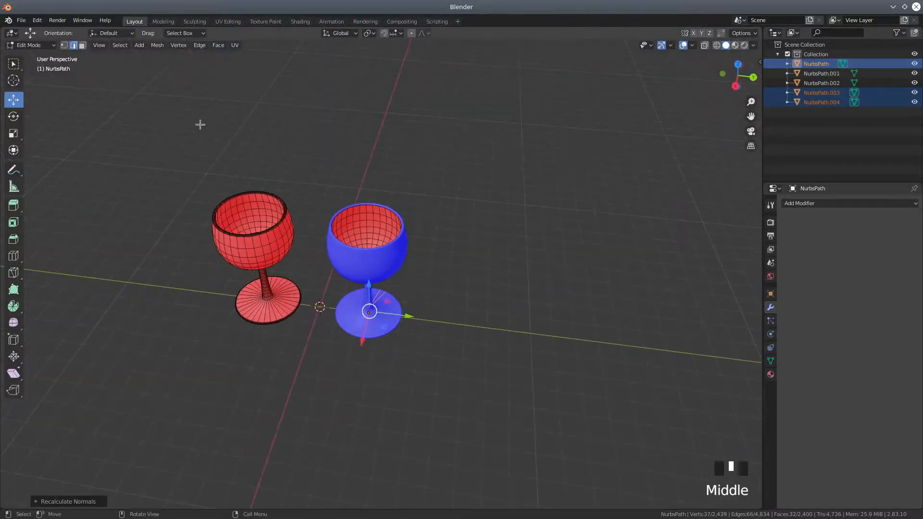
left_click(29, 45)
left_click(27, 54)
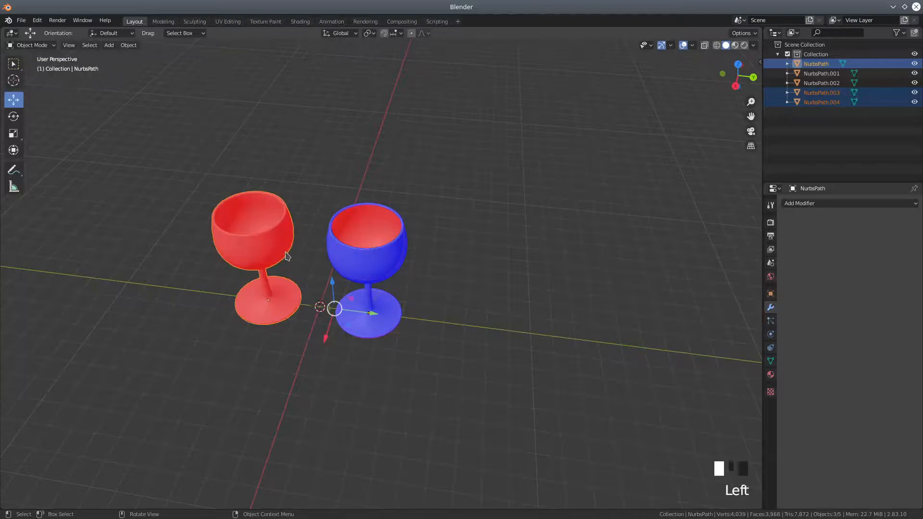
Select only the original goblet, select all its geometry in Edit Mode, and recalculate its normals to the outside.
left_click(311, 224)
left_click(276, 244)
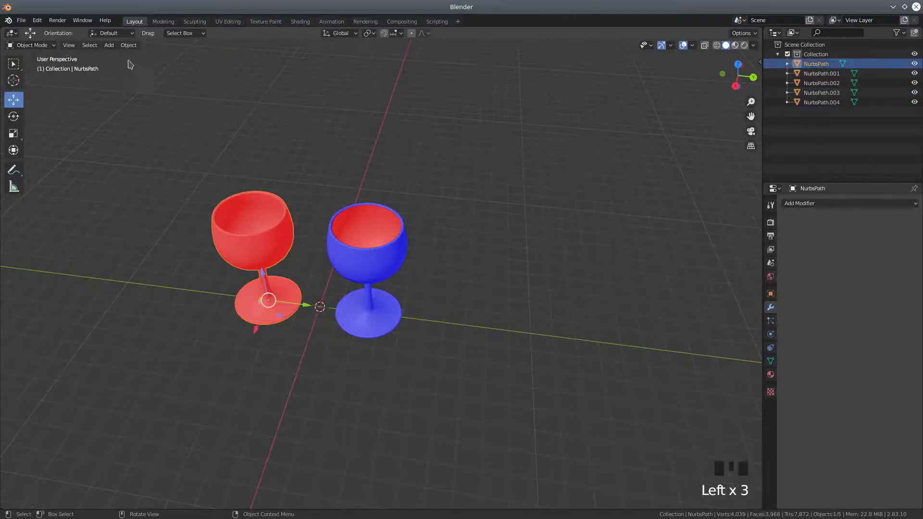
left_click(128, 45)
left_click(38, 46)
left_click(31, 66)
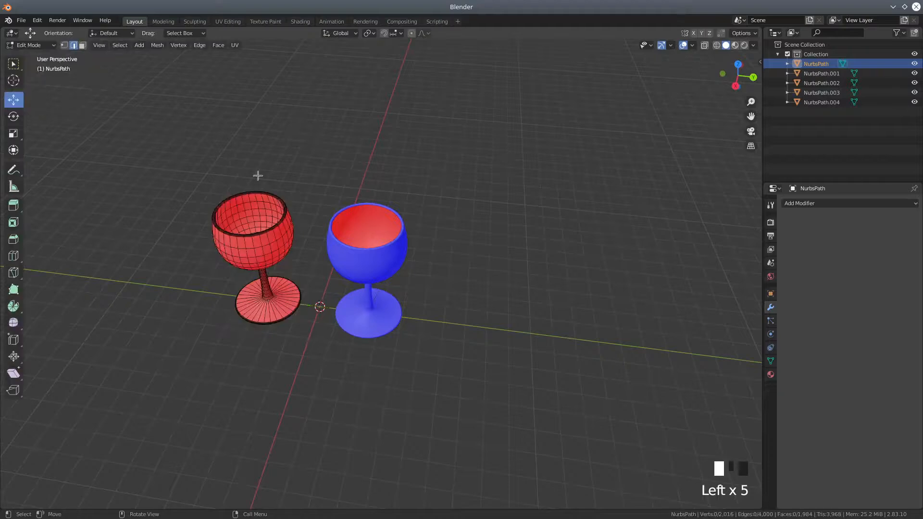
key("a")
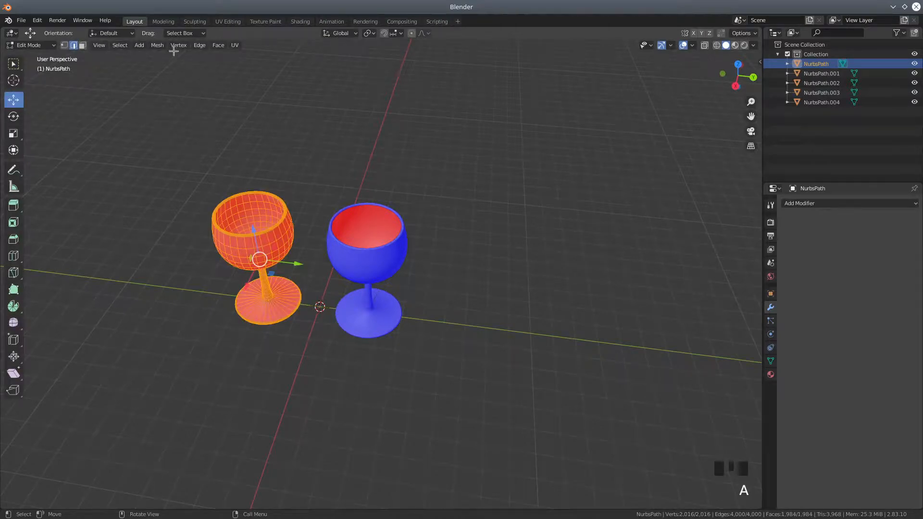
left_click(158, 45)
mouse_move(201, 207)
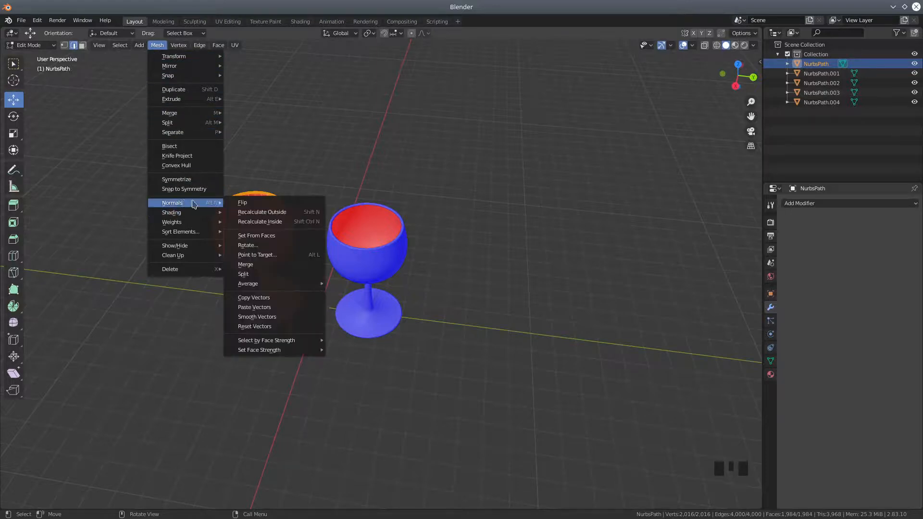
left_click(254, 212)
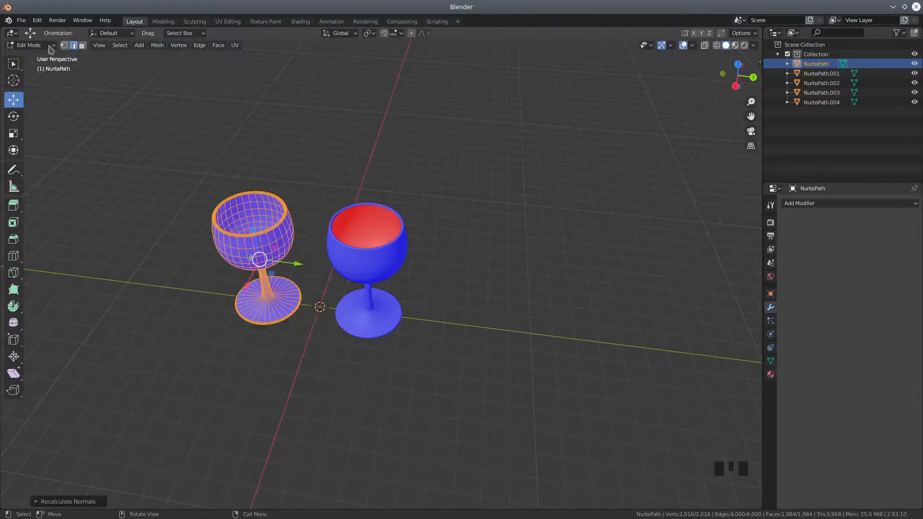
Return to Object Mode, enter Edit Mode on only the copy's inner bowl surface, and select all its geometry.
left_click(29, 44)
left_click(30, 57)
left_click(384, 221)
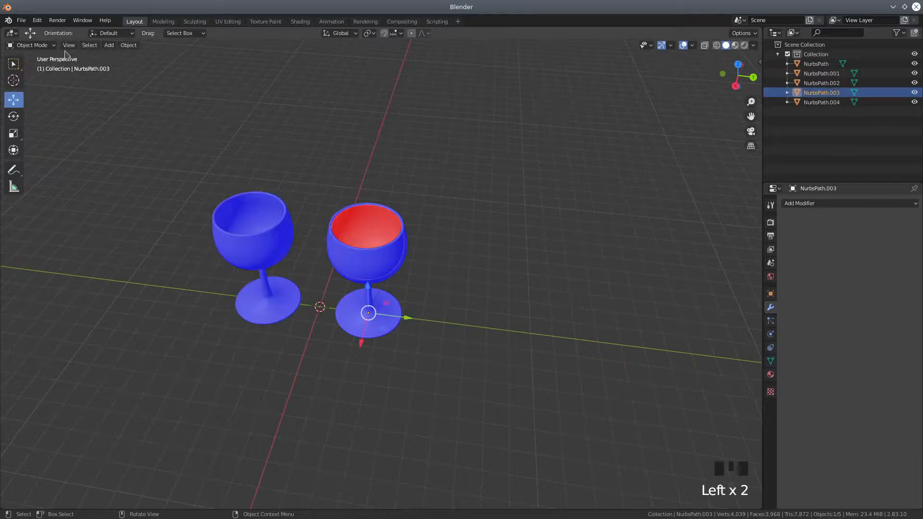
left_click(29, 45)
left_click(48, 68)
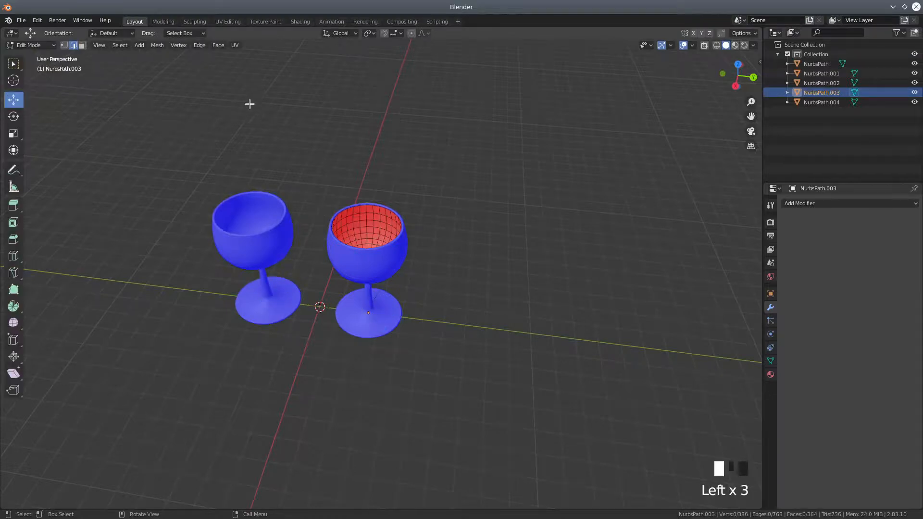
key("a")
Try to recalculate the selected inner bowl normals to the outside.
left_click(158, 45)
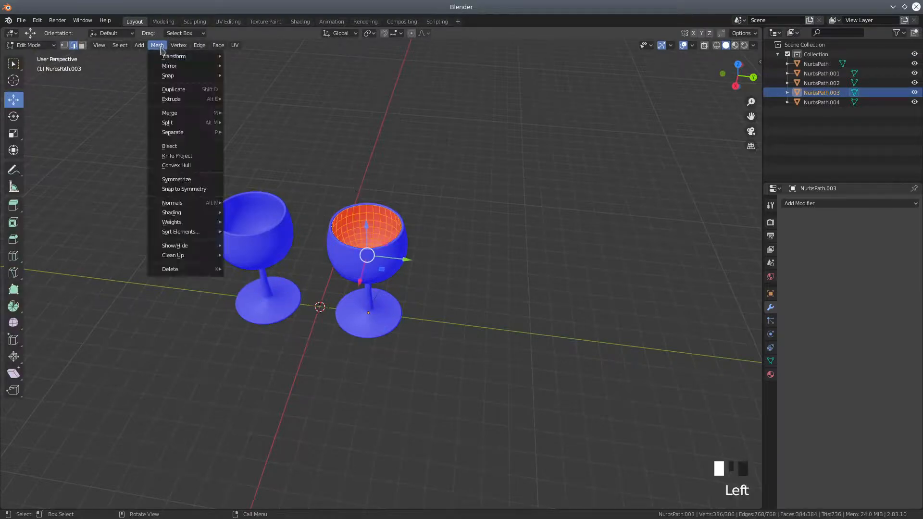
mouse_move(192, 203)
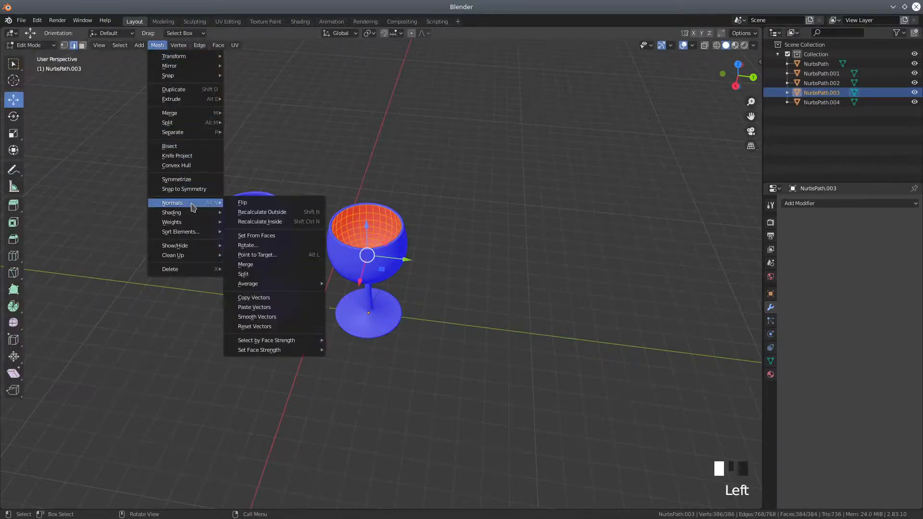
left_click(264, 213)
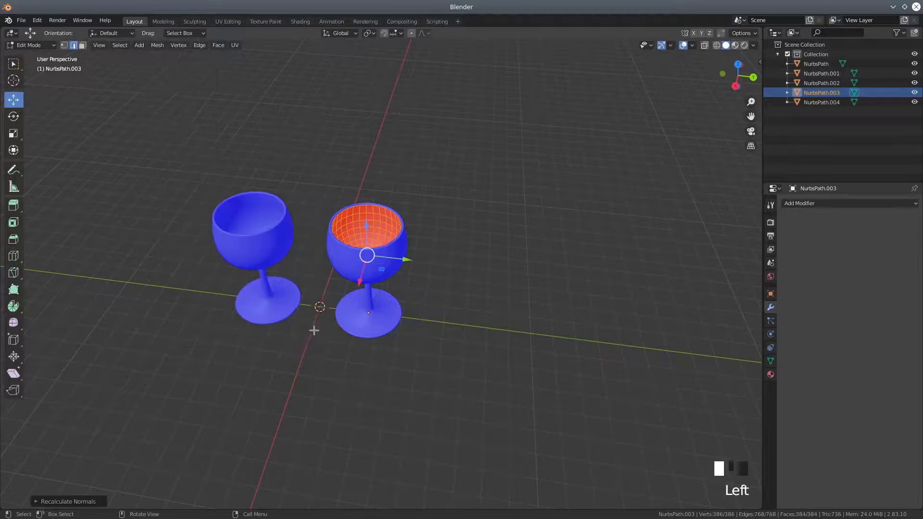
left_click(157, 46)
mouse_move(189, 207)
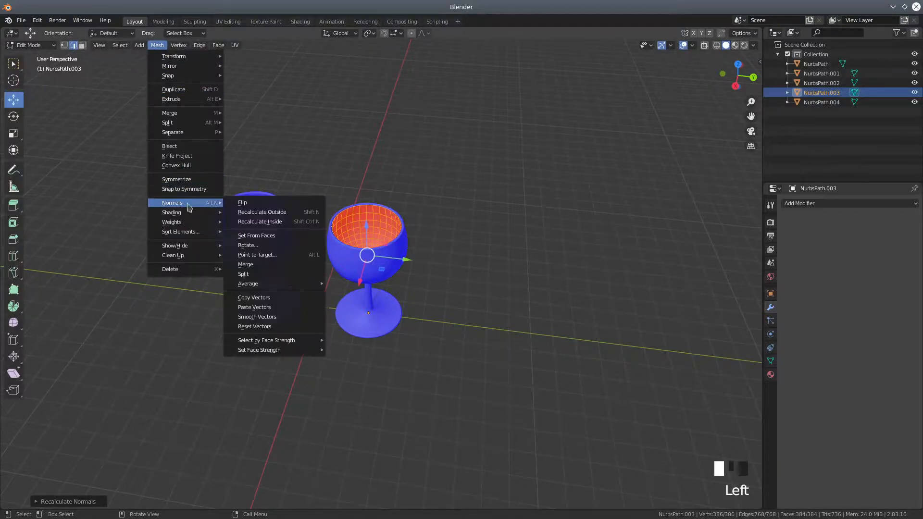
left_click(266, 213)
Flip the normals of the copy's inner bowl surface.
left_click(157, 45)
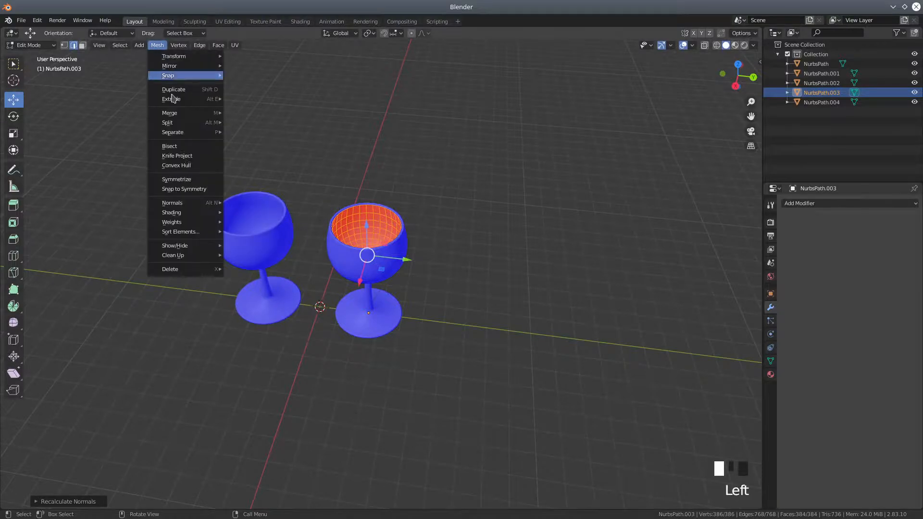
mouse_move(195, 204)
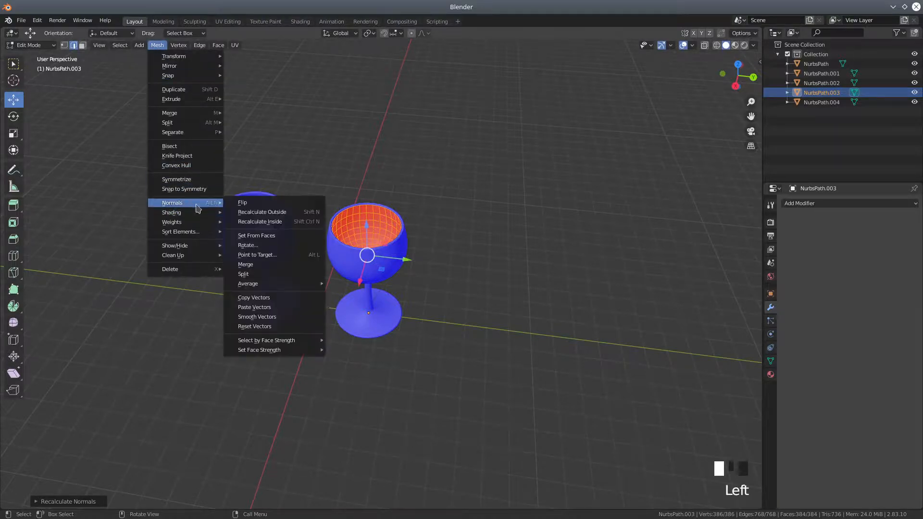
left_click(240, 204)
Return to Object Mode, select the underside disc of the copy's foot, and flip all its normals in Edit Mode.
middle_click_drag(240, 204, 267, 179)
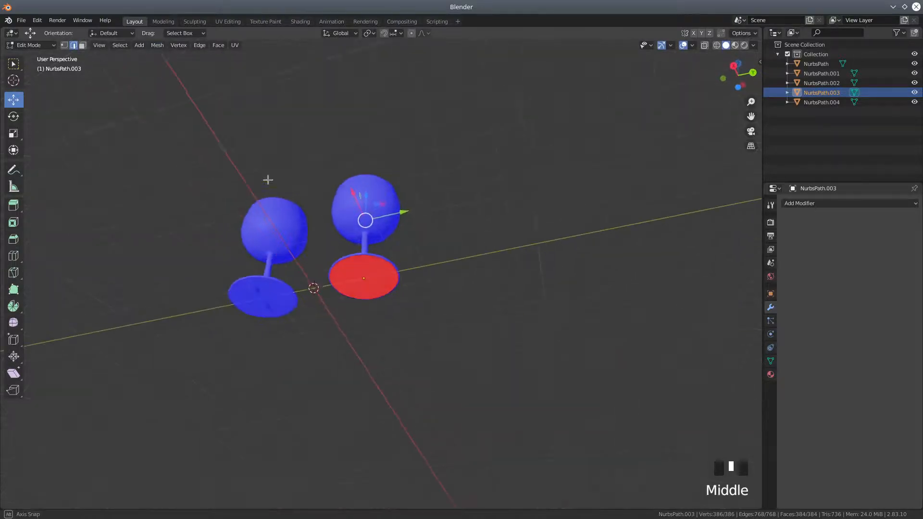
scroll(366, 255, "up", 2)
left_click(29, 45)
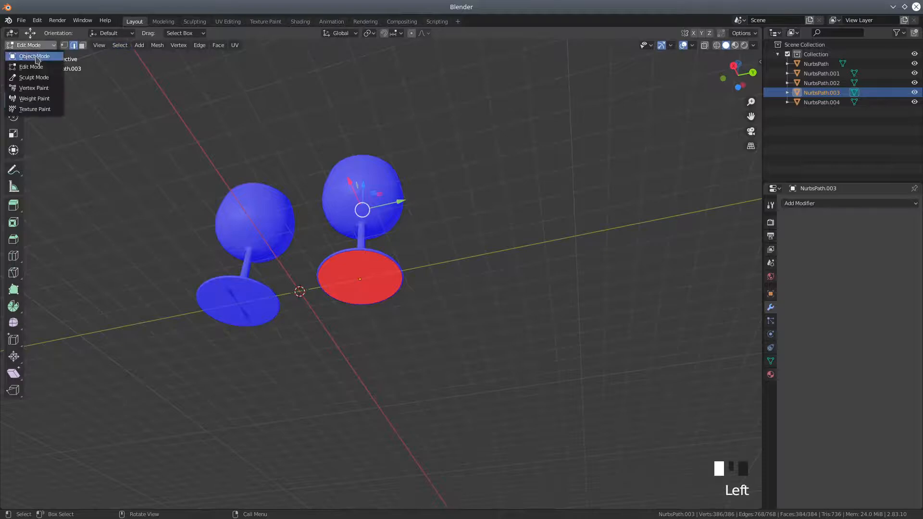
left_click(30, 54)
left_click(329, 272)
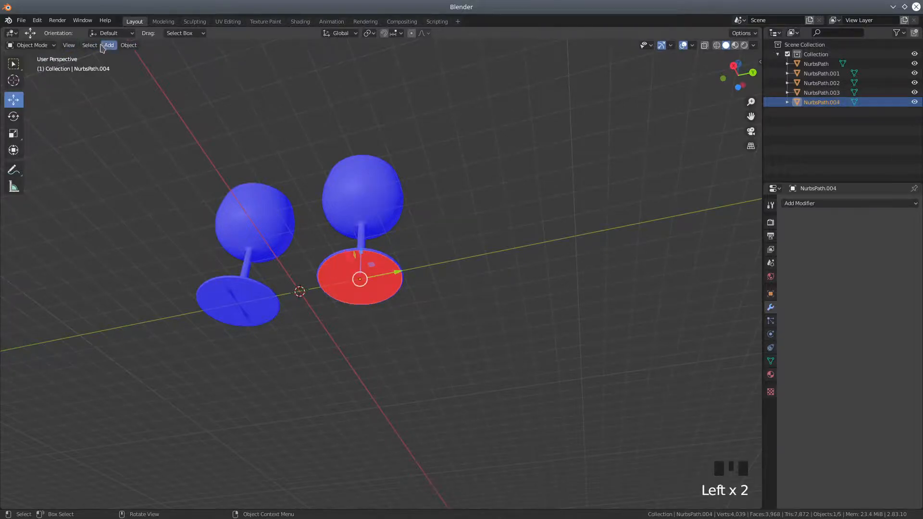
left_click(28, 45)
left_click(38, 64)
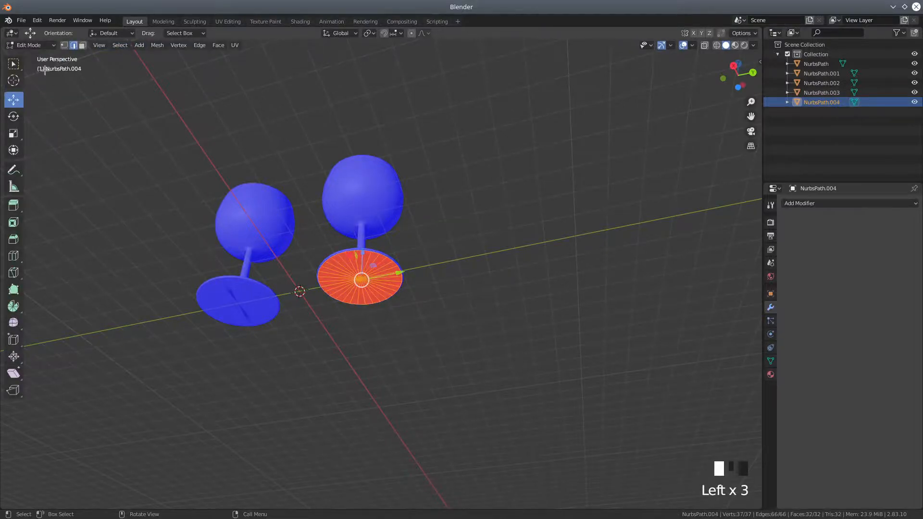
left_click(157, 46)
mouse_move(188, 217)
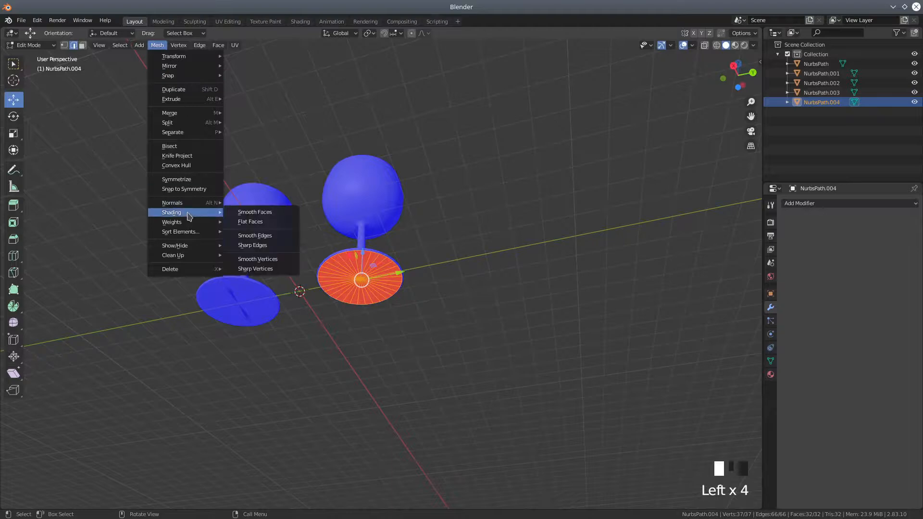
left_click(244, 207)
Return to Object Mode, clear the selection, and add a cube mesh at the 3D cursor between the goblets.
middle_click_drag(207, 214, 245, 298)
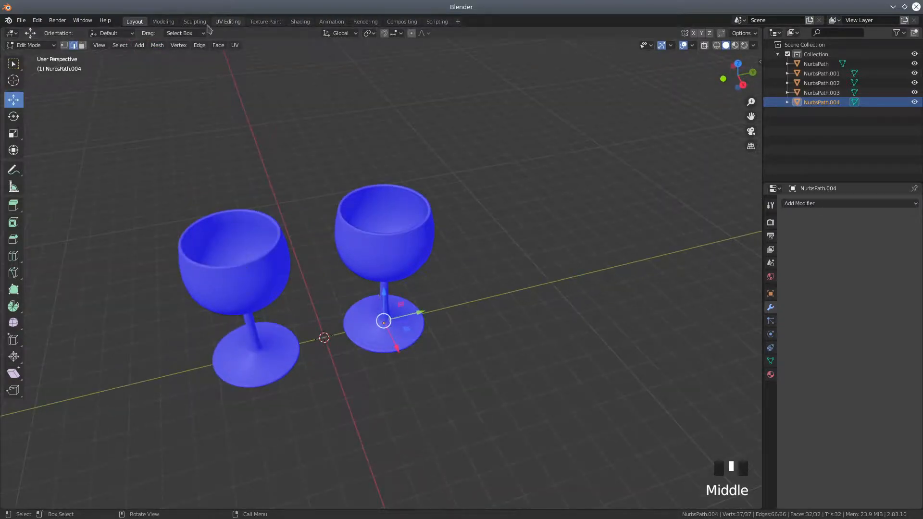
scroll(250, 91, "down", 3)
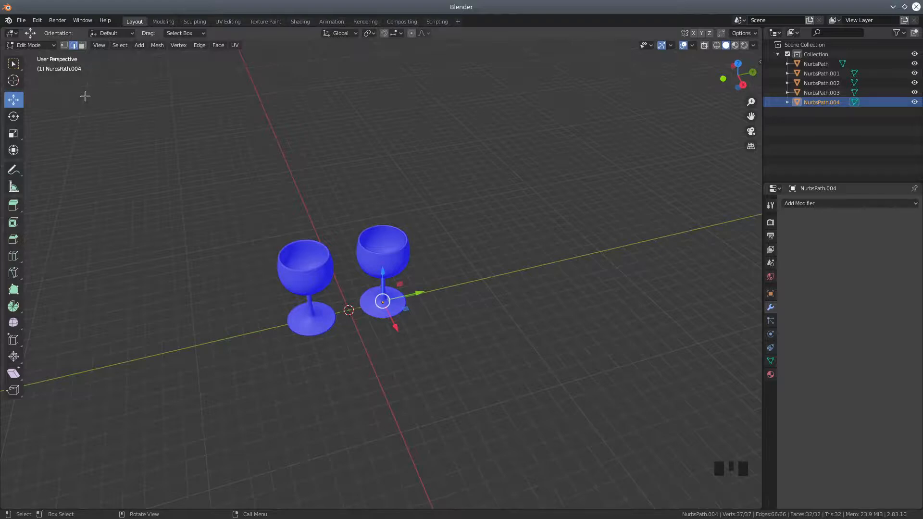
left_click(29, 45)
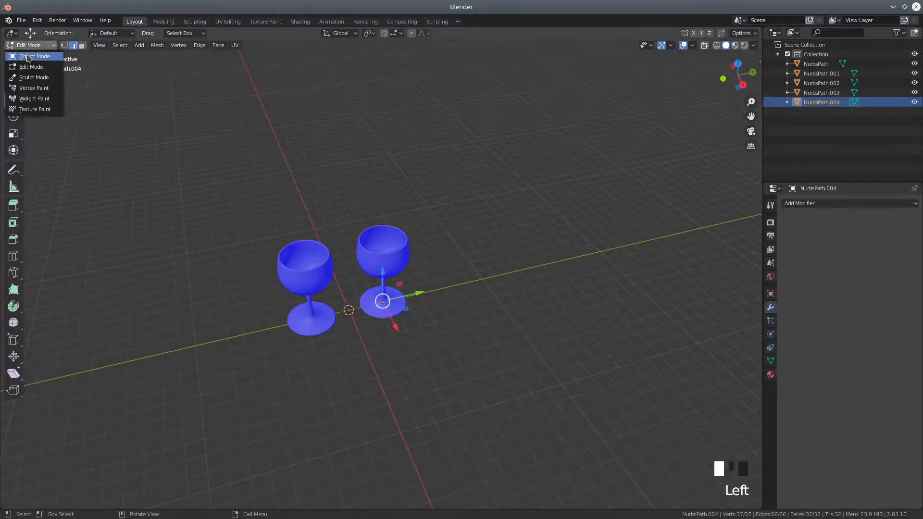
left_click(30, 54)
left_click(187, 320)
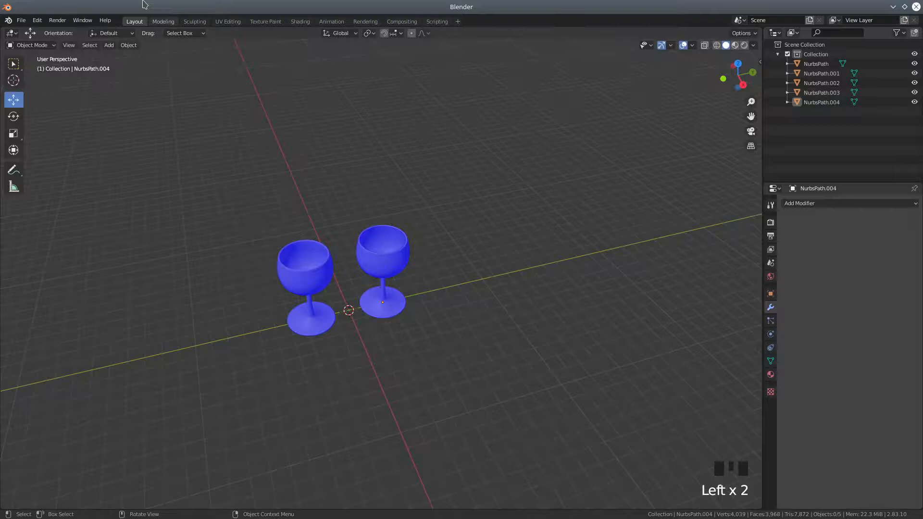
left_click(109, 45)
mouse_move(118, 57)
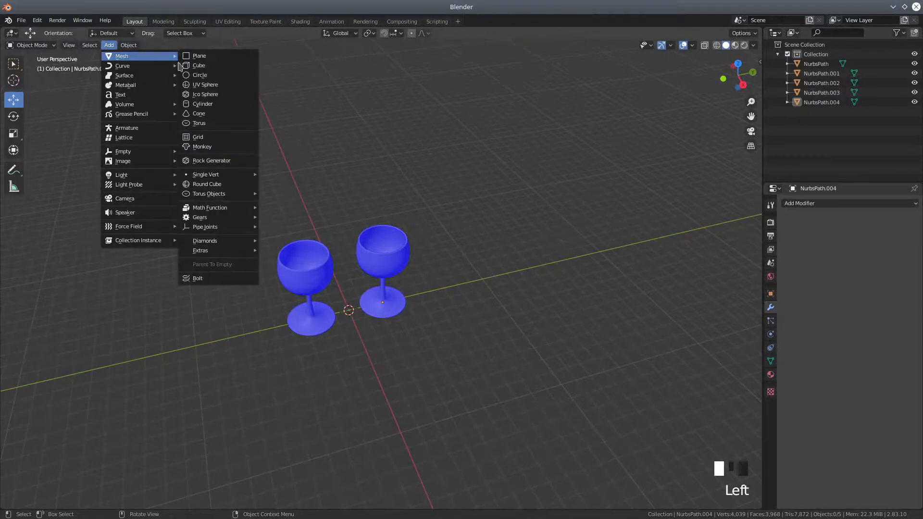
left_click(195, 66)
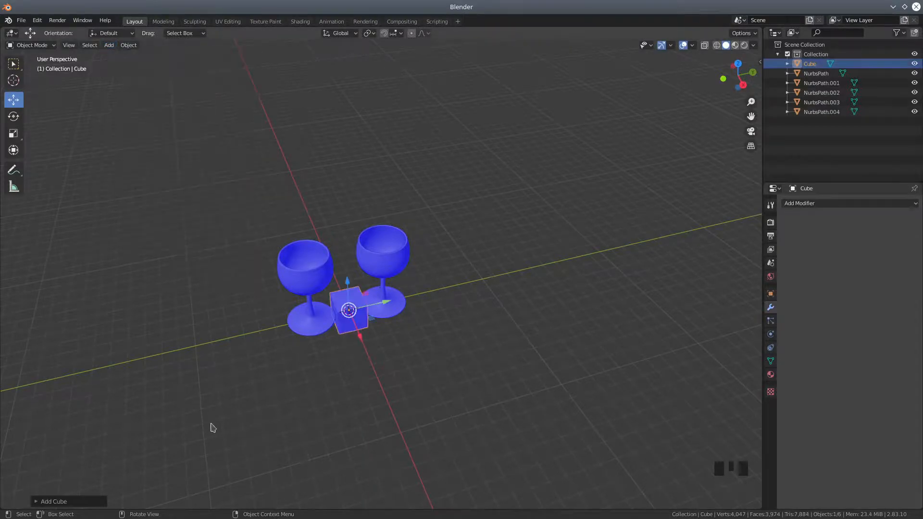
Scale the new cube uniformly by 0.5.
scroll(185, 398, "up", 5)
middle_click_drag(227, 427, 272, 353)
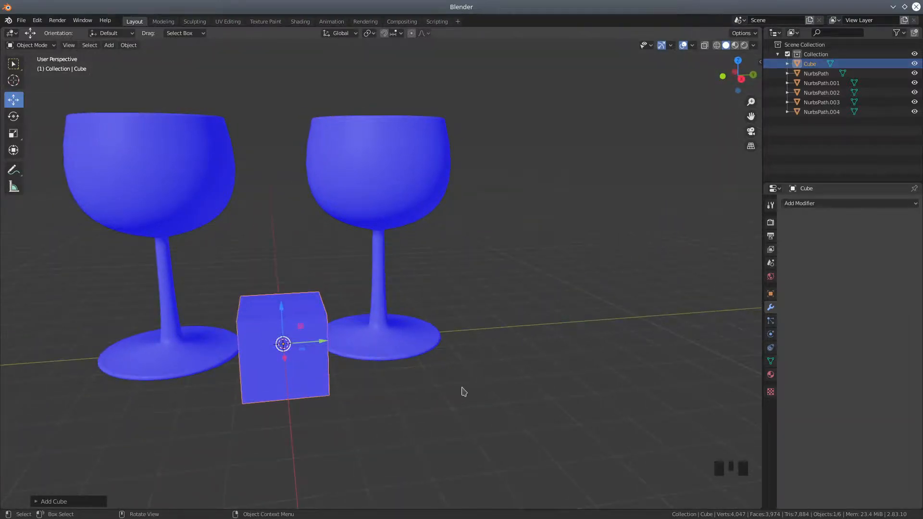
type("s.5")
key("Return")
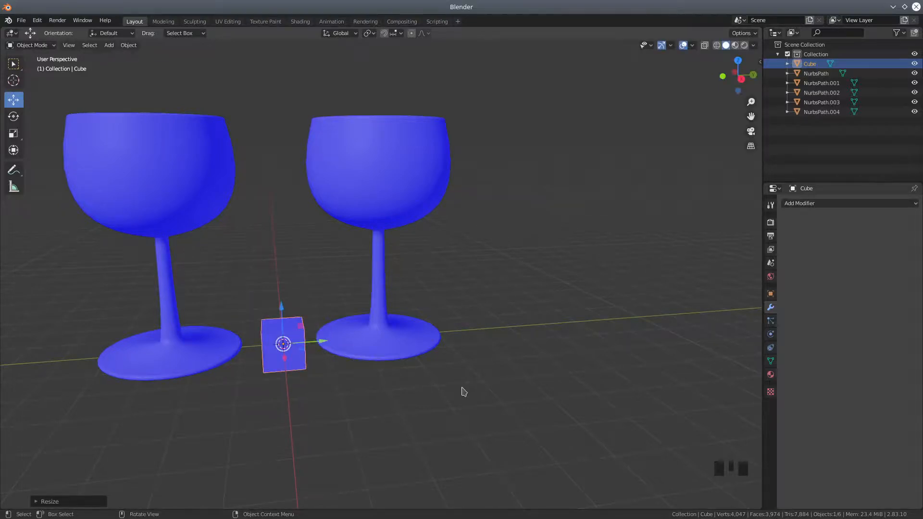
Select the copied goblet's body together with the original goblet.
left_click(365, 155)
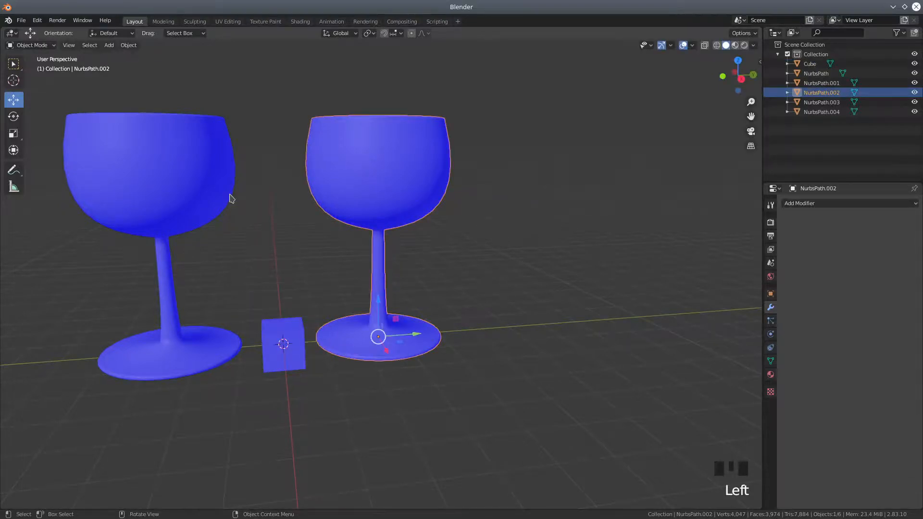
left_click(211, 199, "shift")
scroll(481, 299, "down", 2)
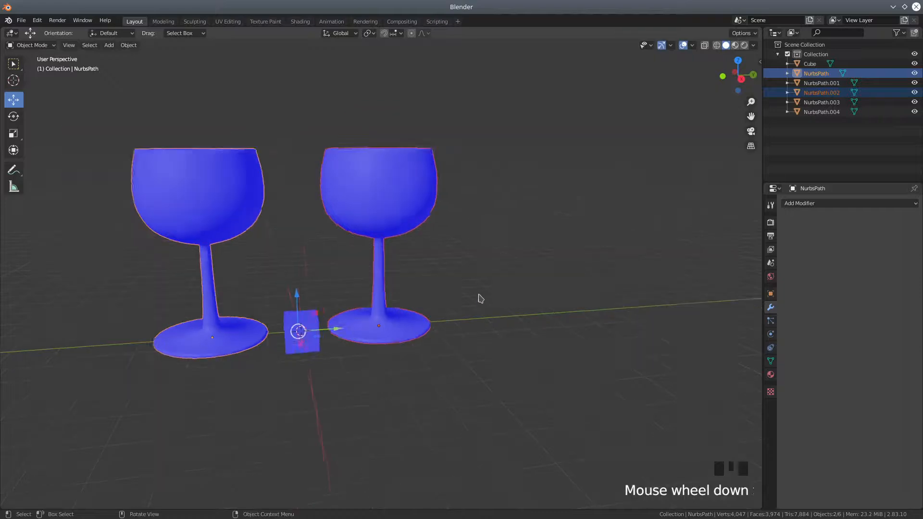
scroll(481, 299, "down", 1)
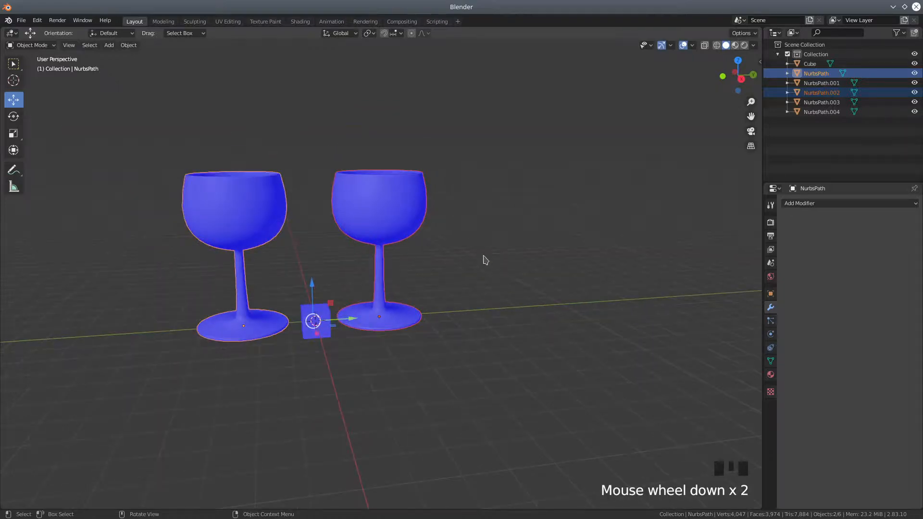
key("s")
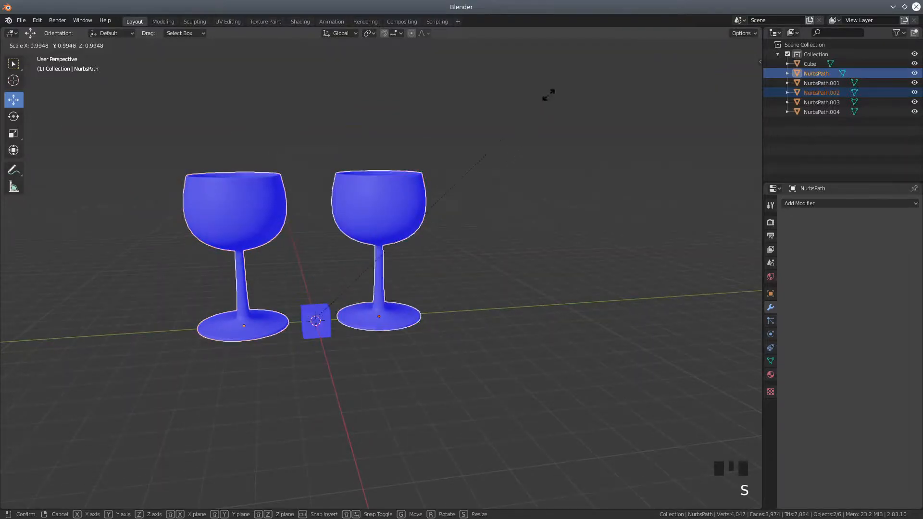
right_click(483, 174)
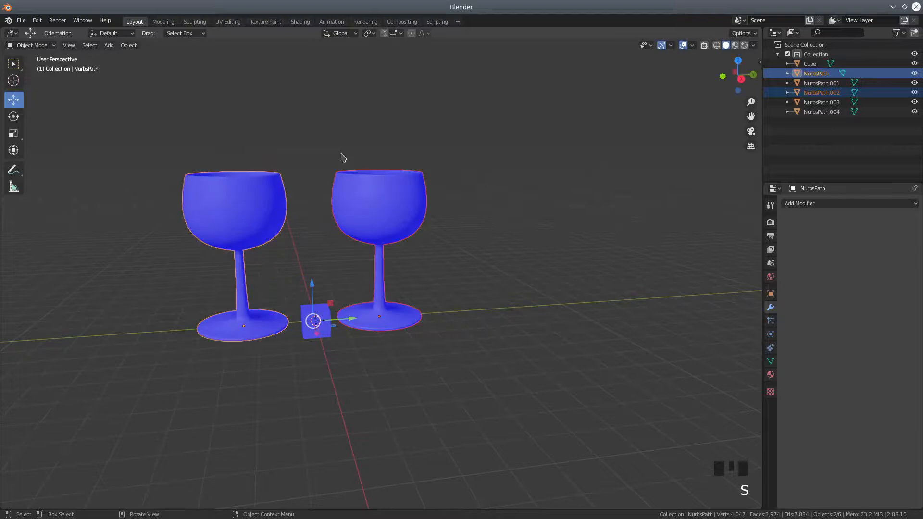
Switch to wireframe display and add the copy's inner bowl surface and foot underside disc to the selection.
left_click(716, 44)
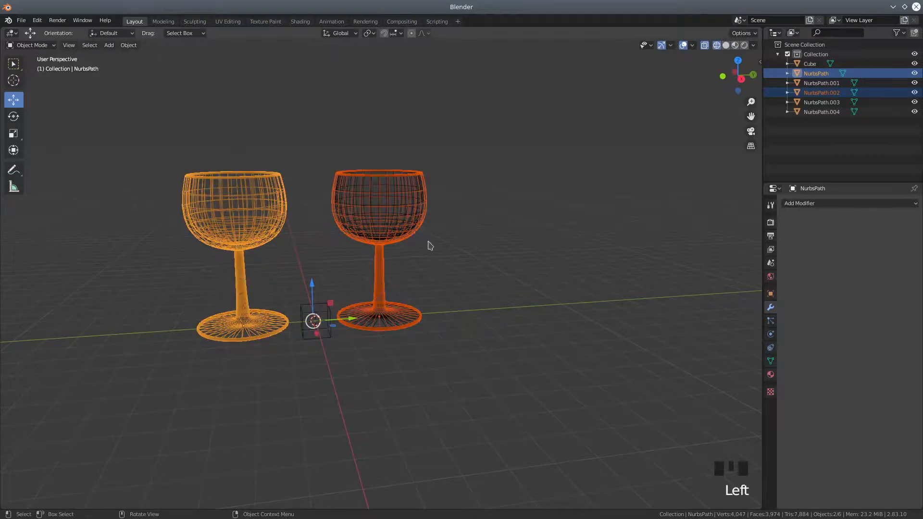
left_click(386, 325, "shift")
left_click(380, 203, "shift")
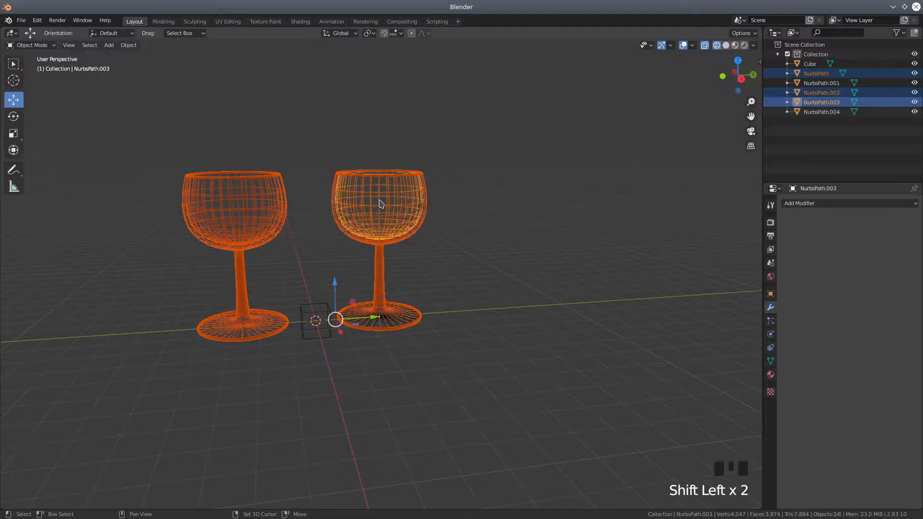
left_click(393, 328, "shift")
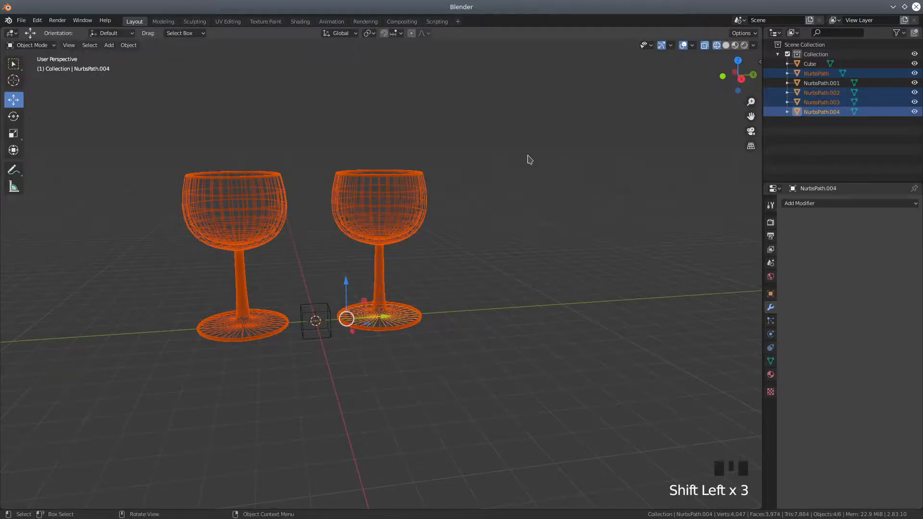
Scale the four selected goblet parts down until the goblets are smaller than the cube, and lower them slightly along Z.
key("s")
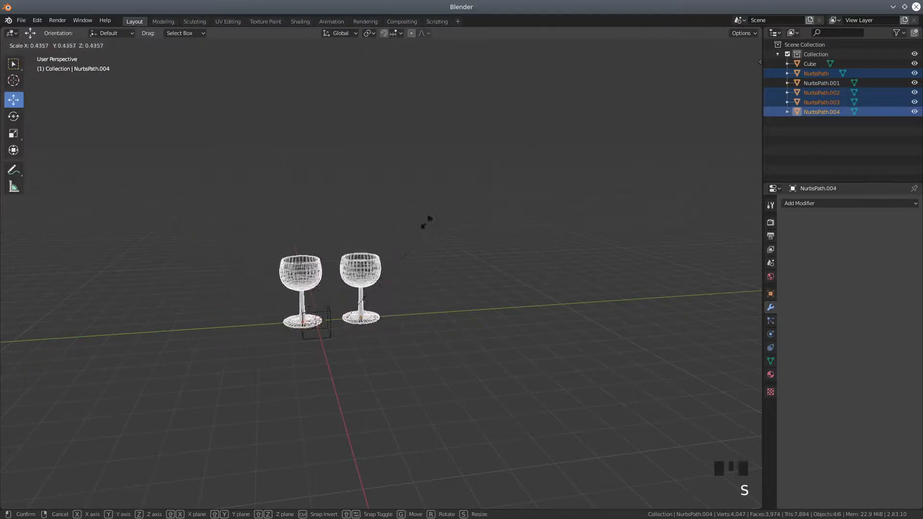
left_click(363, 285)
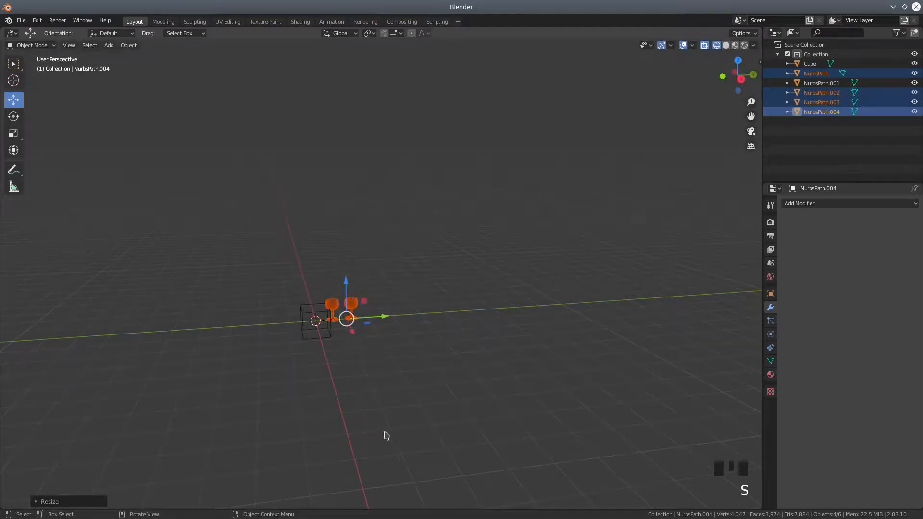
mouse_move(347, 288)
left_mouse_down()
mouse_move(343, 267)
mouse_move(343, 283)
left_mouse_up()
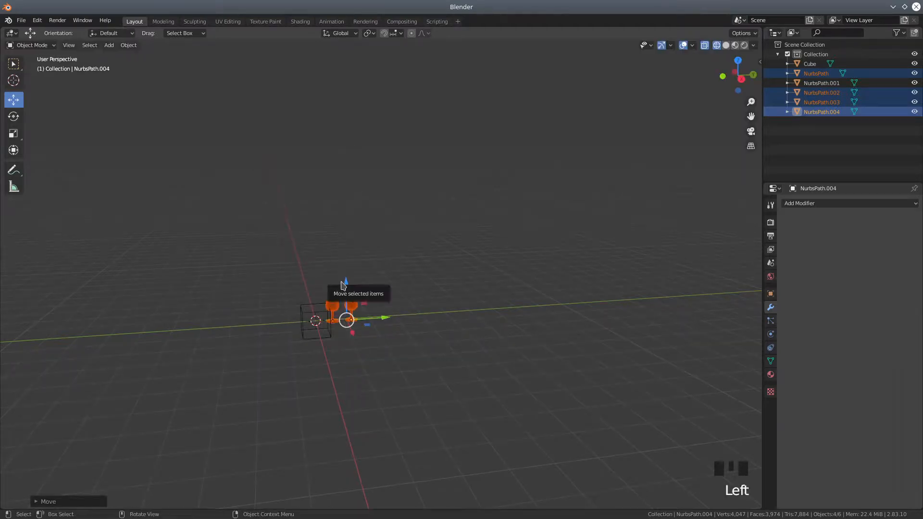
In the right orthographic view, scale the goblet parts down further and raise them along Z until their feet rest on the ground line.
key("KP_3")
scroll(372, 399, "up", 5)
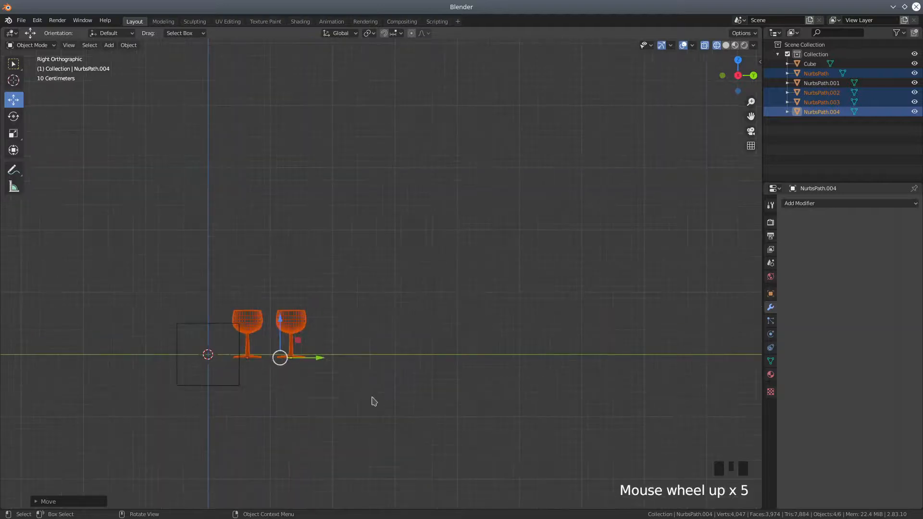
key("s")
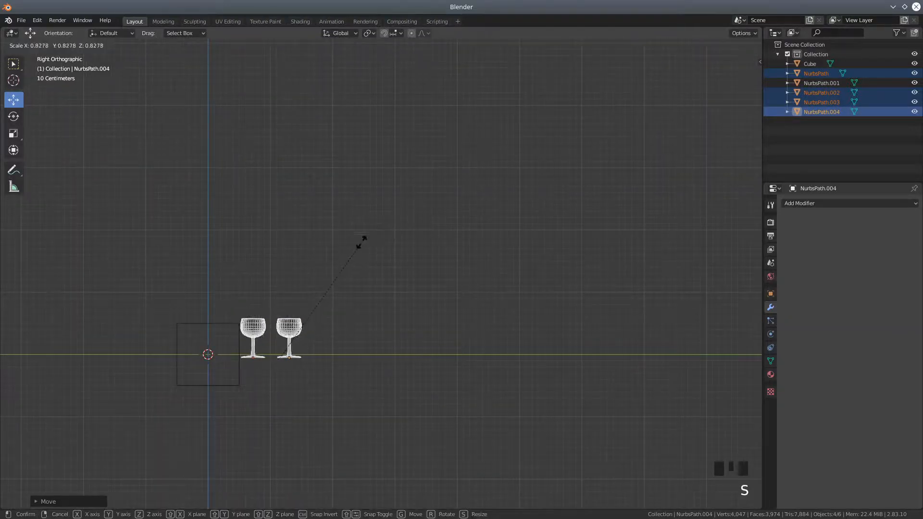
left_click(271, 315)
left_click_drag(279, 318, 280, 311)
Delete the cube and move both goblets together along Y so they stand on either side of the world origin.
left_click(225, 325)
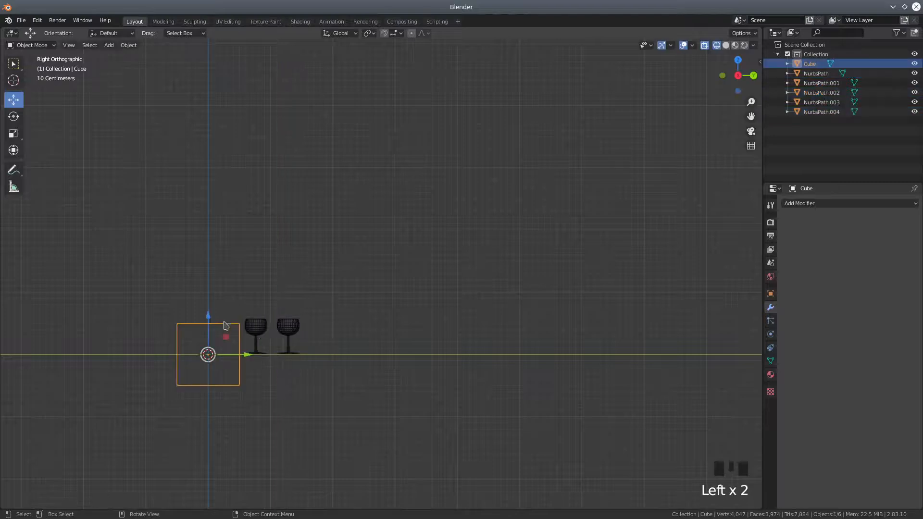
key("Delete")
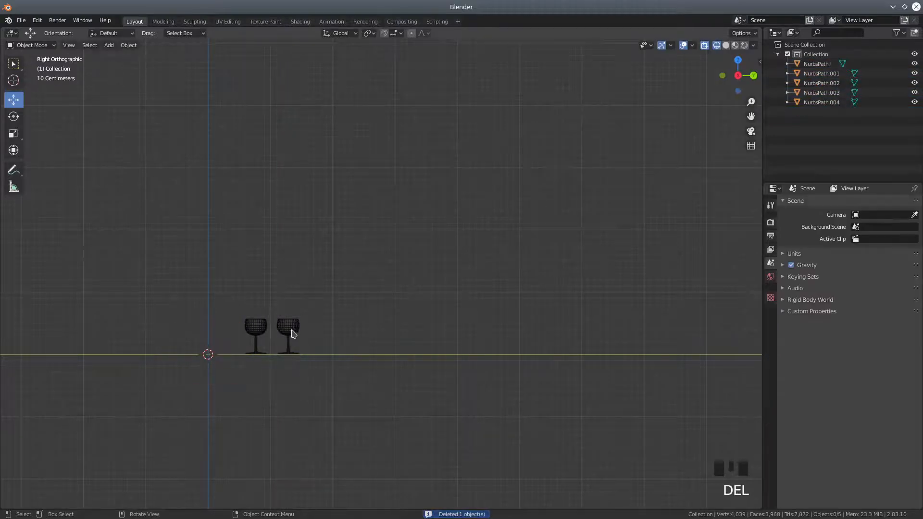
key("b")
left_click_drag(222, 293, 332, 398)
left_click_drag(321, 354, 251, 351)
Lower both goblets slightly along Z so their feet rest on the ground line.
scroll(338, 406, "up", 4)
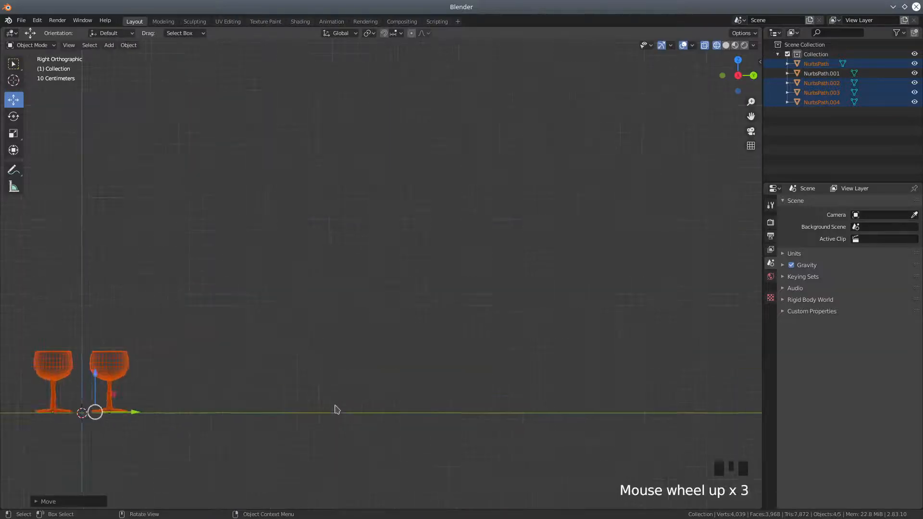
middle_click_drag(261, 369, 599, 146, "shift")
scroll(476, 286, "up", 4)
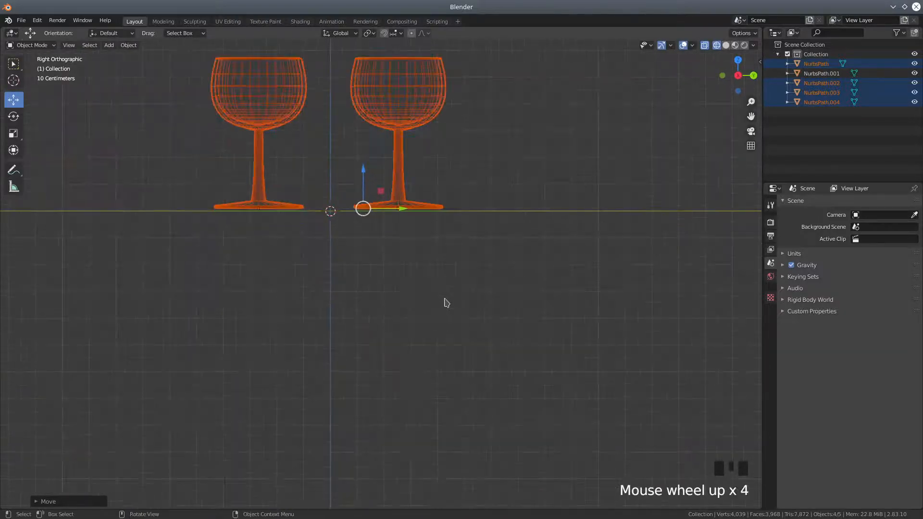
left_click_drag(363, 171, 363, 172)
middle_click_drag(560, 252, 430, 195)
scroll(531, 279, "down", 5)
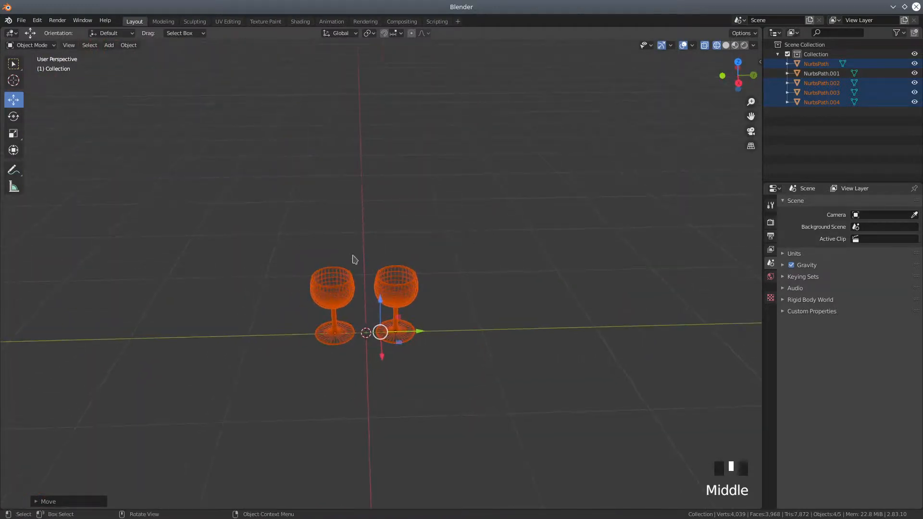
scroll(354, 260, "up", 2)
left_click(325, 303)
left_click(128, 45)
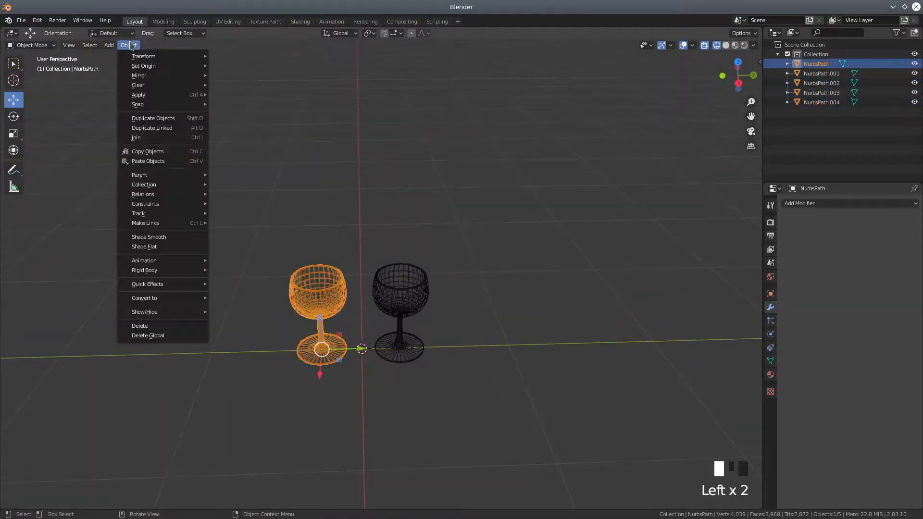
left_click(397, 292)
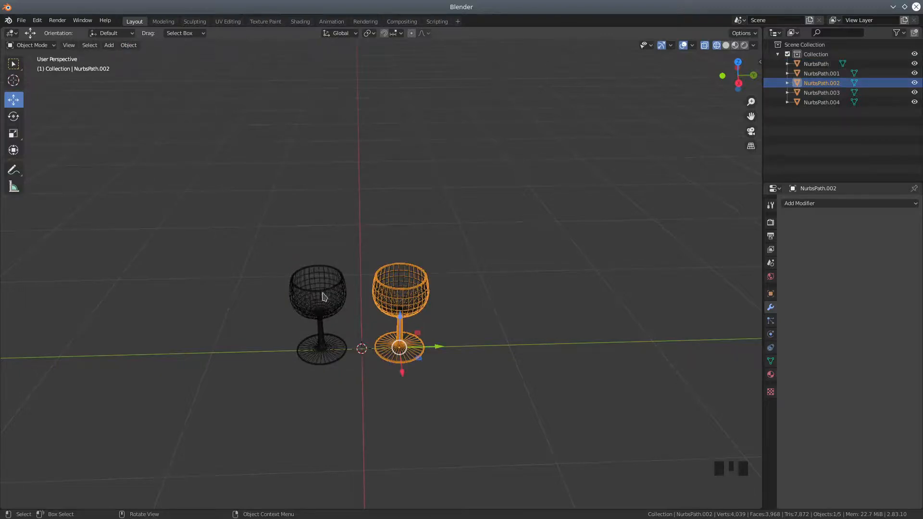
scroll(337, 331, "up", 4)
scroll(336, 327, "down", 2)
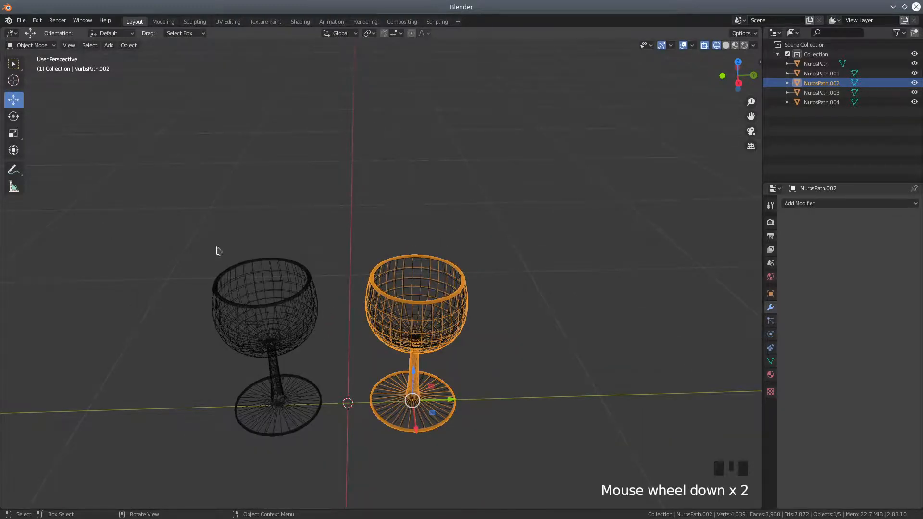
Apply all transforms to the original goblet.
left_click(287, 291)
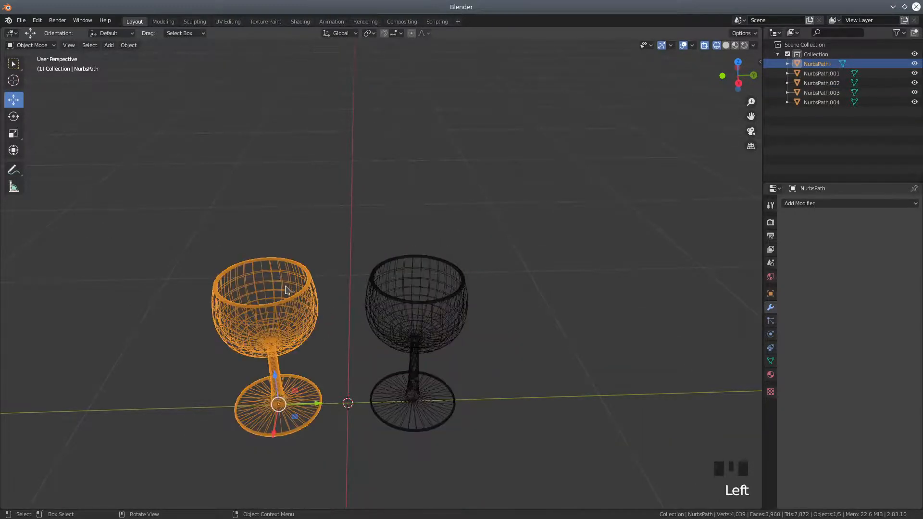
left_click(128, 45)
mouse_move(141, 69)
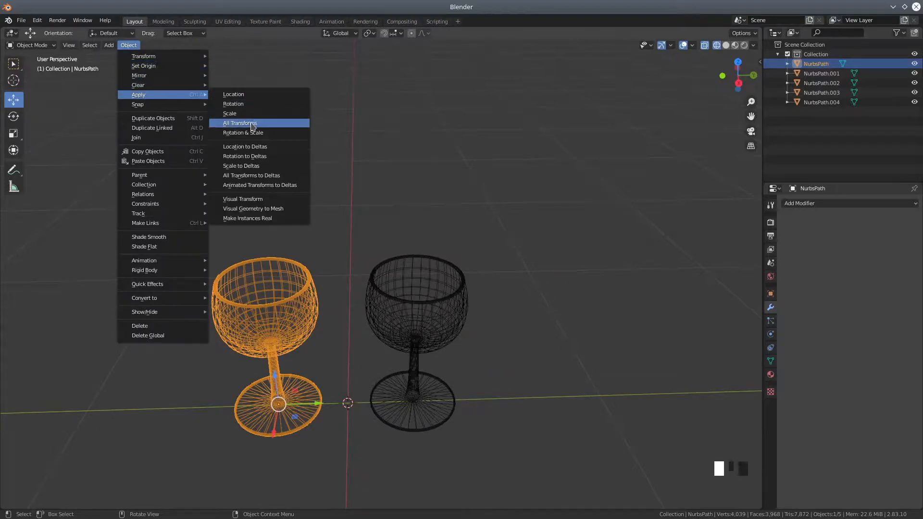
left_click(251, 125)
Select the three parts of the copied goblet together and apply all transforms to them.
left_click(531, 338)
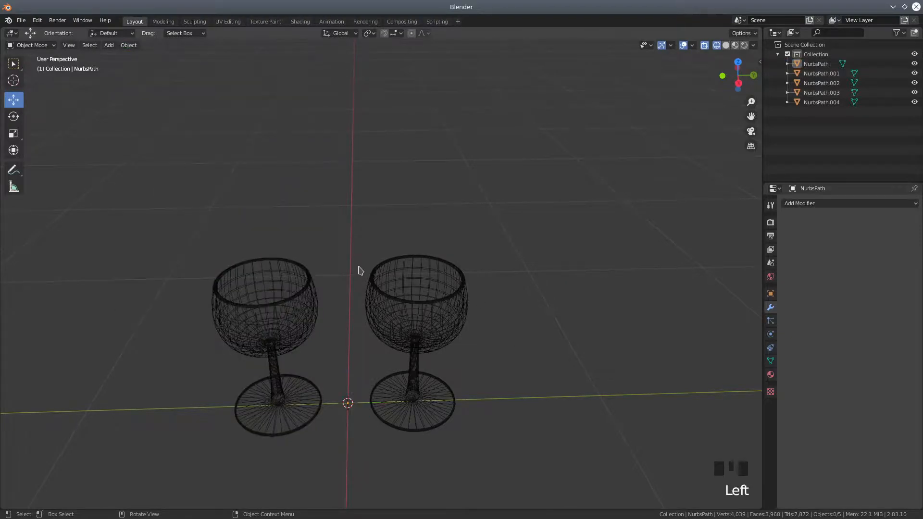
key("b")
left_click_drag(359, 233, 491, 470)
left_click(128, 45)
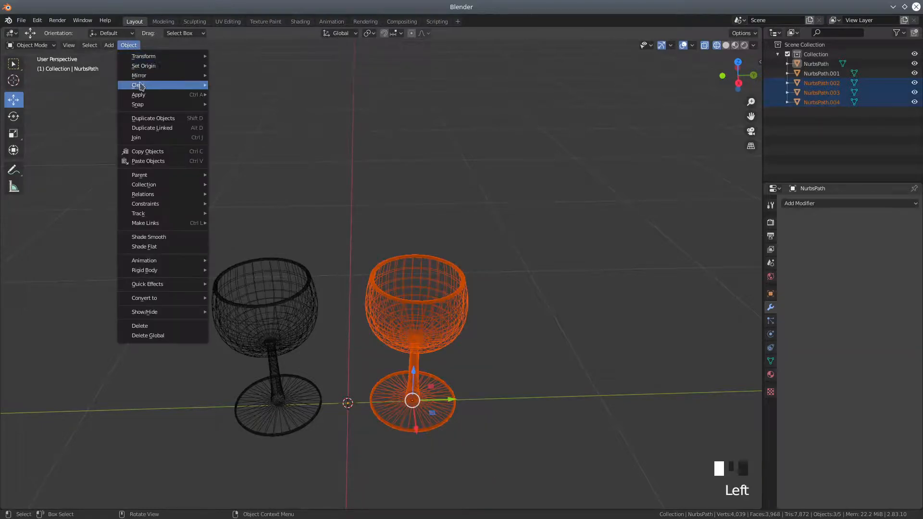
mouse_move(141, 96)
left_click(255, 123)
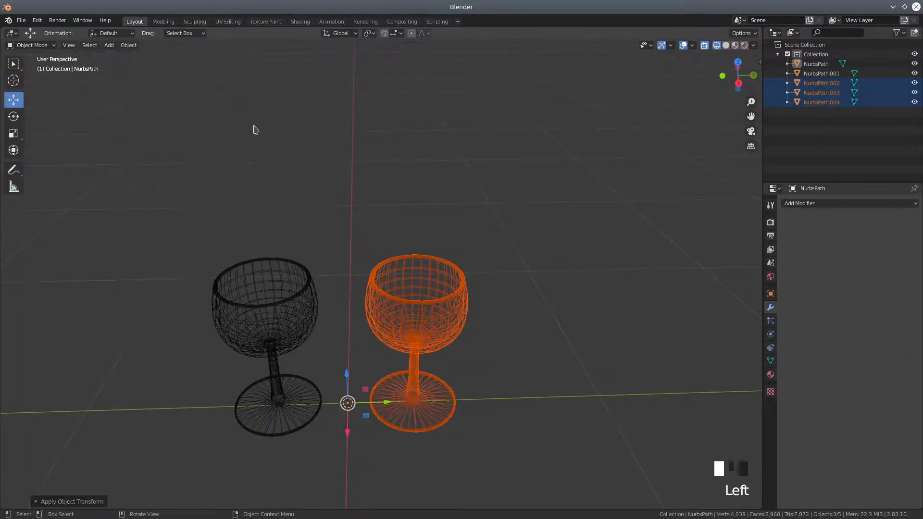
Select the copied goblet's body, inner bowl surface and foot underside disc in turn to check each part's origin.
left_click(506, 318)
left_click(418, 281)
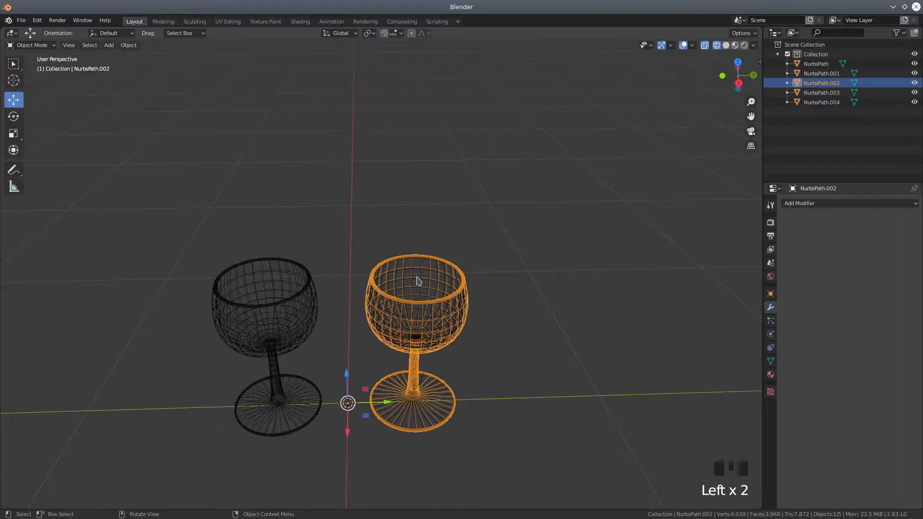
left_click(417, 340)
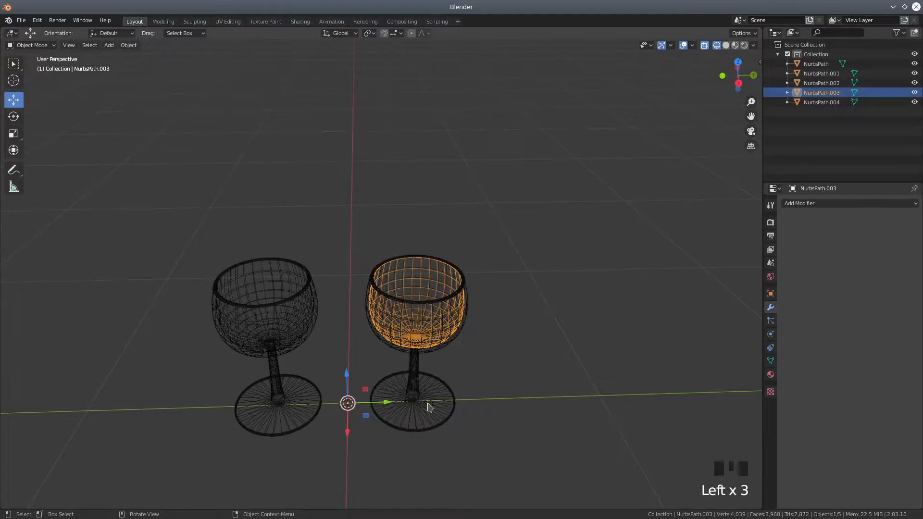
left_click(429, 407)
Select all the parts of both goblets in the perspective view.
scroll(257, 189, "down", 2)
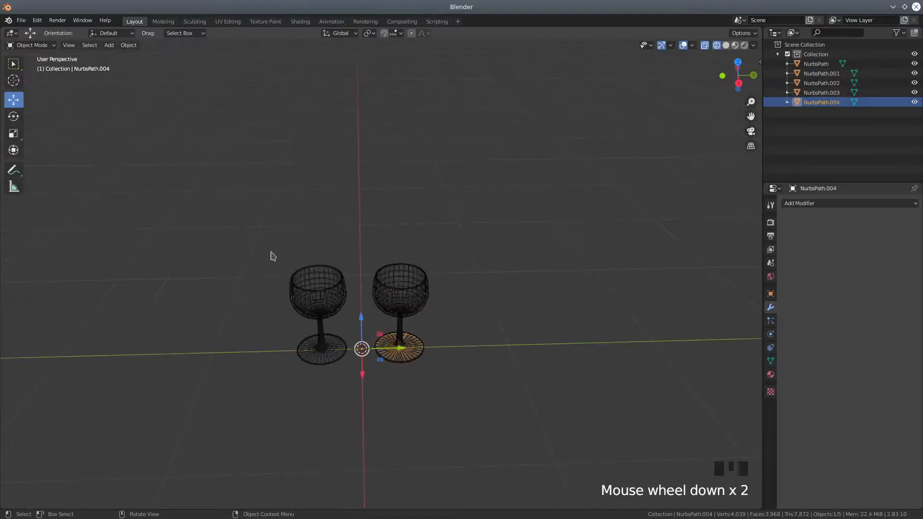
key("b")
left_click_drag(245, 226, 495, 425)
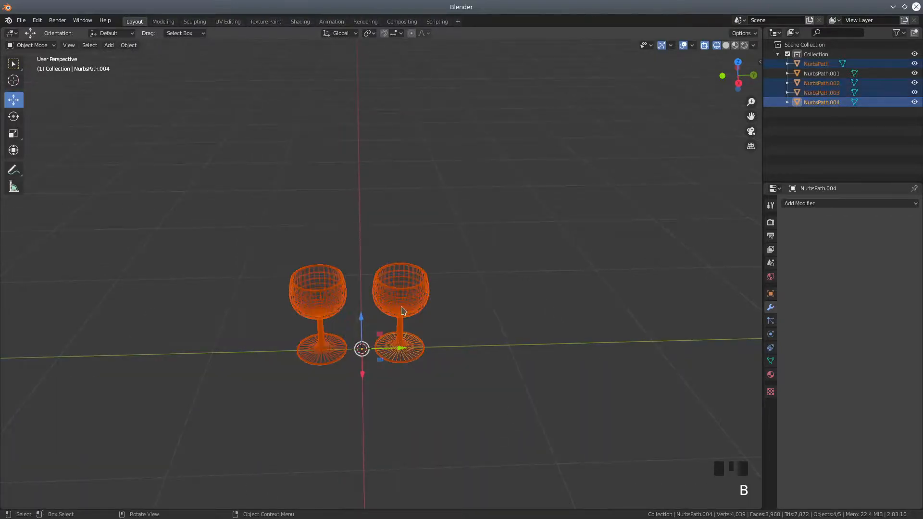
scroll(272, 105, "down", 1)
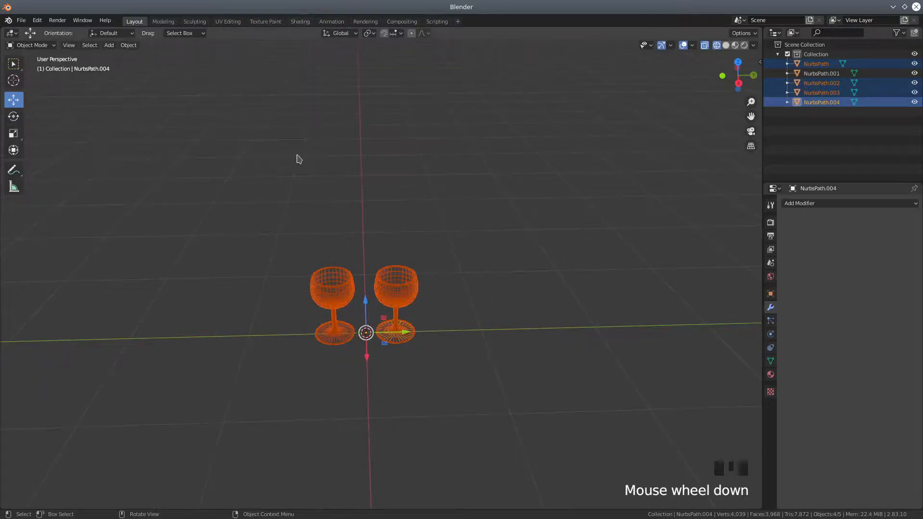
scroll(300, 168, "down", 3)
scroll(292, 181, "up", 6)
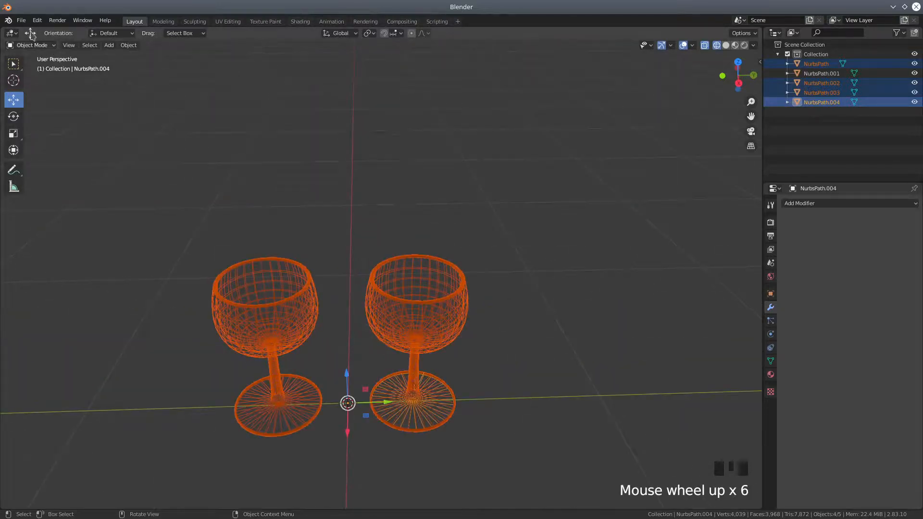
Save the scene in the Downloads folder as new glasses.blend.
left_click(21, 20)
mouse_move(68, 186)
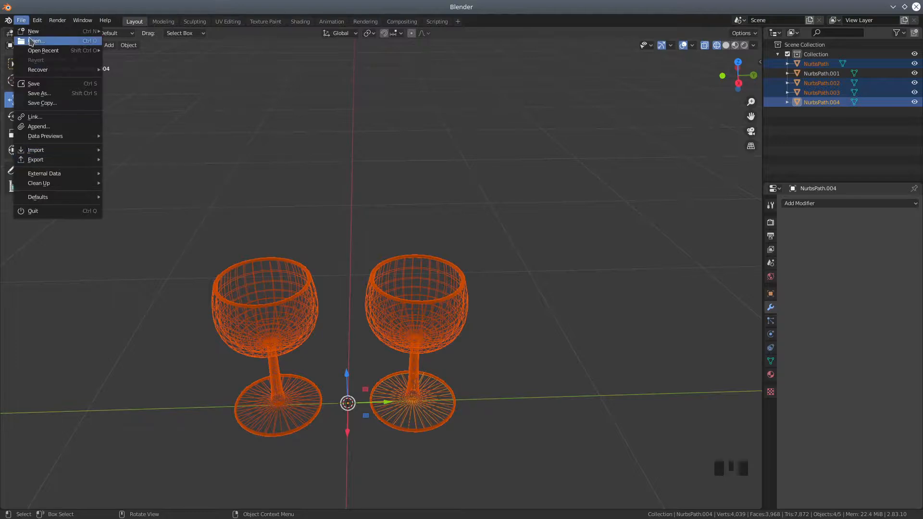
mouse_move(27, 30)
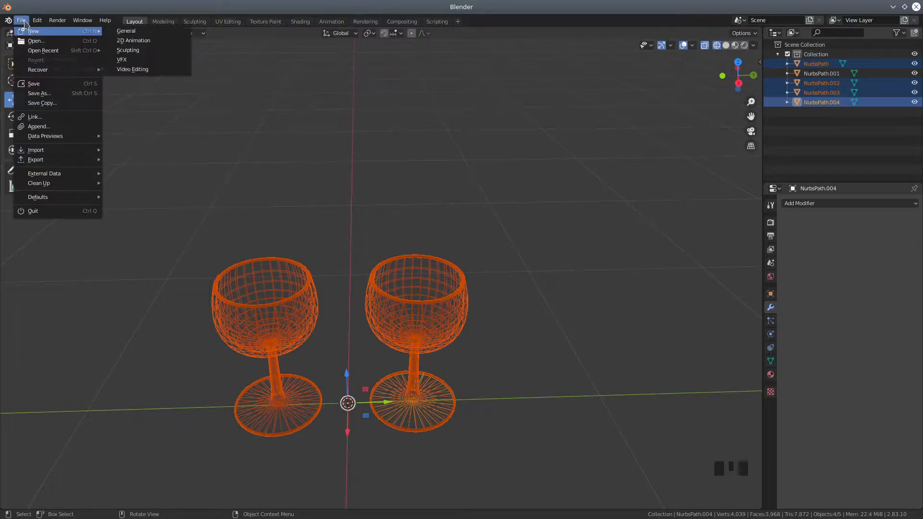
left_click(37, 95)
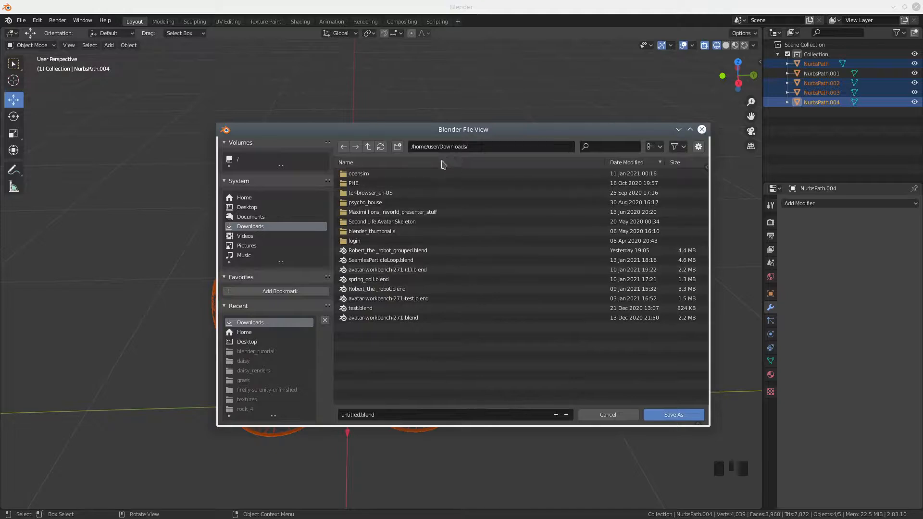
left_click(353, 413)
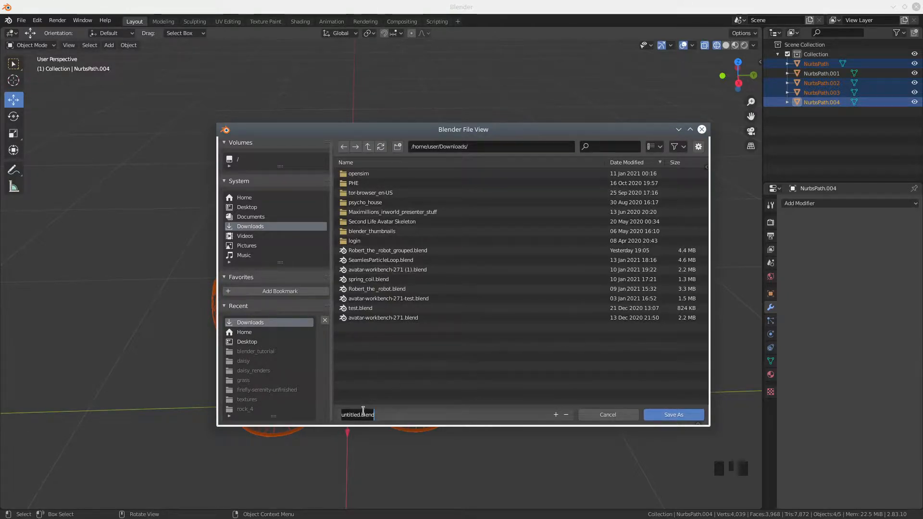
left_click_drag(359, 415, 338, 416)
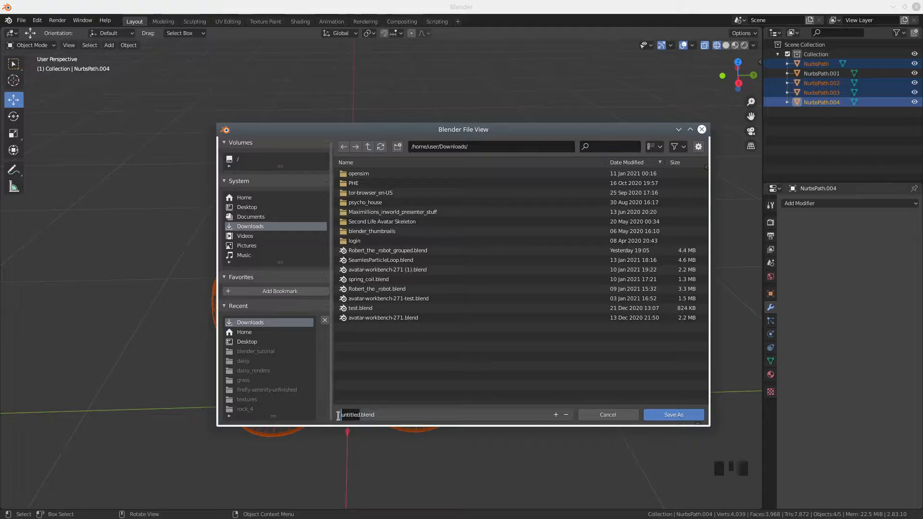
key("BackSpace")
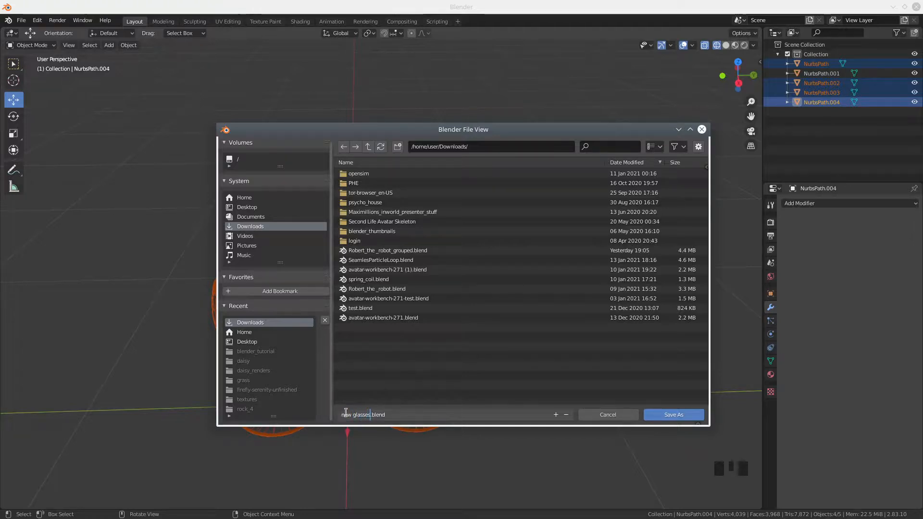
left_click(675, 410)
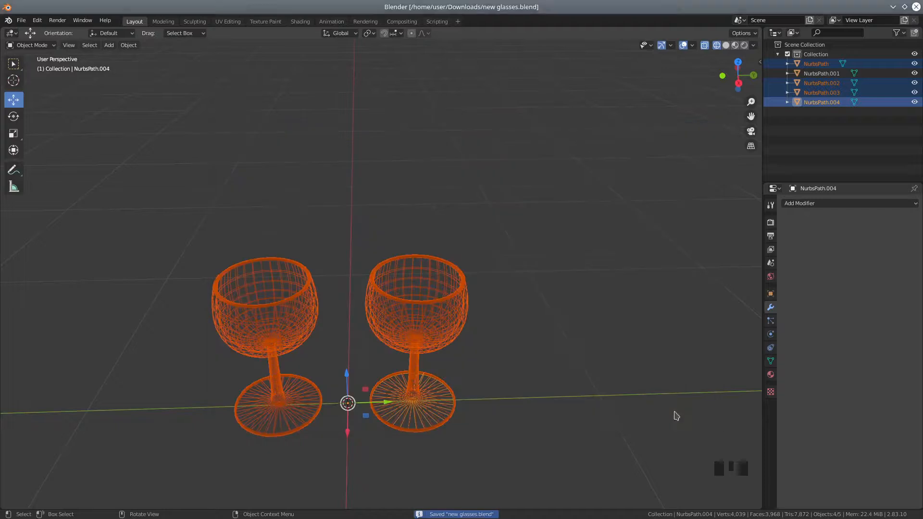
Export the selected goblets as the COLLADA file new glasses.dae, using the Sl+Open Sim Static preset.
left_click(21, 19)
mouse_move(61, 159)
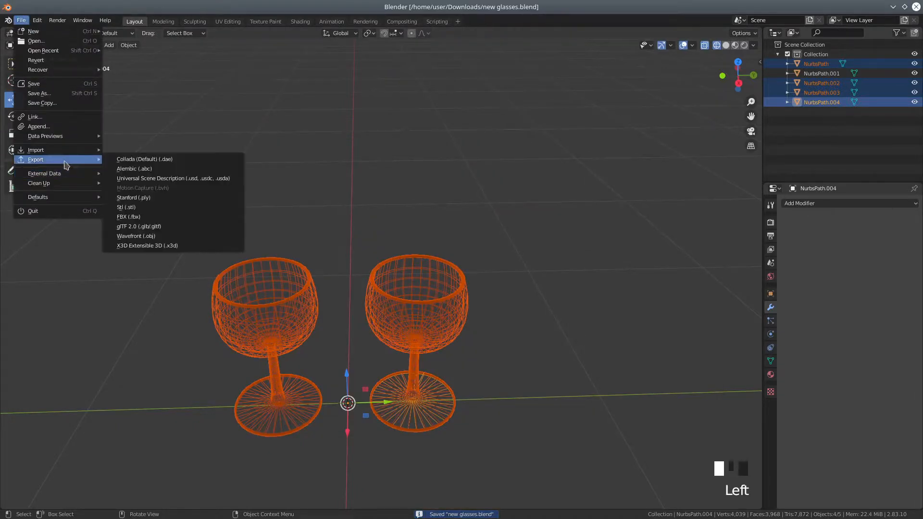
left_click(142, 160)
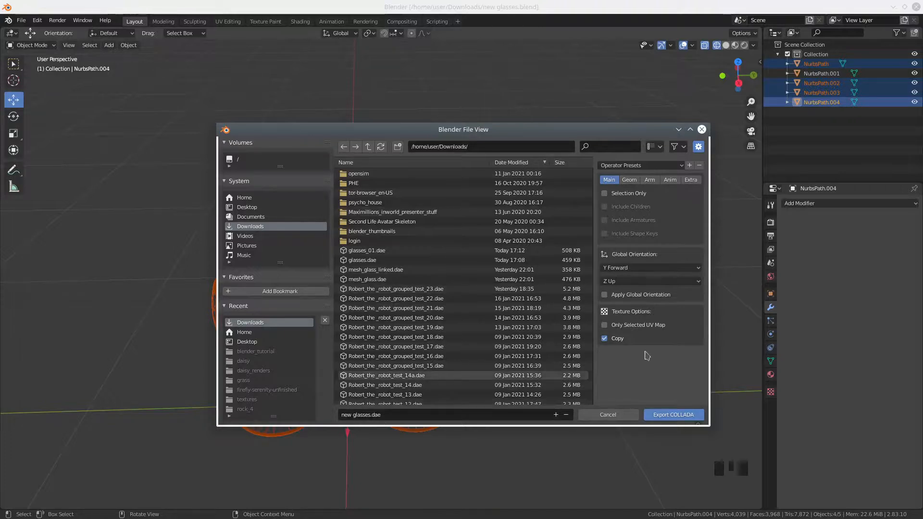
left_click(639, 167)
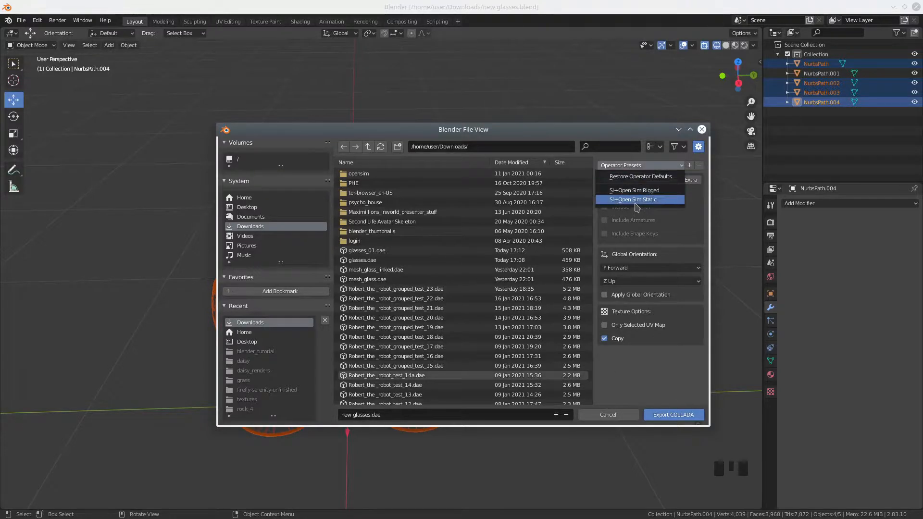
left_click(638, 205)
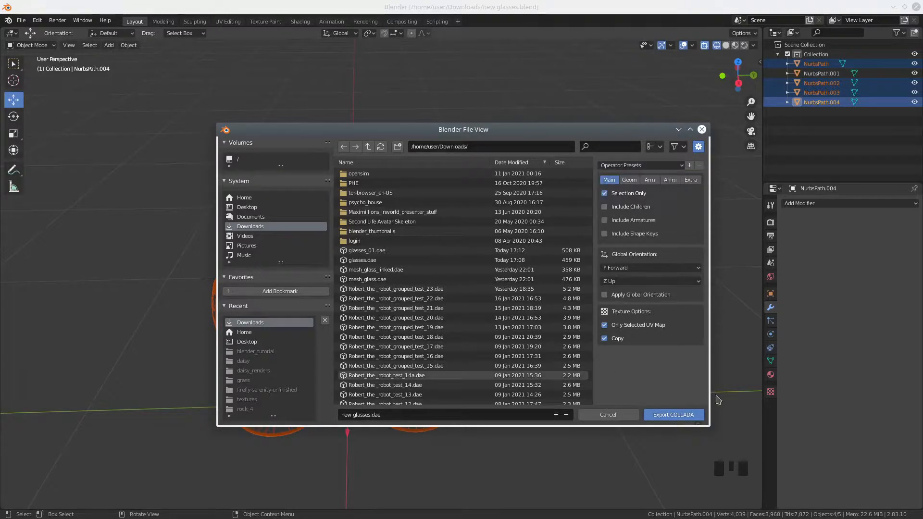
left_click(674, 416)
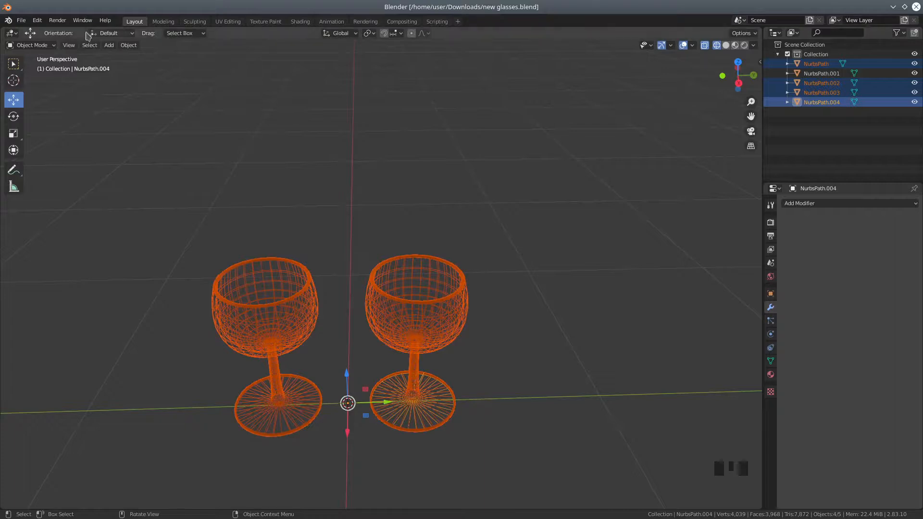
Save the goblet scene and switch from Blender to the Firestorm viewer.
left_click(22, 20)
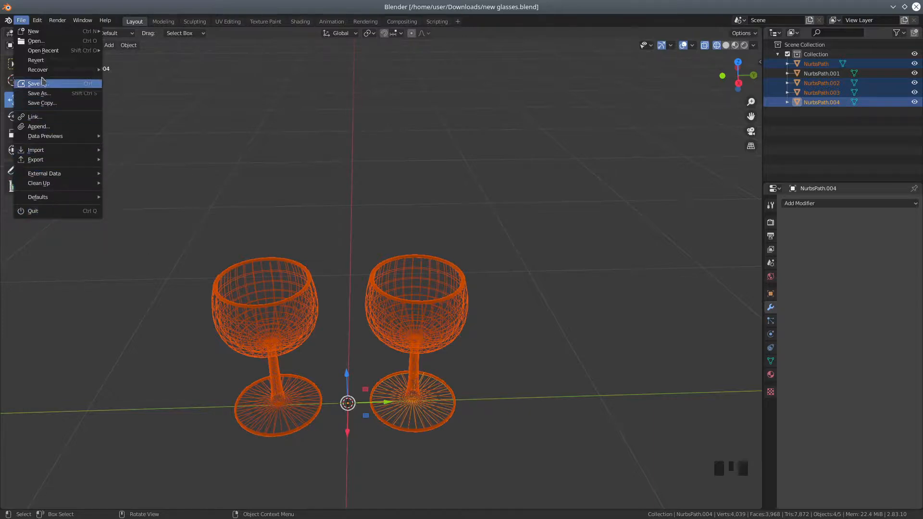
left_click(894, 7)
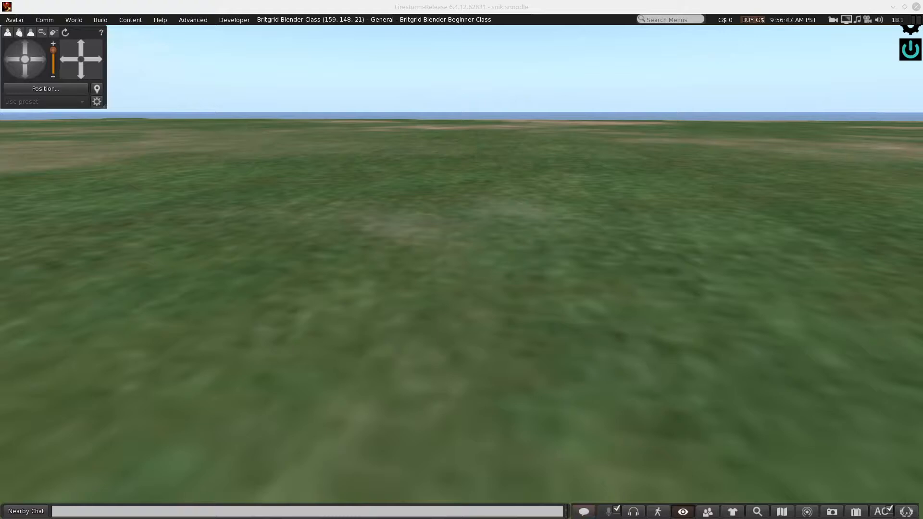
left_click(13, 405)
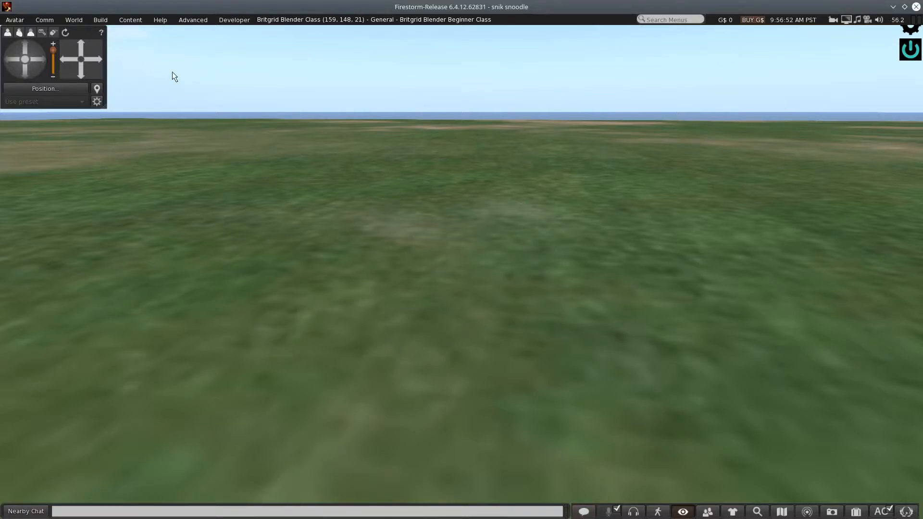
Load new glasses.dae from the Downloads folder as a mesh model for upload and dismiss the physics notice.
left_click(104, 21)
mouse_move(133, 167)
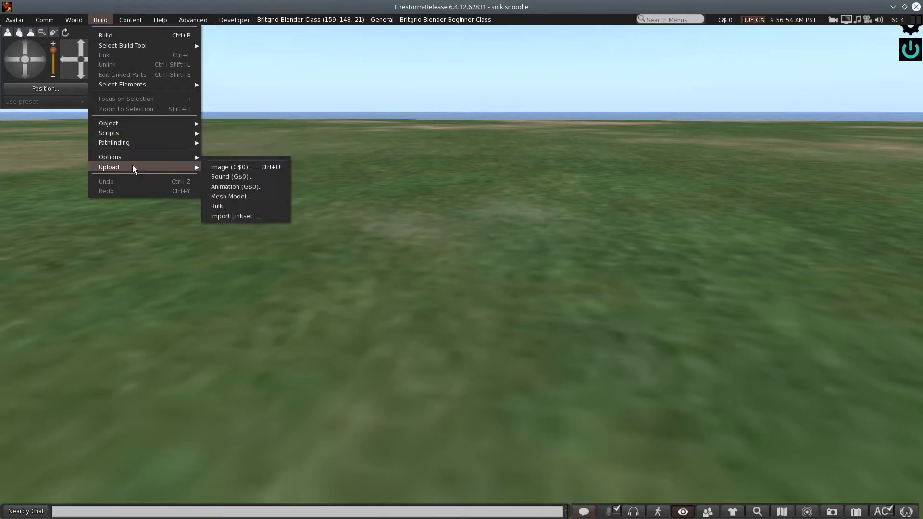
left_click(226, 196)
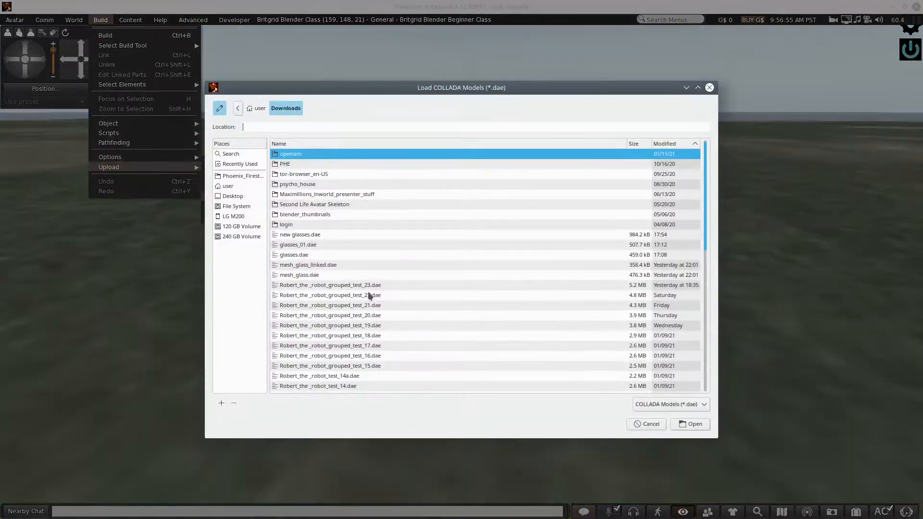
left_click(301, 237)
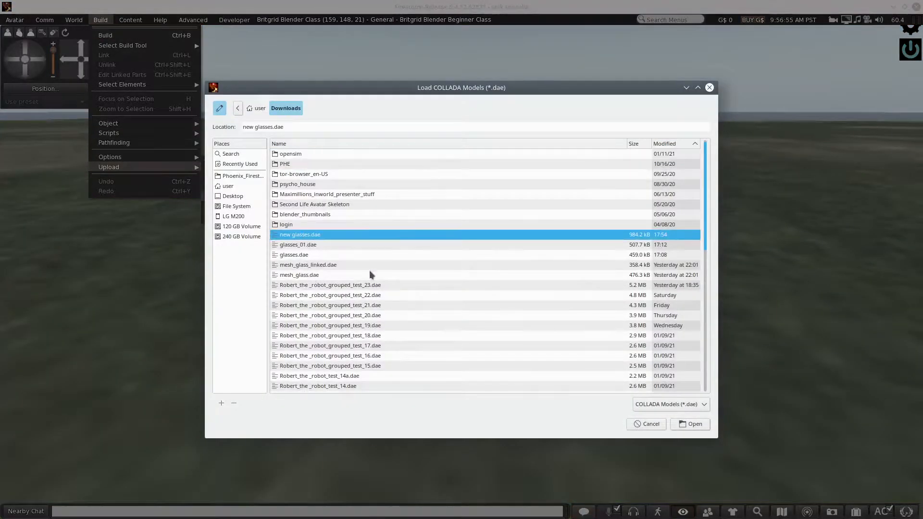
left_click(672, 423)
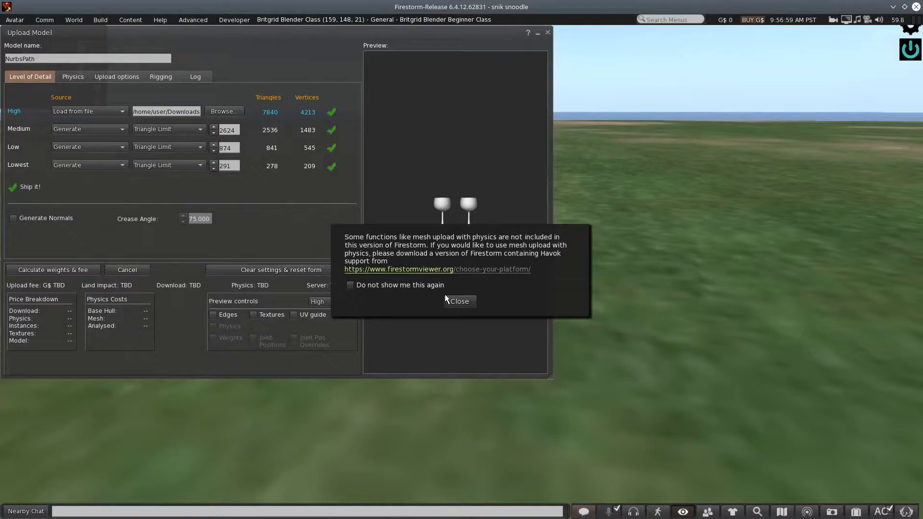
left_click(459, 301)
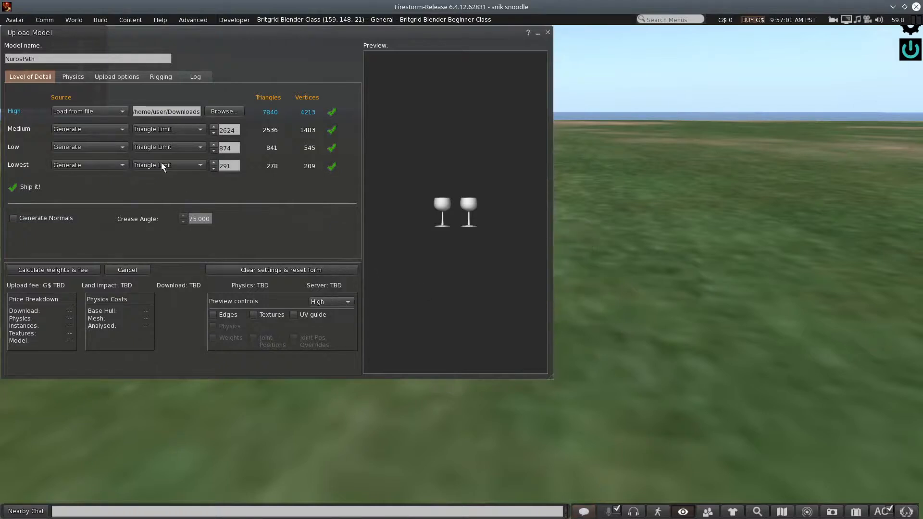
Name the model new glasses, calculate its weights and fee, and upload it to the inventory.
left_click(48, 59)
type("new glasses")
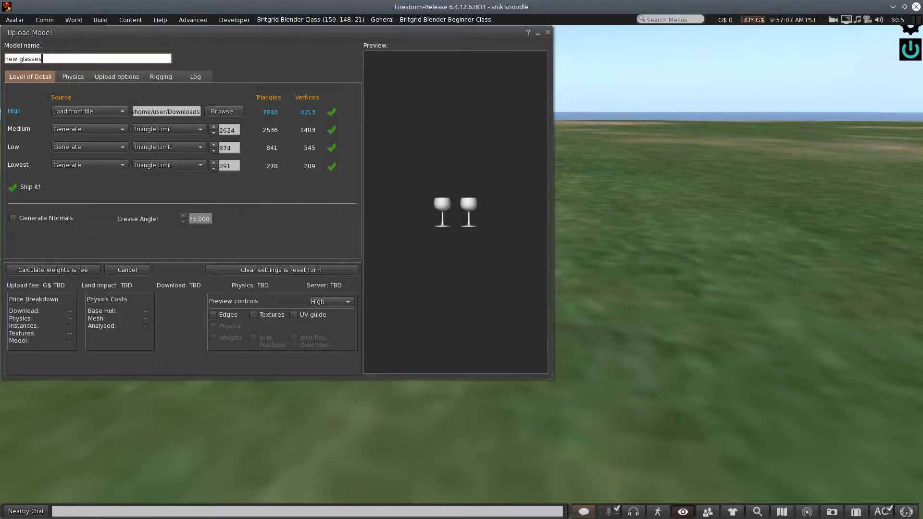
left_click(32, 267)
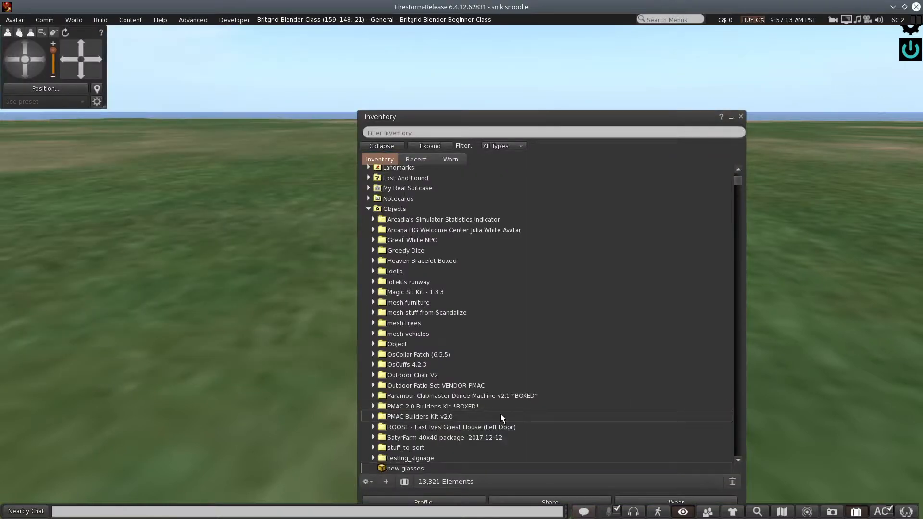
Place the new glasses object from the inventory onto the grass and apply the Blank texture to both goblets.
left_click_drag(386, 468, 343, 339)
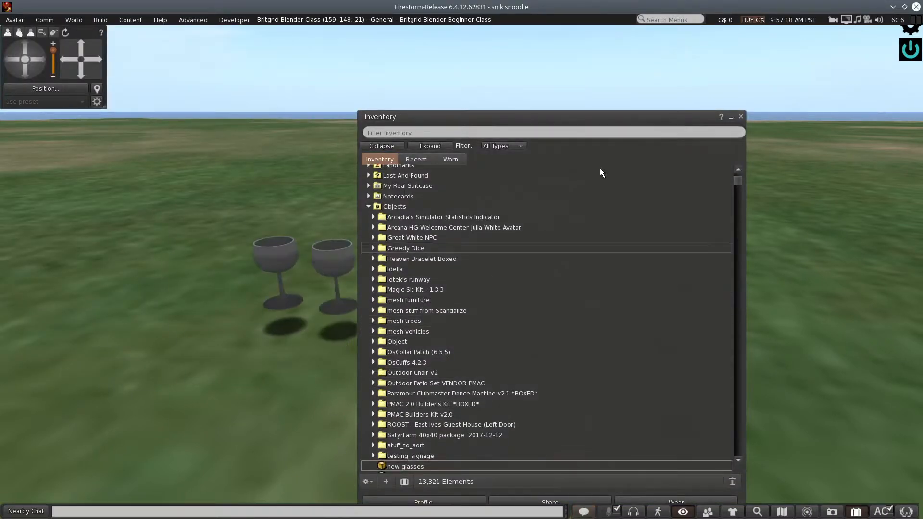
left_click(741, 116)
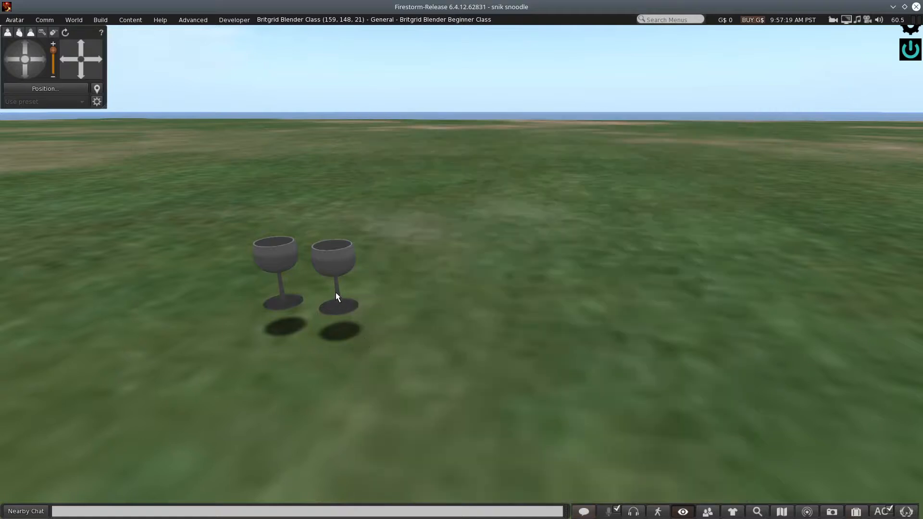
right_click(340, 270)
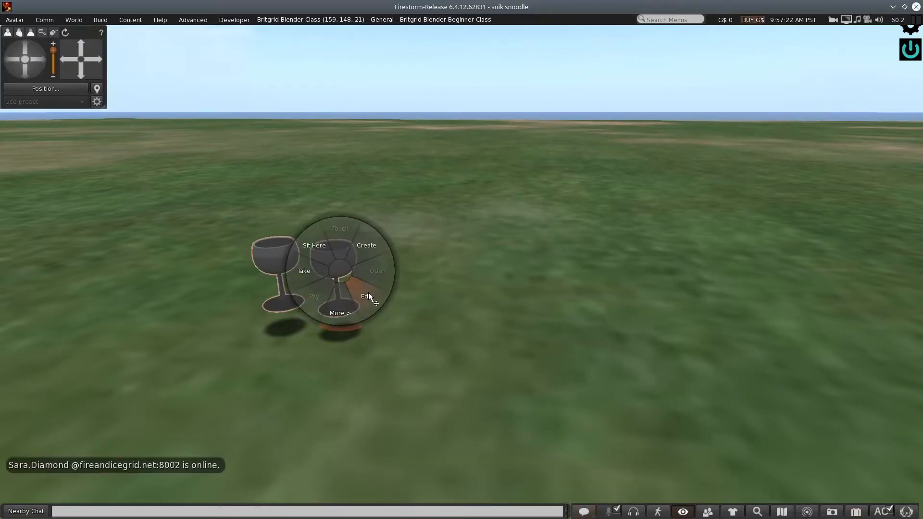
left_click(368, 292)
left_click(717, 197)
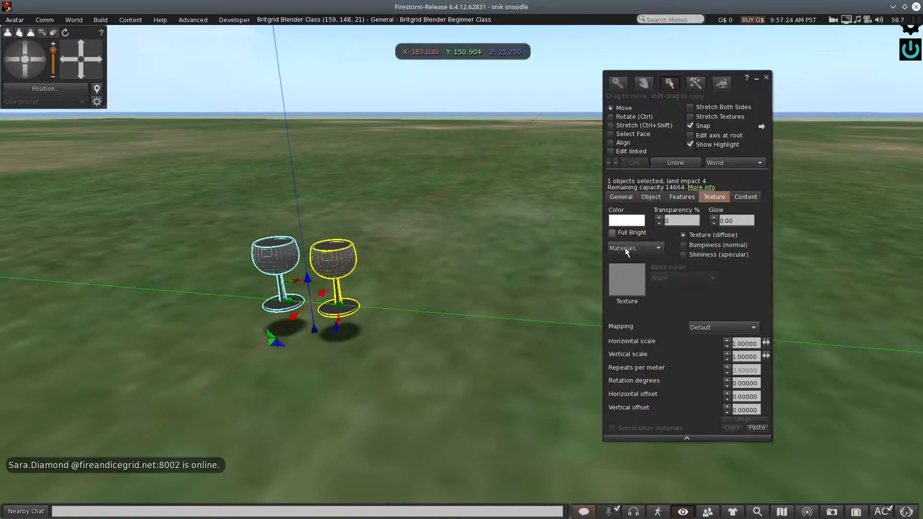
left_click(625, 271)
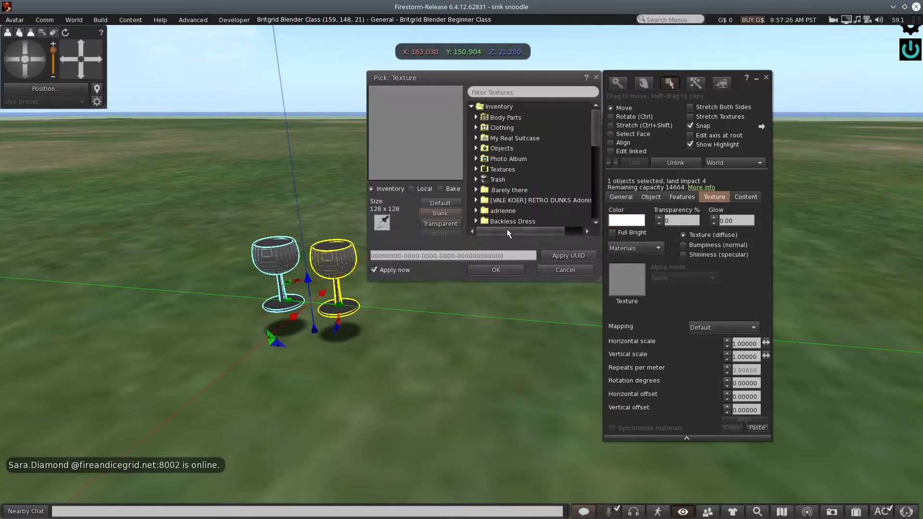
left_click(447, 217)
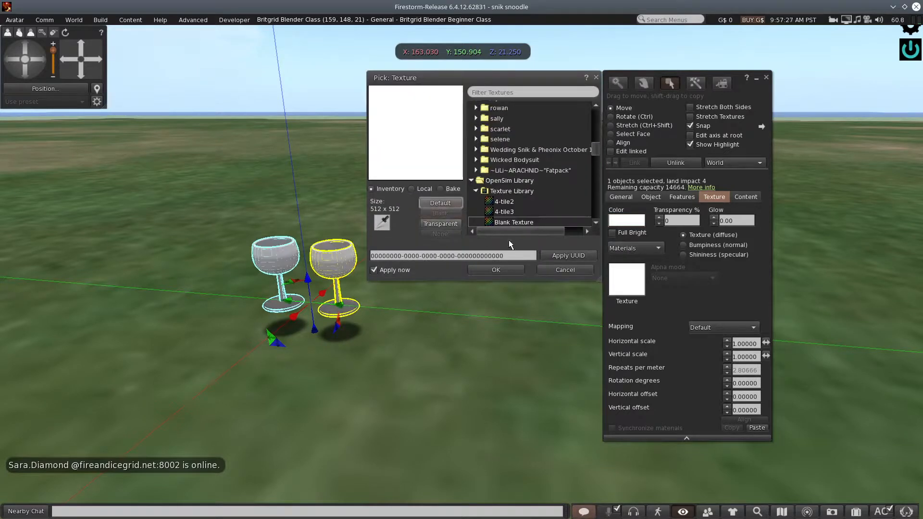
Tint the goblets light blue (RGB 176, 231, 250) with 50% transparency and finish editing.
left_click(626, 220)
left_click(272, 105)
left_click(354, 112)
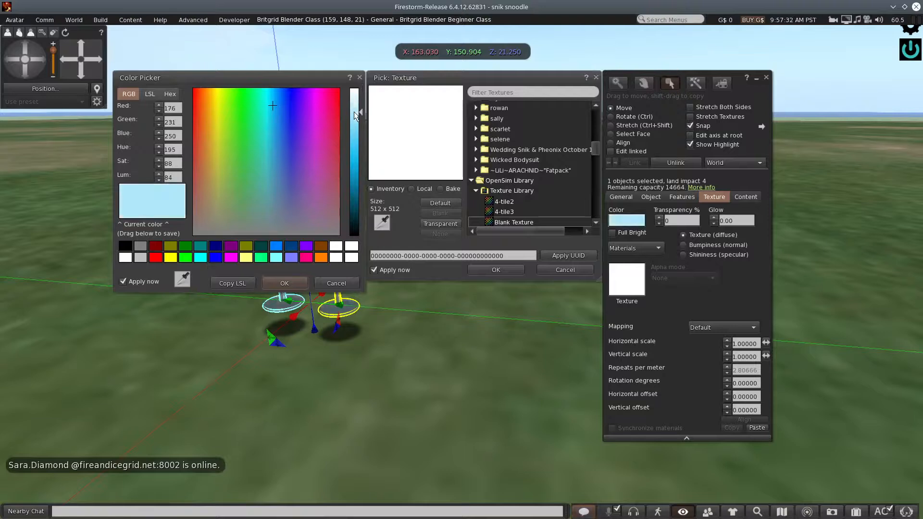
left_click(667, 222)
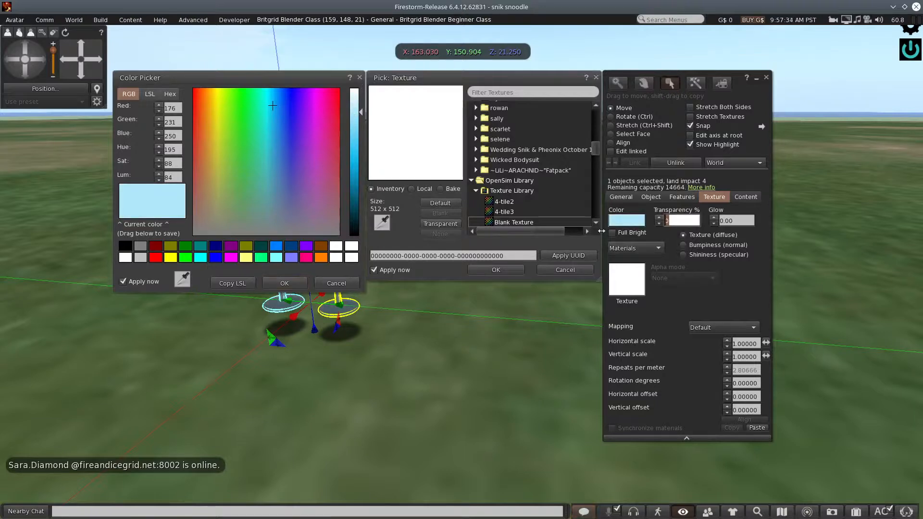
type("5")
key("Return")
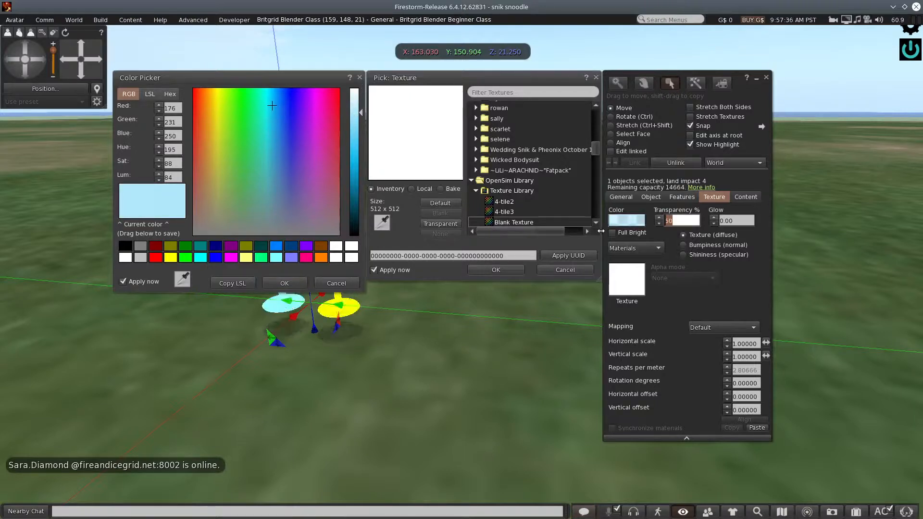
left_click(764, 77)
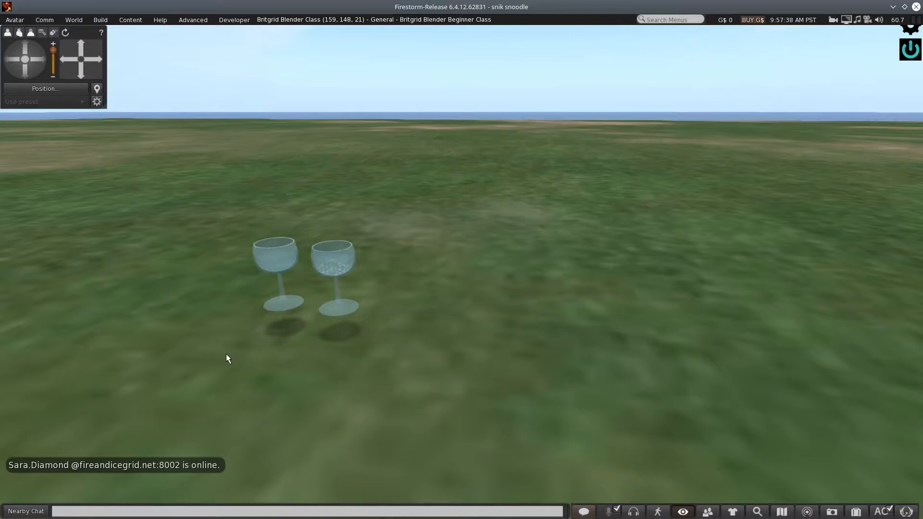
Lower the linked goblets vertically to Z 21.062 so their feet rest on the grass.
left_click_drag(14, 60, 140, 114)
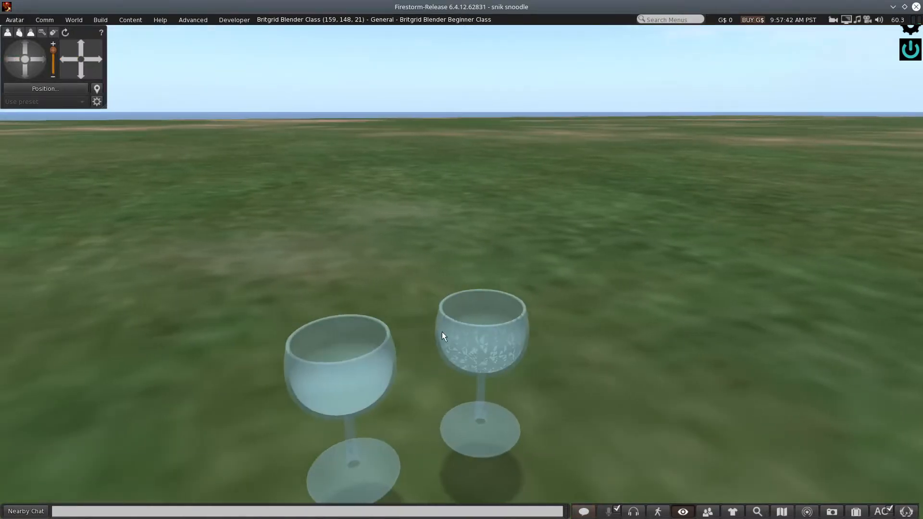
left_click_drag(81, 76, 80, 76)
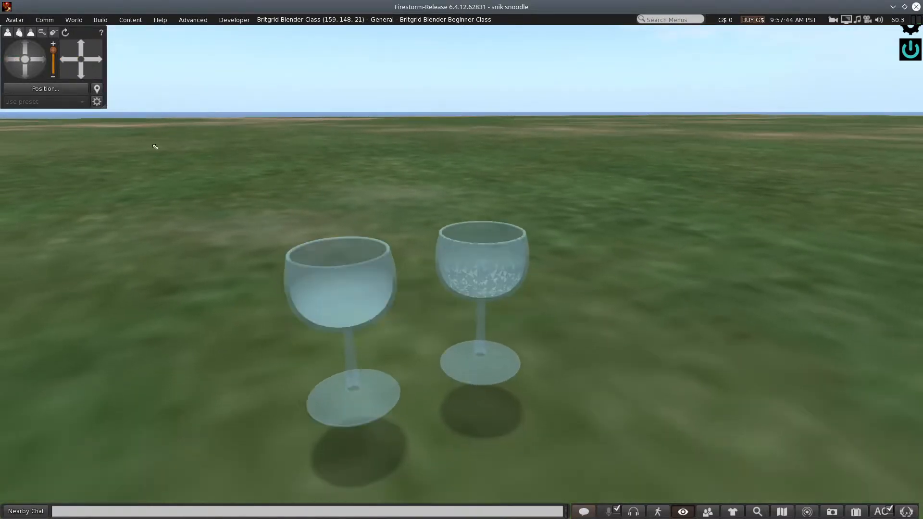
right_click(373, 315)
left_click(407, 338)
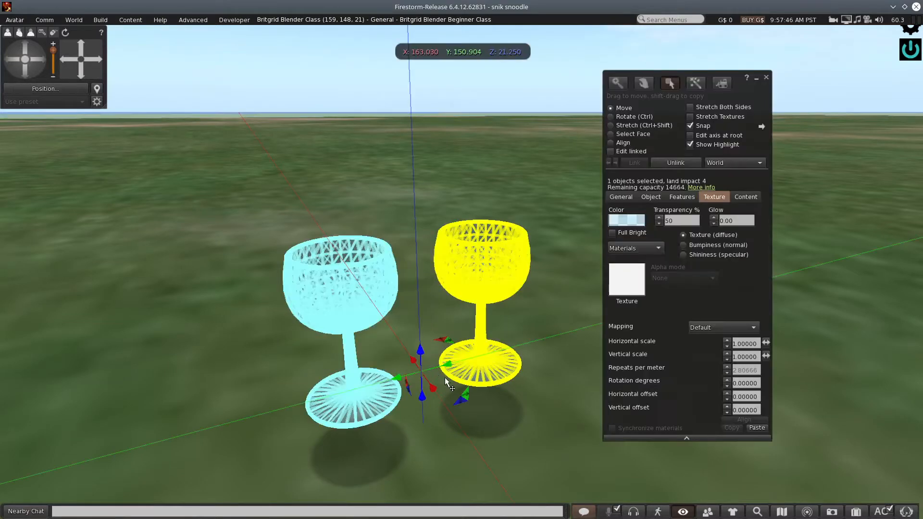
left_click_drag(425, 342, 416, 393)
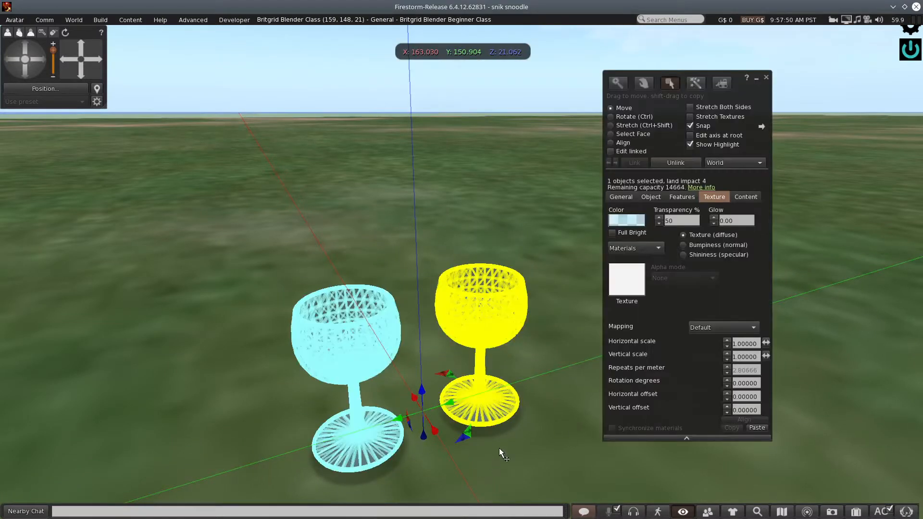
left_click(766, 77)
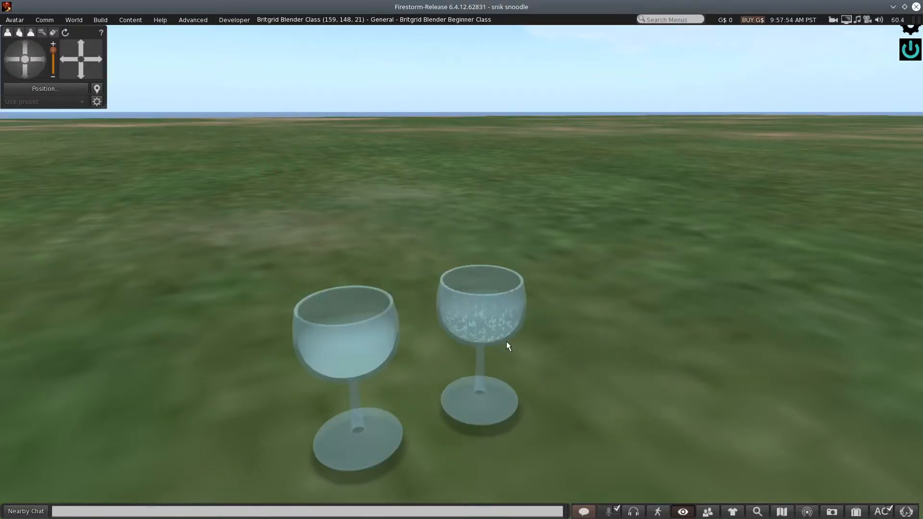
Enable Edit linked and select the second goblet's body and inner bowl surface individually to inspect the linked parts.
left_click(477, 317, "alt")
scroll(460, 341, "up", 3)
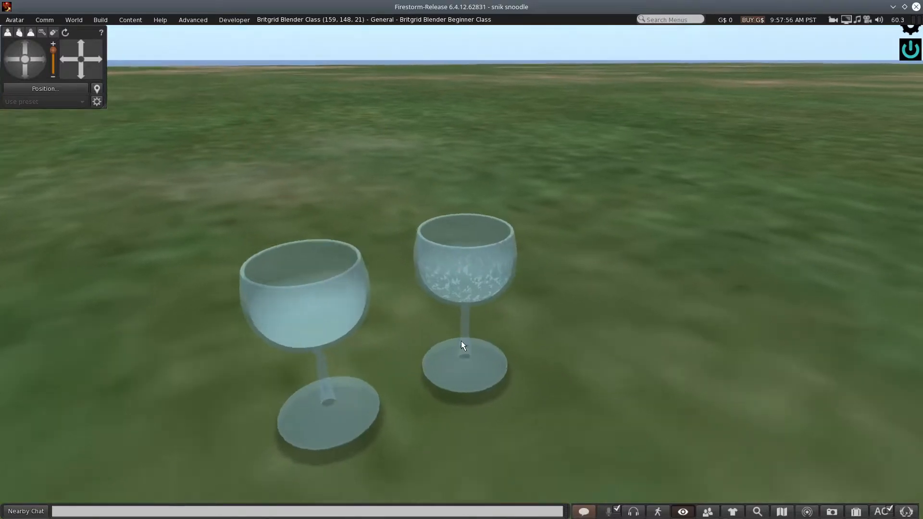
left_click_drag(39, 58, 39, 59)
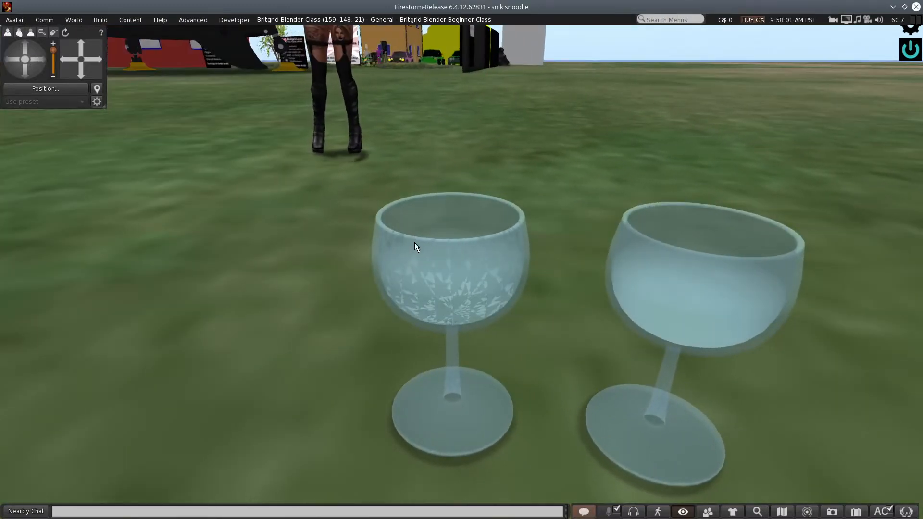
right_click(414, 243)
left_click(437, 267)
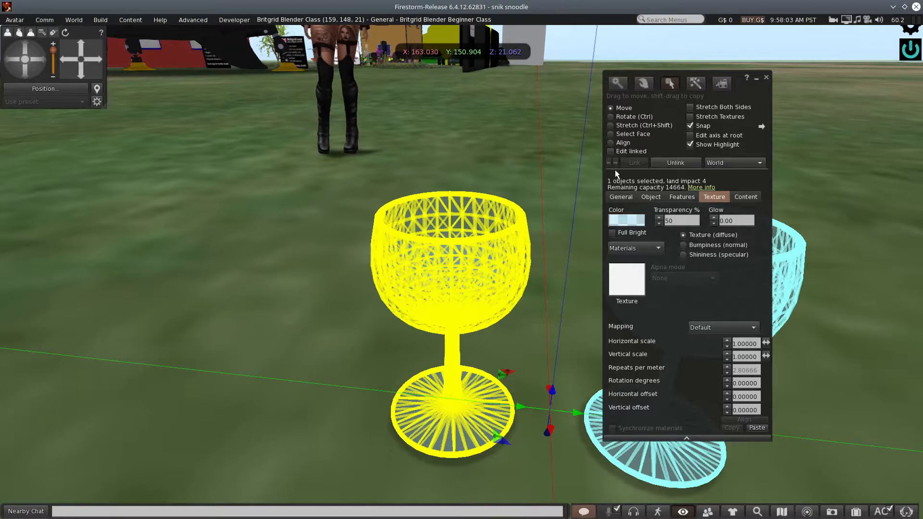
left_click(611, 152)
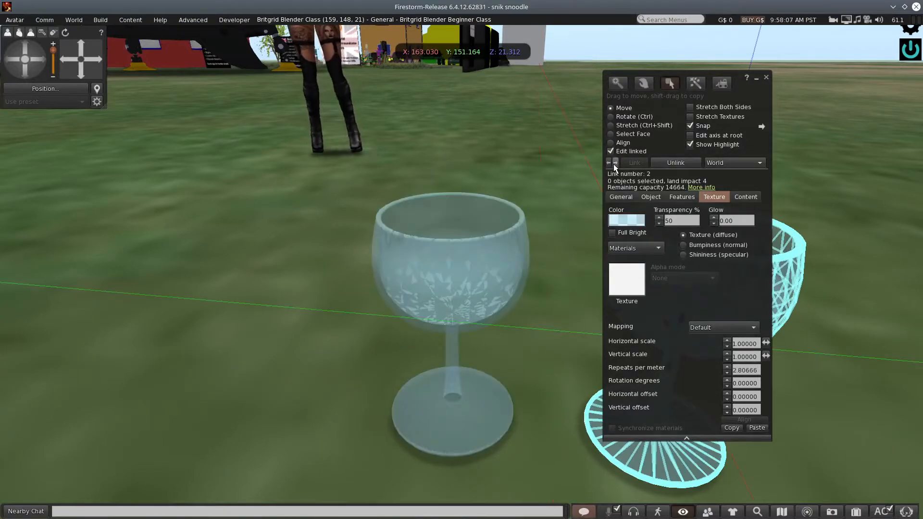
left_click(615, 163)
left_click(615, 163)
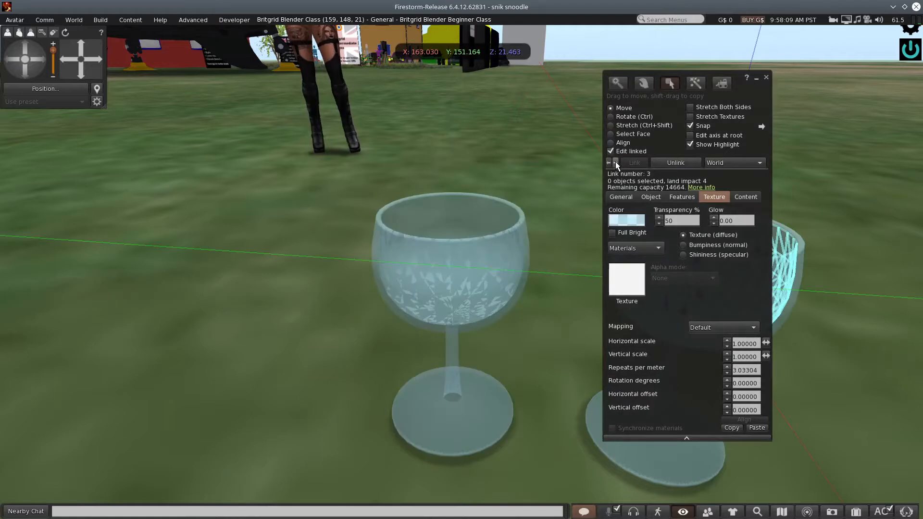
left_click_drag(736, 88, 264, 93)
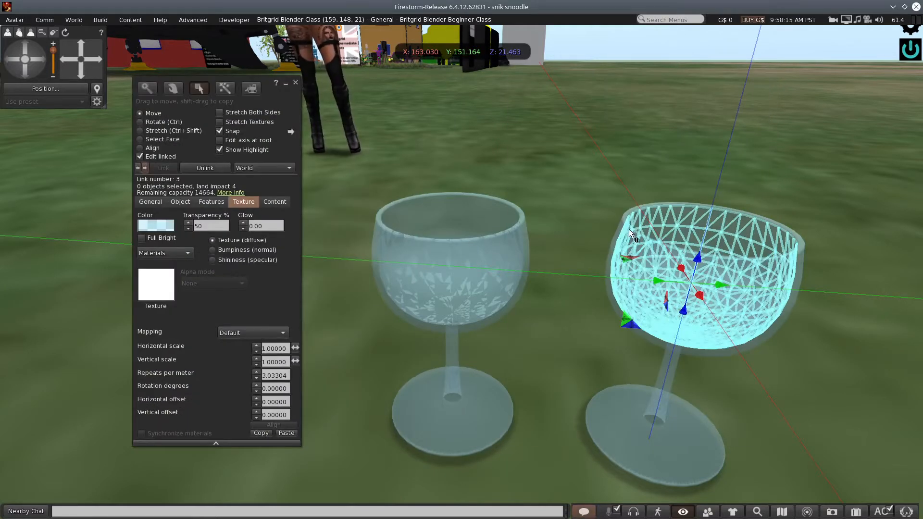
left_click(598, 412)
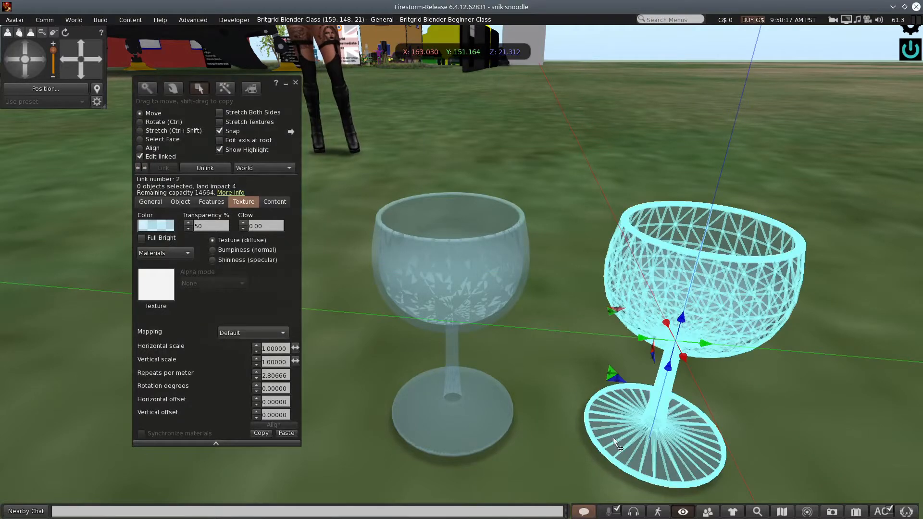
left_click(295, 83)
Examine the transparent bowls of both goblets from opposite sides and at several distances, with their outlines highlighted.
scroll(421, 224, "down", 3)
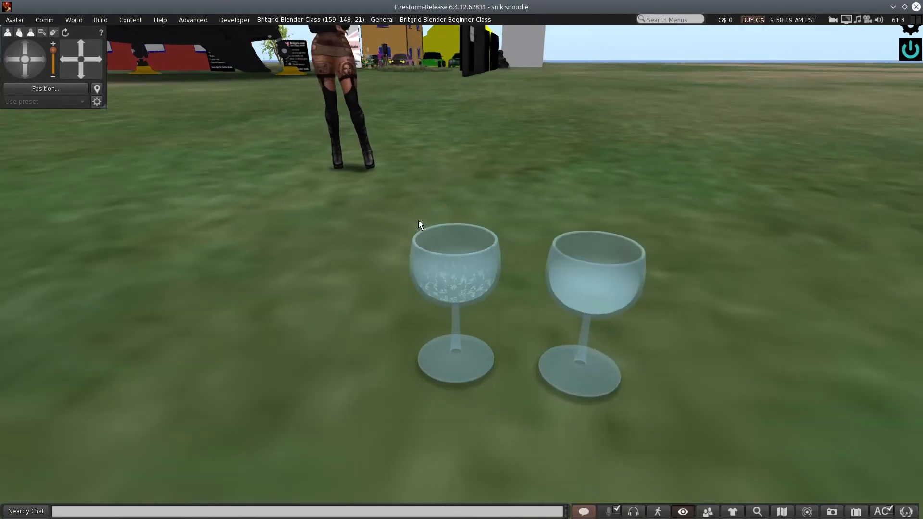
left_click(39, 59)
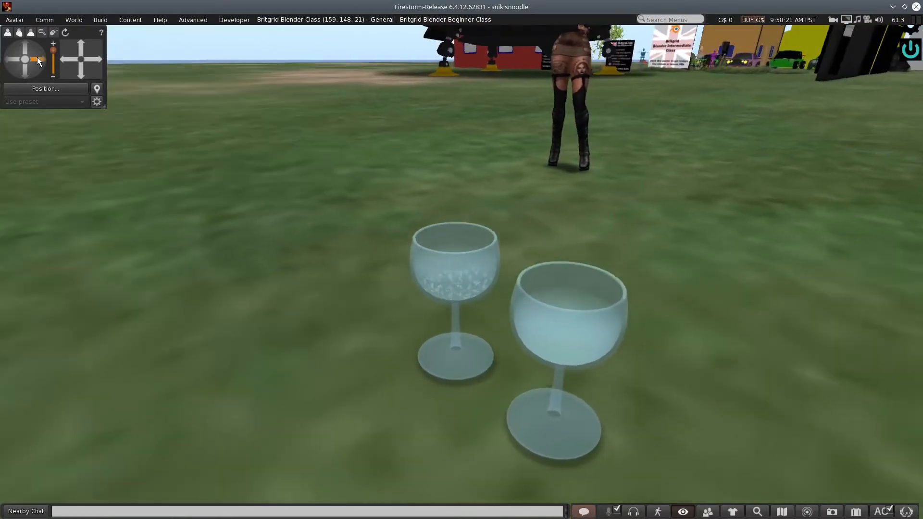
left_click_drag(39, 59, 38, 60)
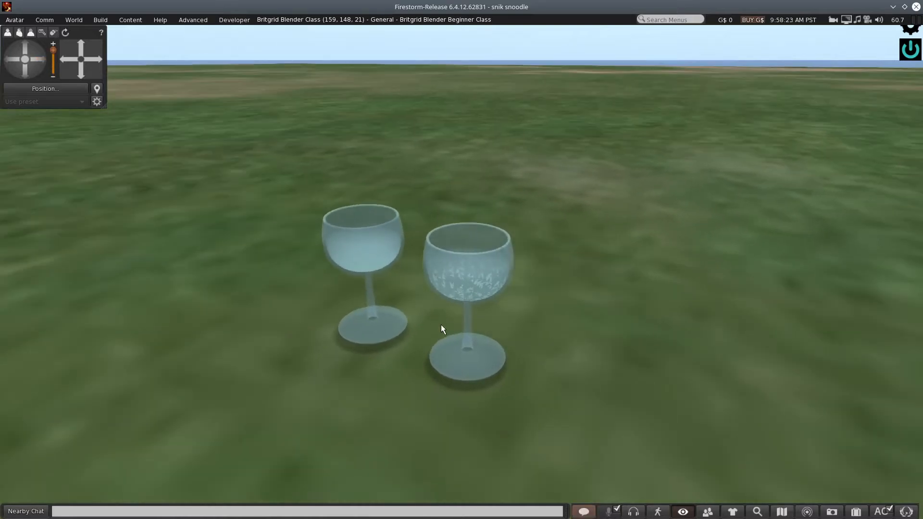
right_click(465, 277)
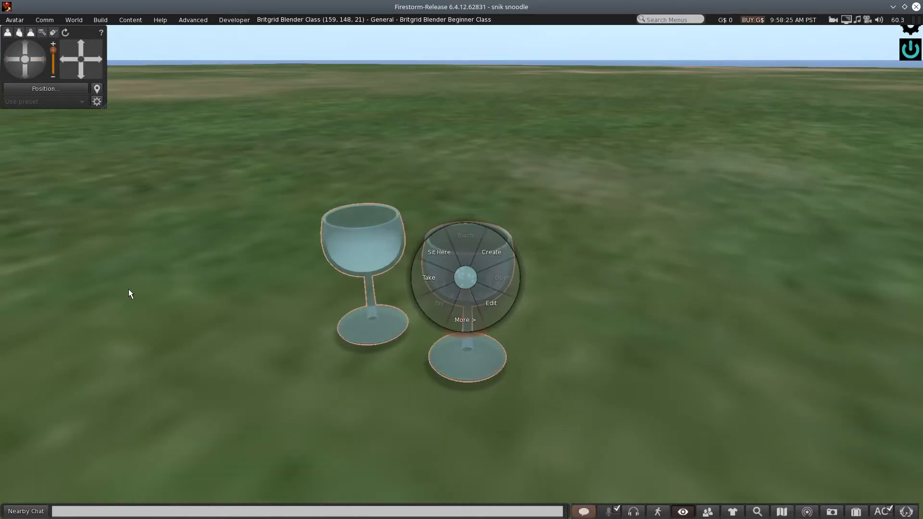
scroll(128, 290, "up", 3)
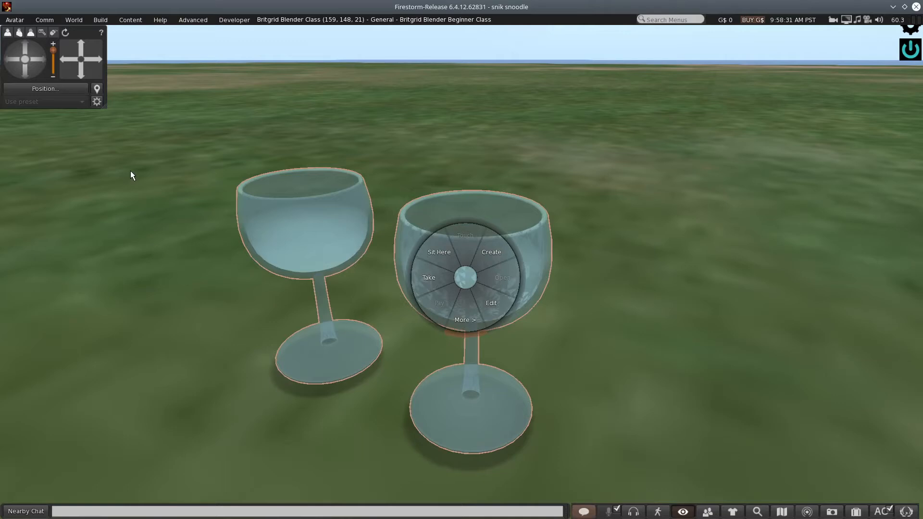
scroll(138, 197, "down", 2)
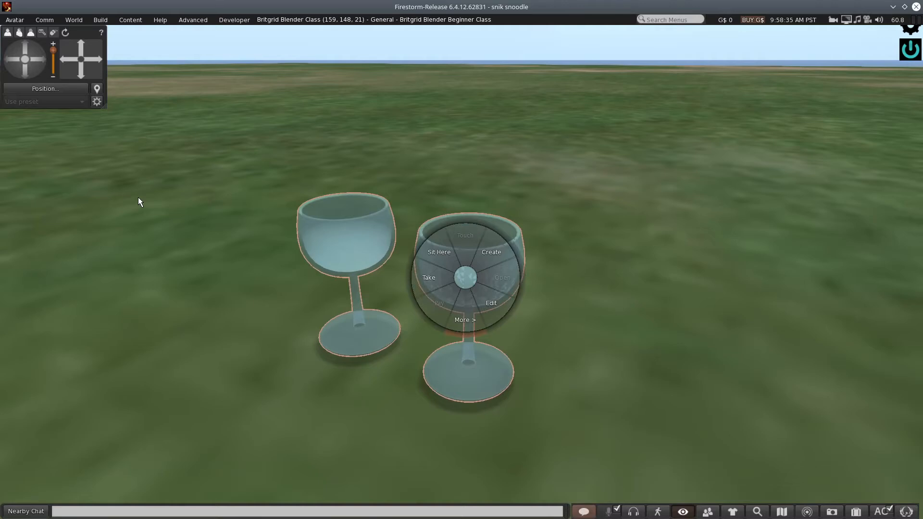
scroll(138, 197, "down", 2)
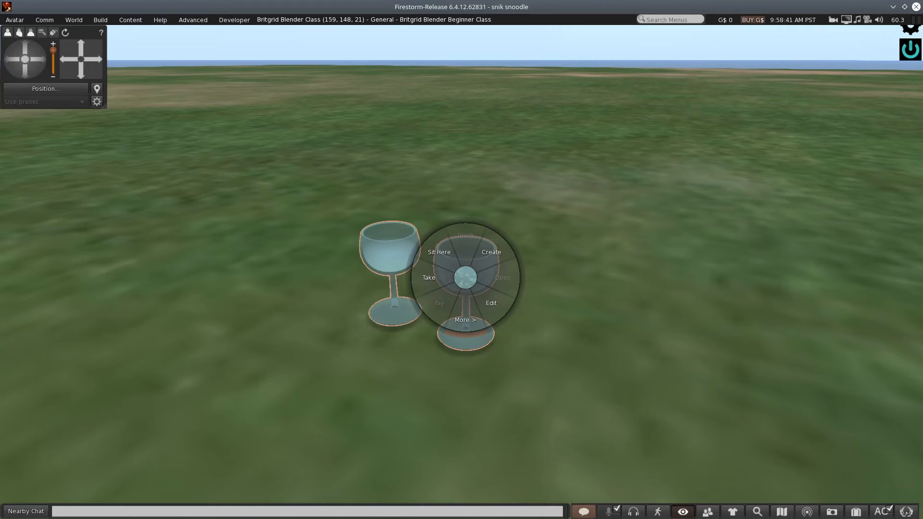
key("alt+Tab")
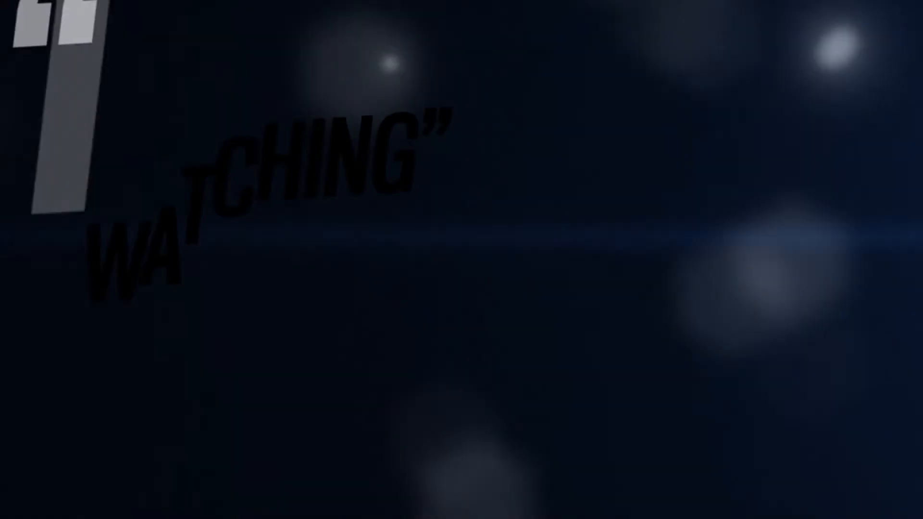